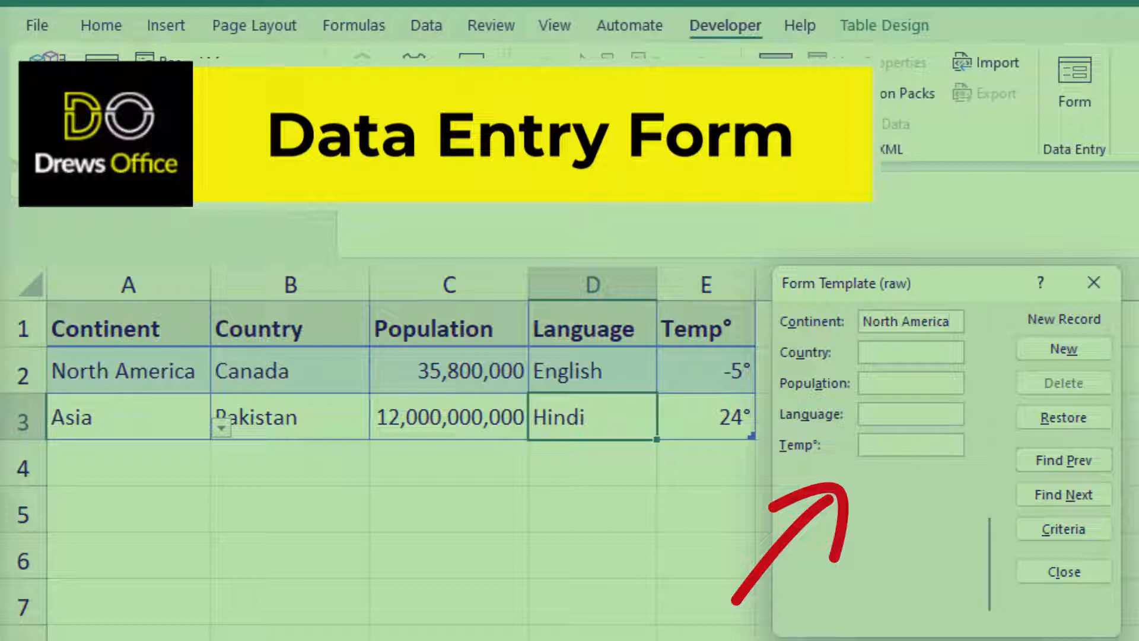
Step: Complete and submit the new North America record in the data form with country Jamaica, population 2900000, language English and temperature 24
{"action": "left_click", "coordinate": [864, 352]}
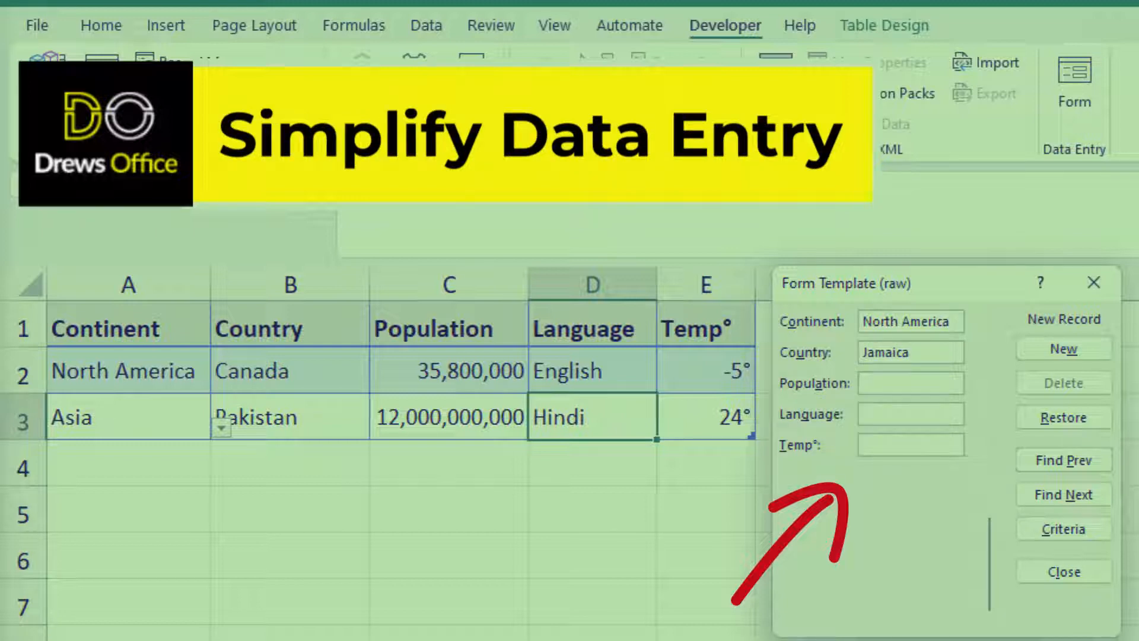
{"action": "type", "text": "2,900,000 "}
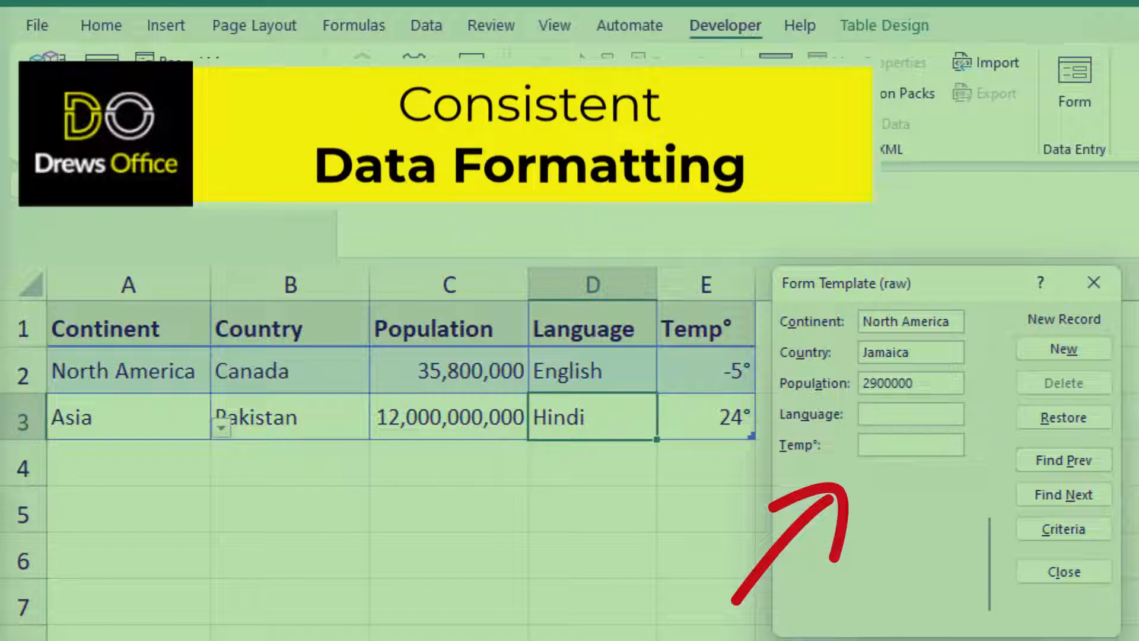
{"action": "type", "text": "English "}
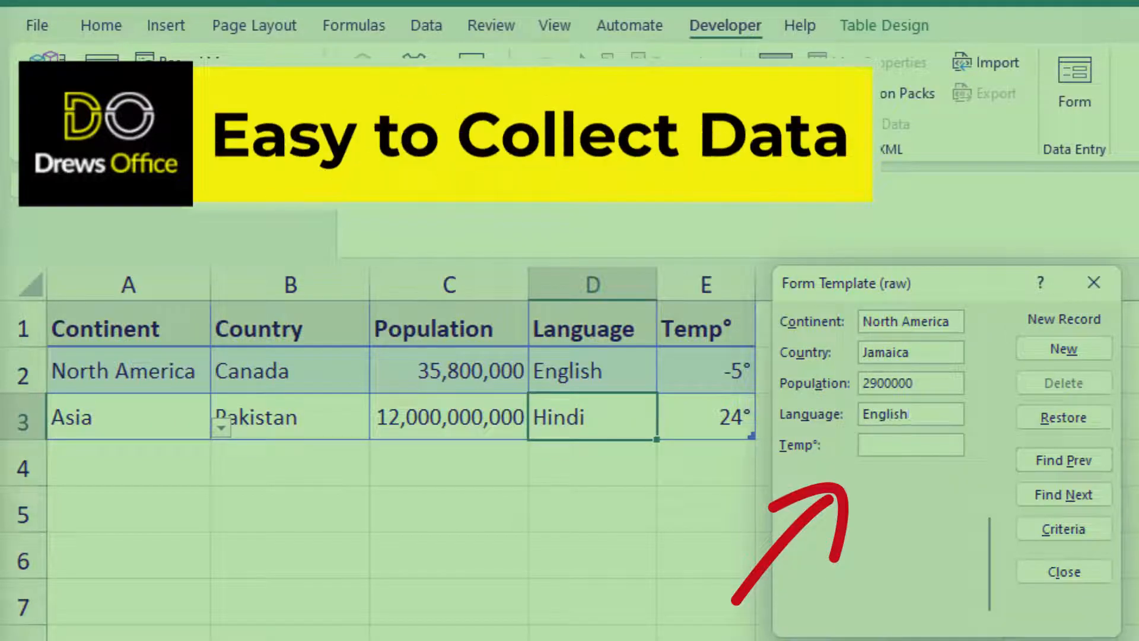
{"action": "type", "text": "24"}
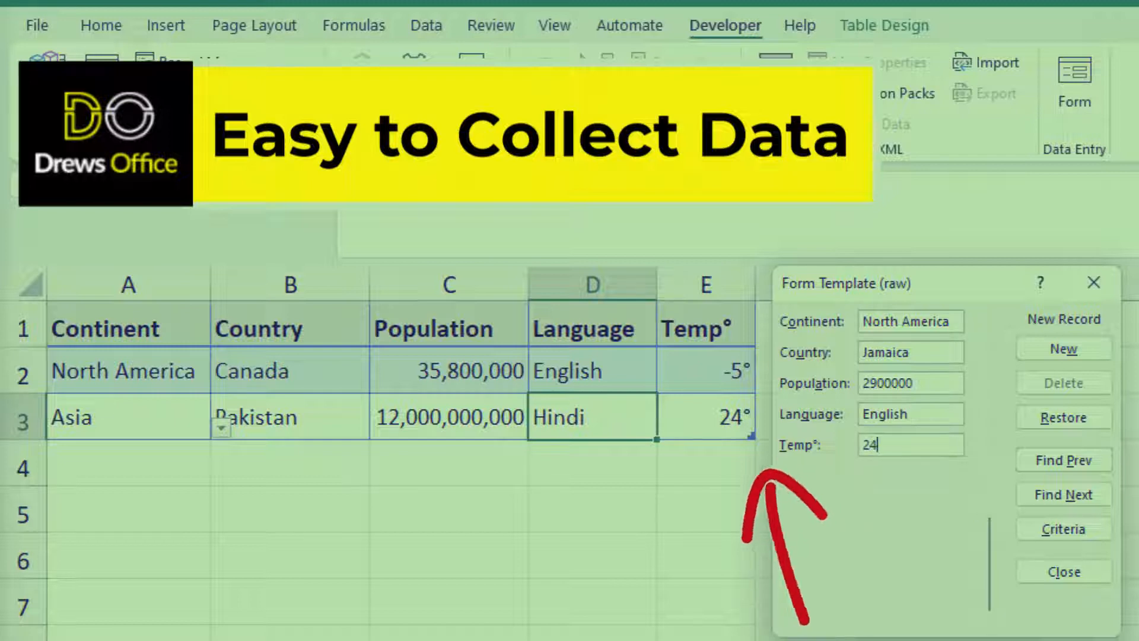
{"action": "key", "text": "Return"}
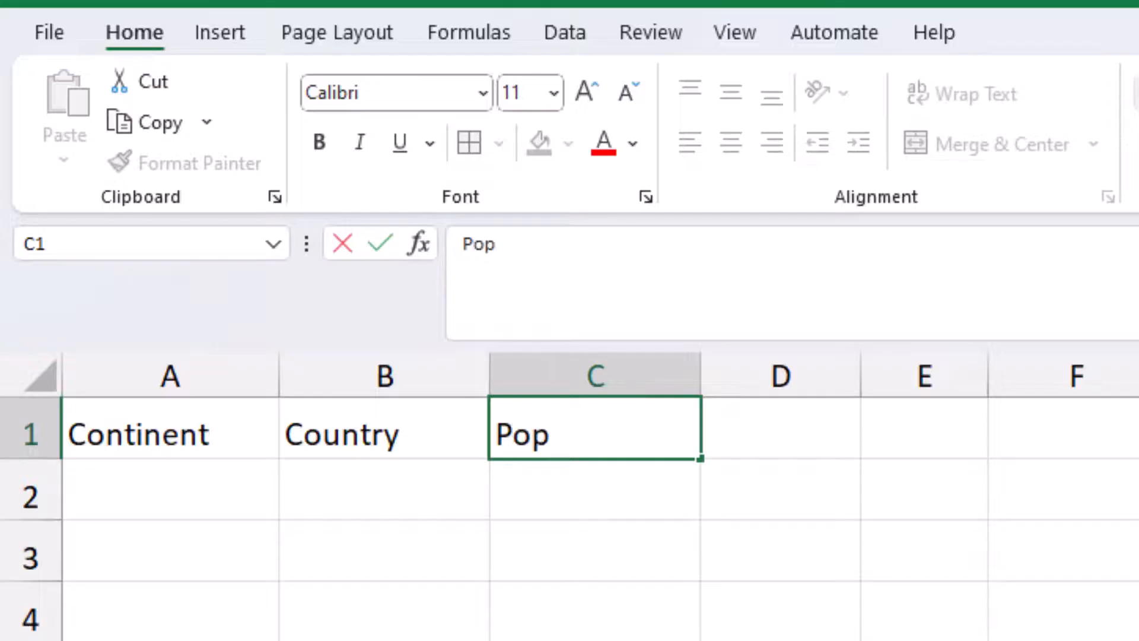
Step: Complete the Population header in C1 and enter the header Language in D1
{"action": "type", "text": "ula"}
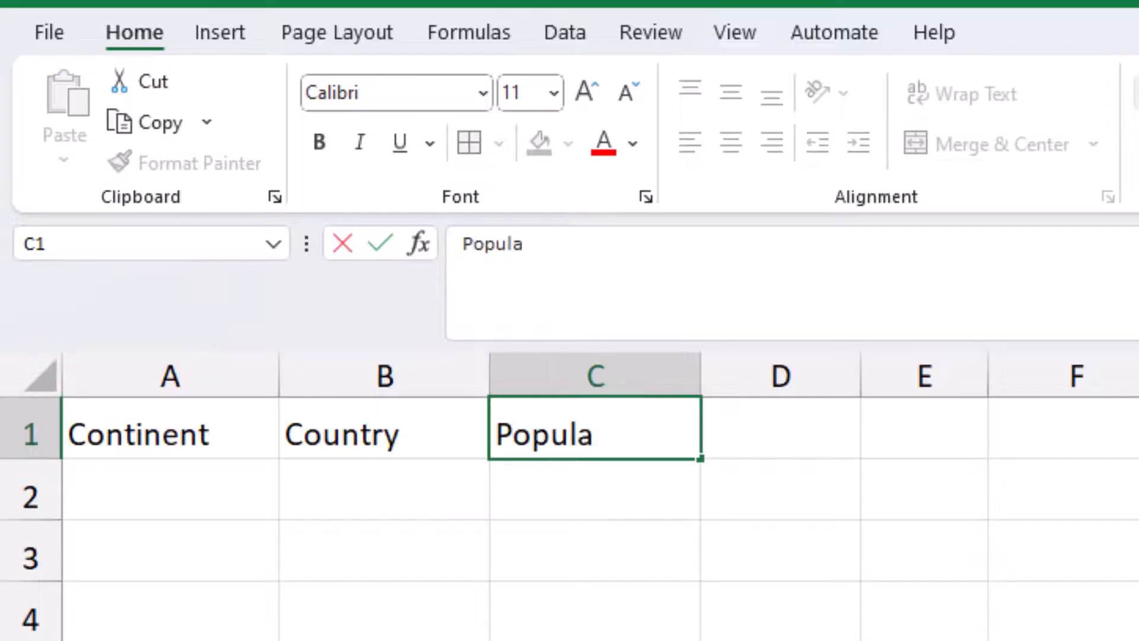
{"action": "type", "text": "tion"}
{"action": "key", "text": "Tab"}
{"action": "type", "text": "L"}
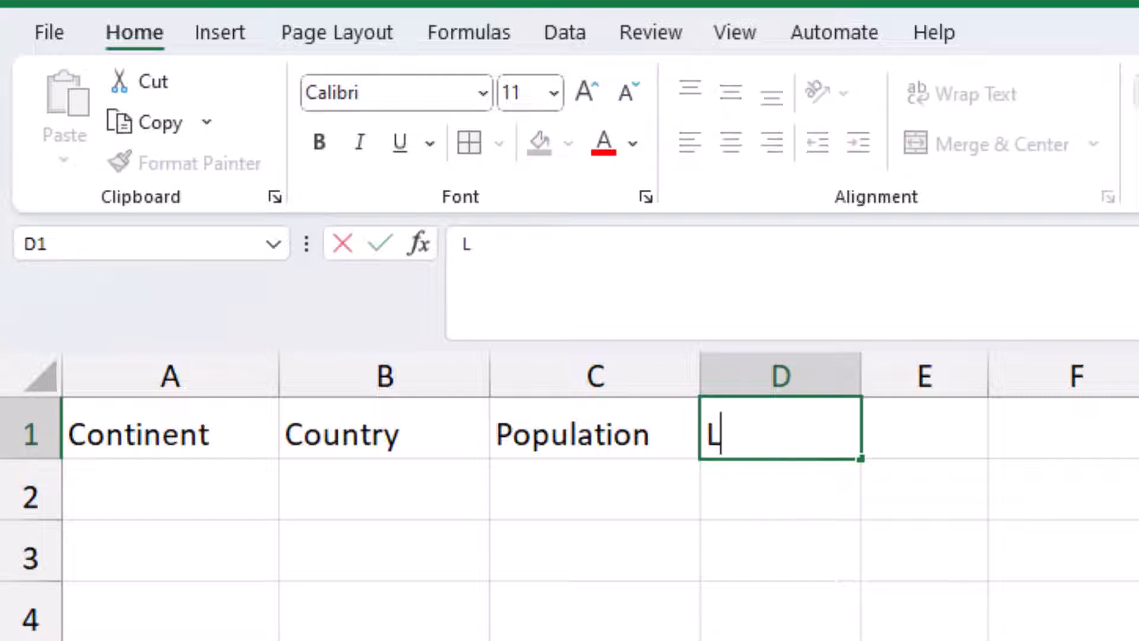
{"action": "type", "text": "anguage"}
{"action": "key", "text": "Tab"}
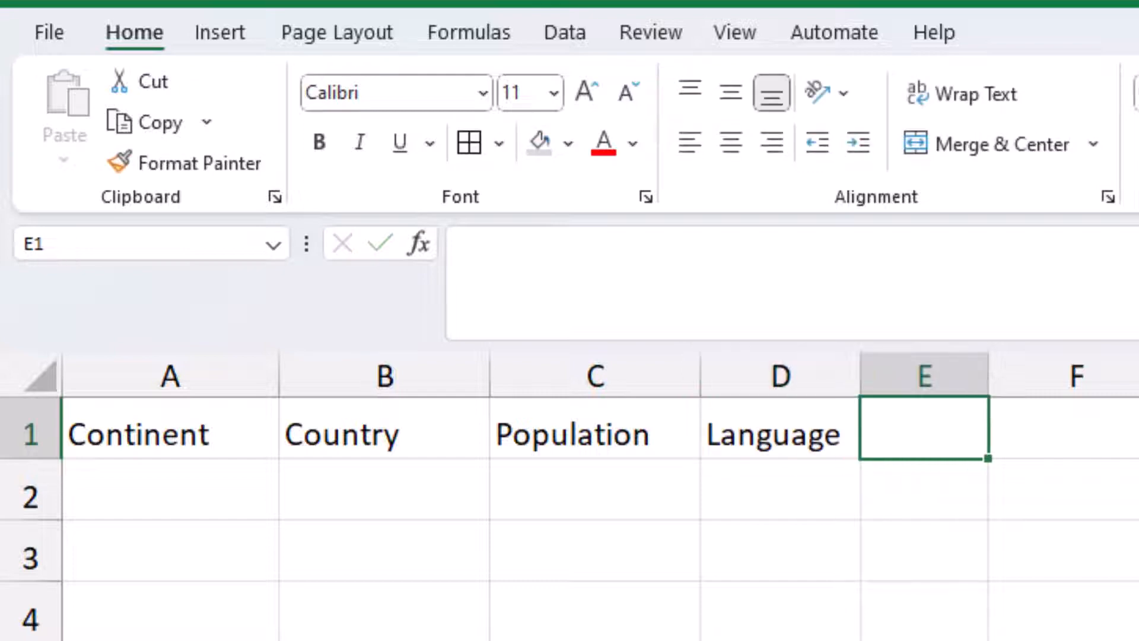
Step: Enter the header Temp° with the degree symbol in cell E1
{"action": "type", "text": "Temp"}
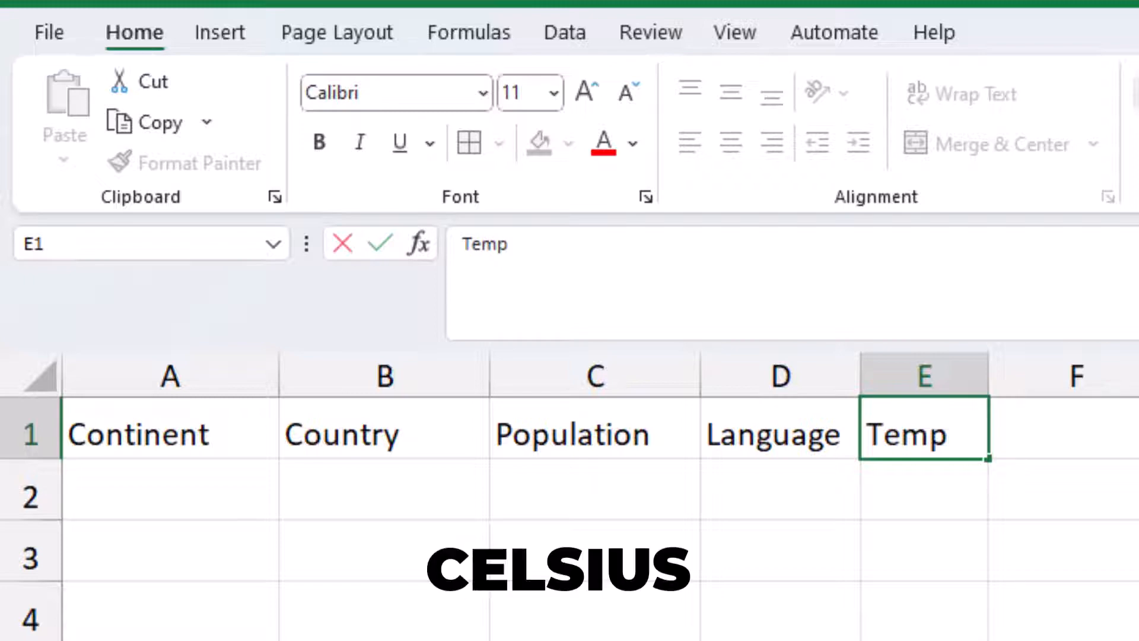
{"action": "key", "text": "alt"}
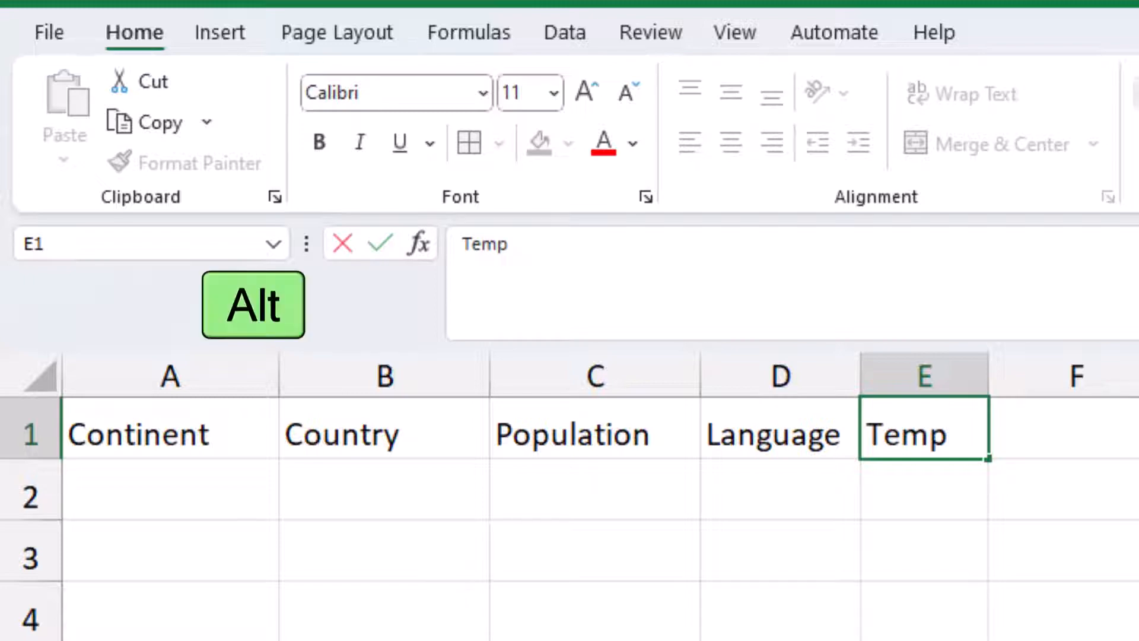
{"action": "key", "text": "KP_0"}
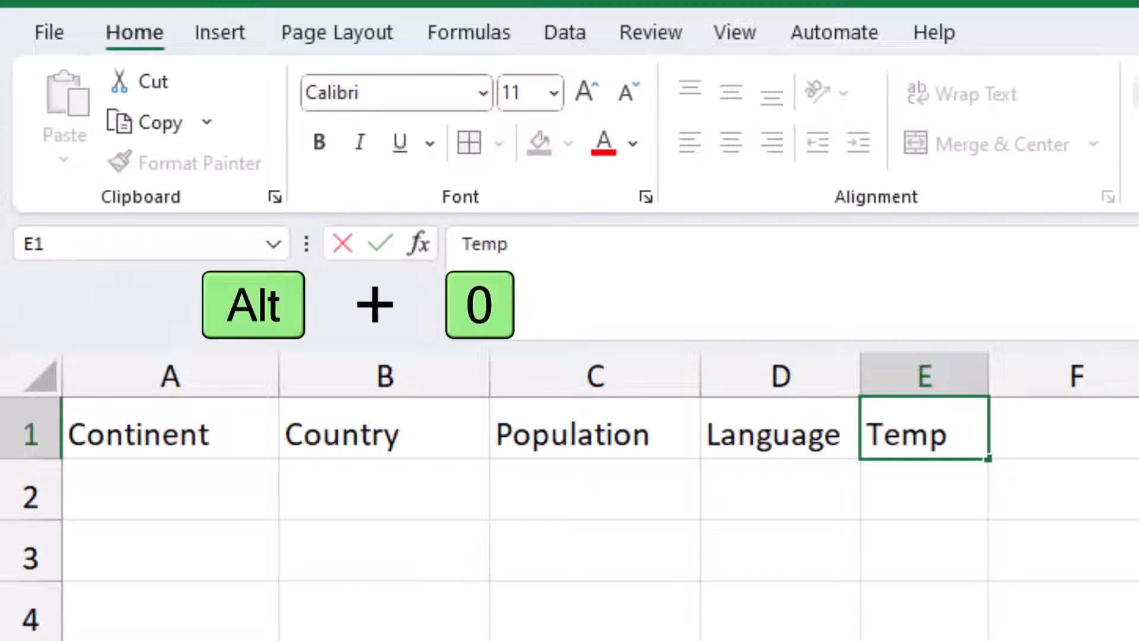
{"action": "key", "text": "KP_1"}
{"action": "key", "text": "KP_7"}
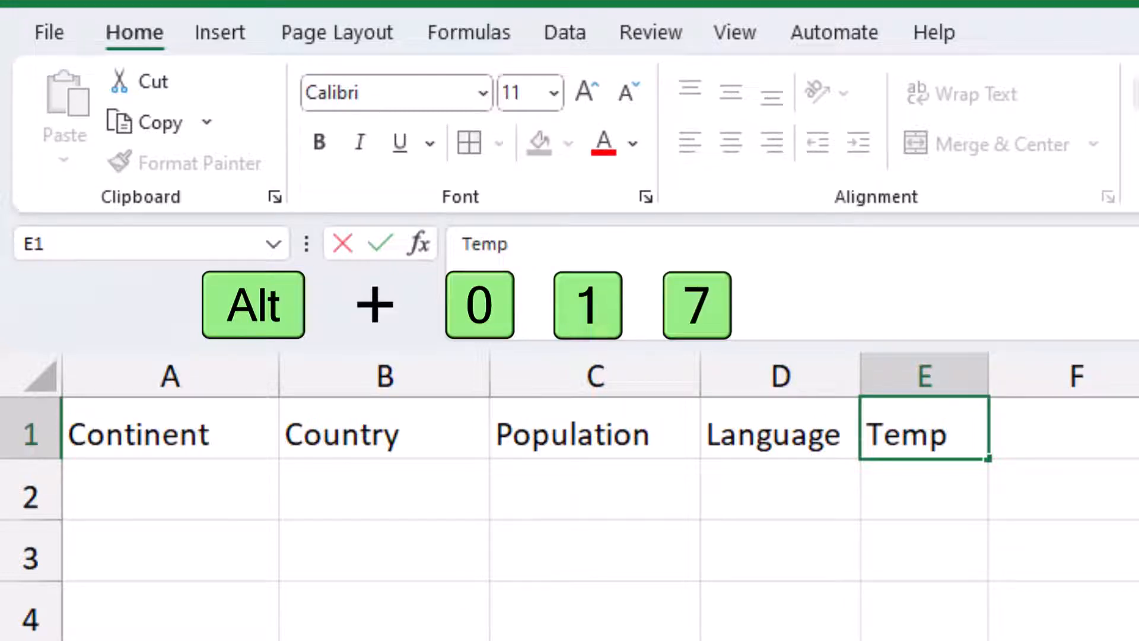
{"action": "key", "text": "KP_6"}
{"action": "key", "text": "Return"}
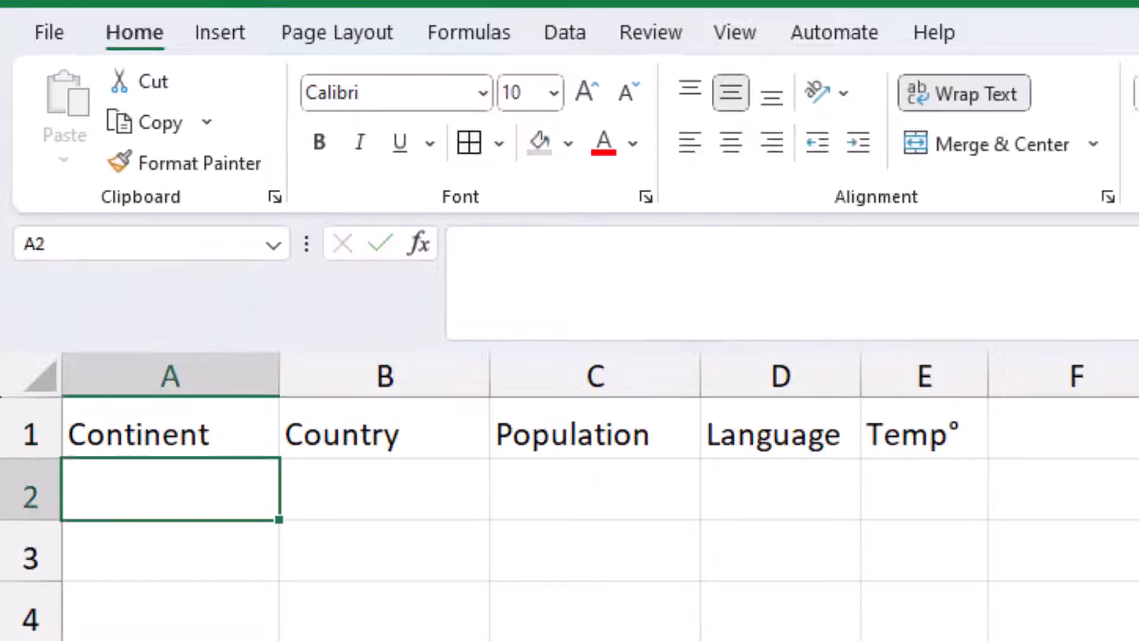
Step: Make the header cells A1:E1 bold and give them a light gray fill
{"action": "left_click", "coordinate": [151, 442]}
{"action": "key", "text": "ctrl+shift+Right"}
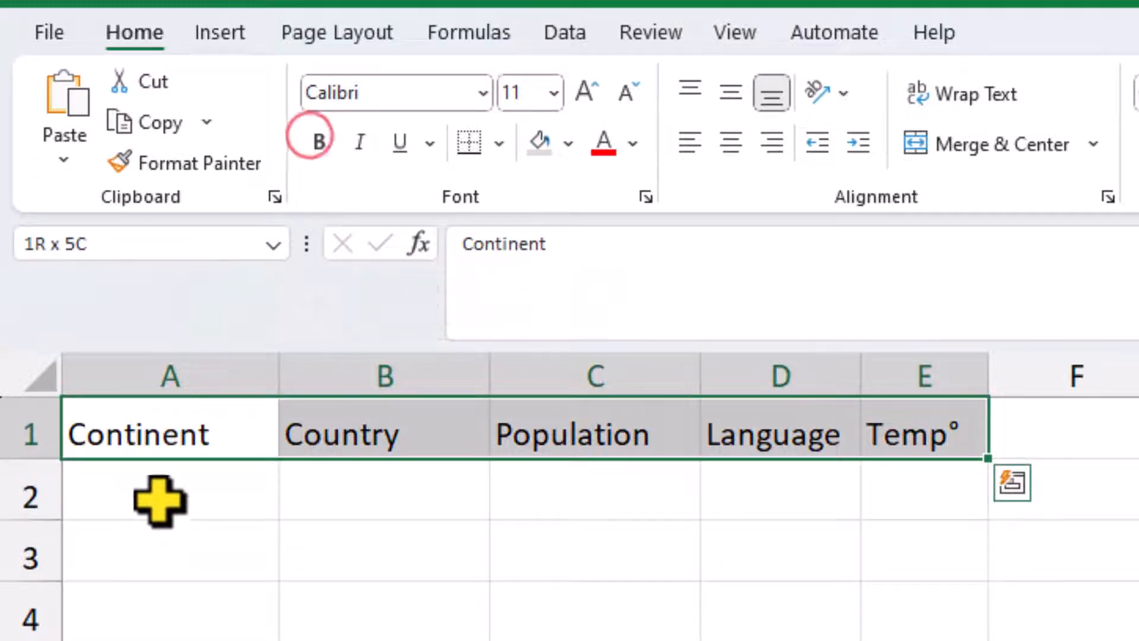
{"action": "left_click", "coordinate": [311, 141]}
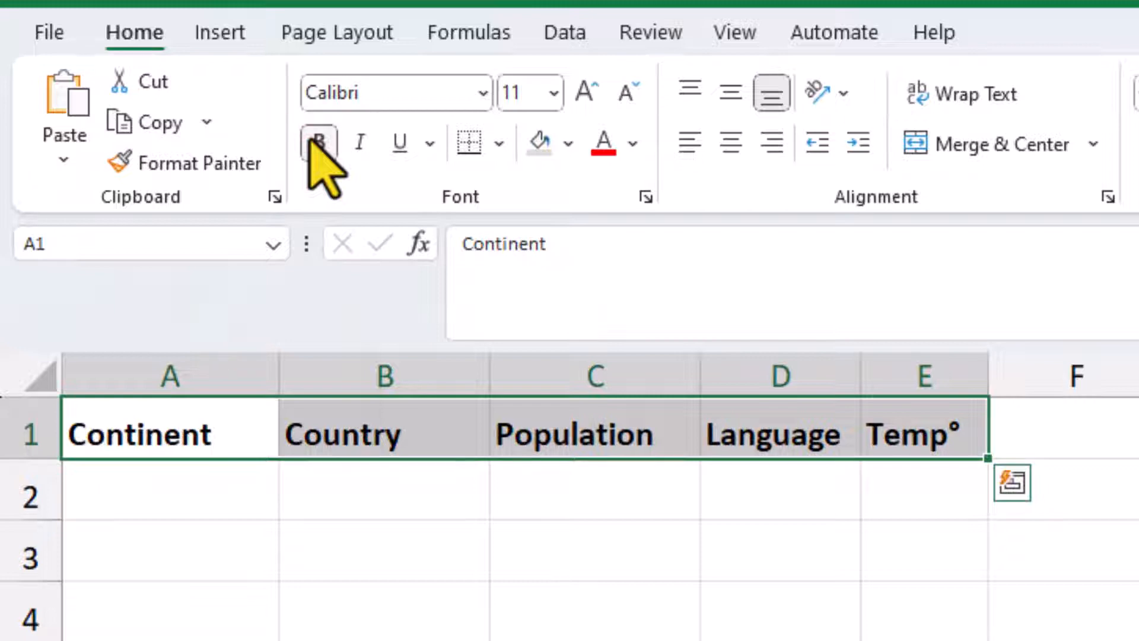
{"action": "left_click", "coordinate": [568, 144]}
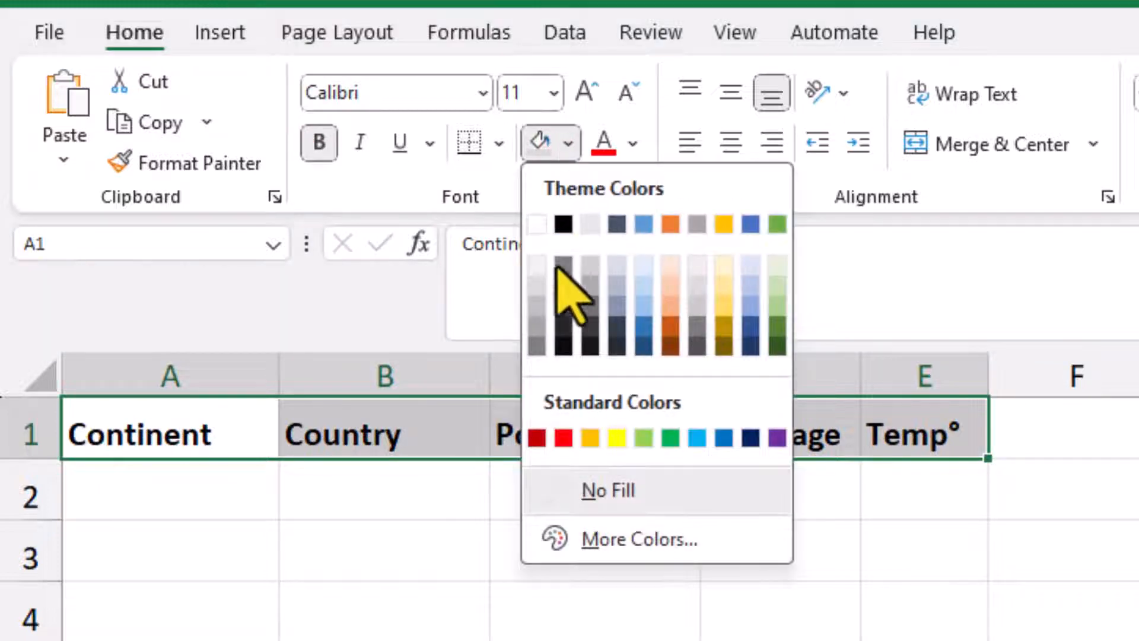
{"action": "left_click", "coordinate": [537, 286]}
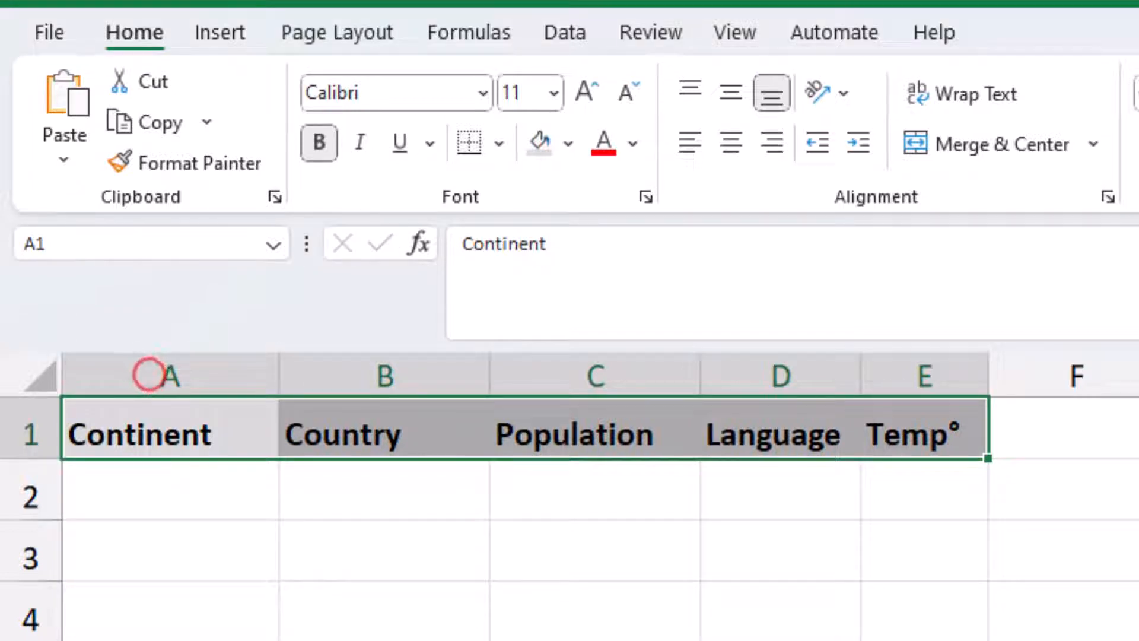
Step: Left-align the Continent, Country and Language columns (A, B and D)
{"action": "left_click", "coordinate": [149, 374]}
{"action": "left_click", "coordinate": [344, 374], "text": "ctrl"}
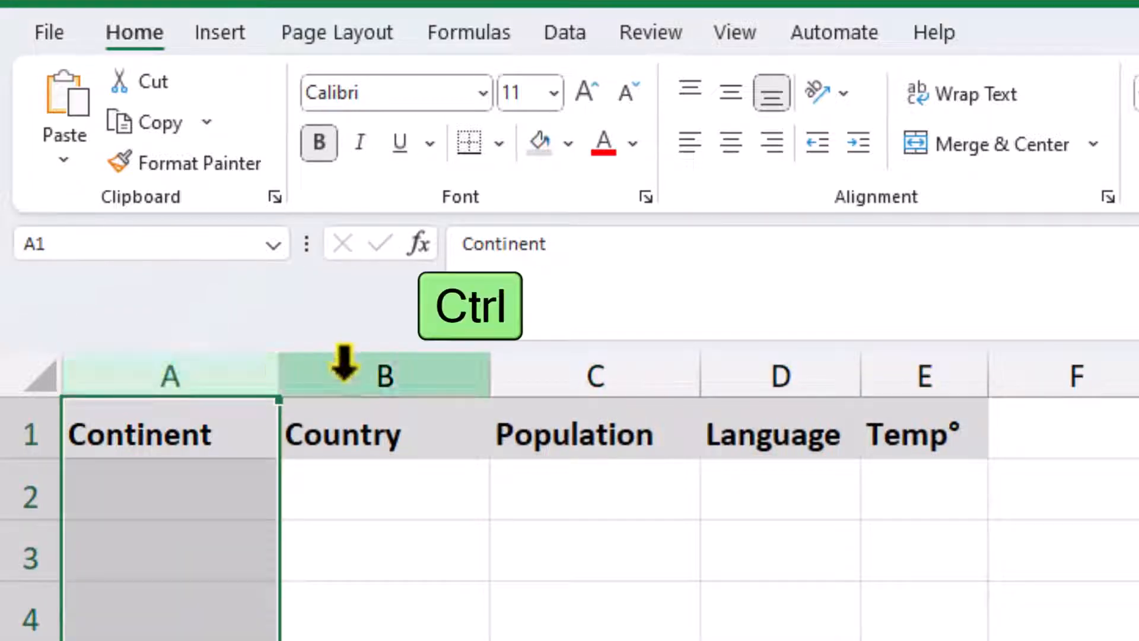
{"action": "left_click", "coordinate": [796, 371], "text": "ctrl"}
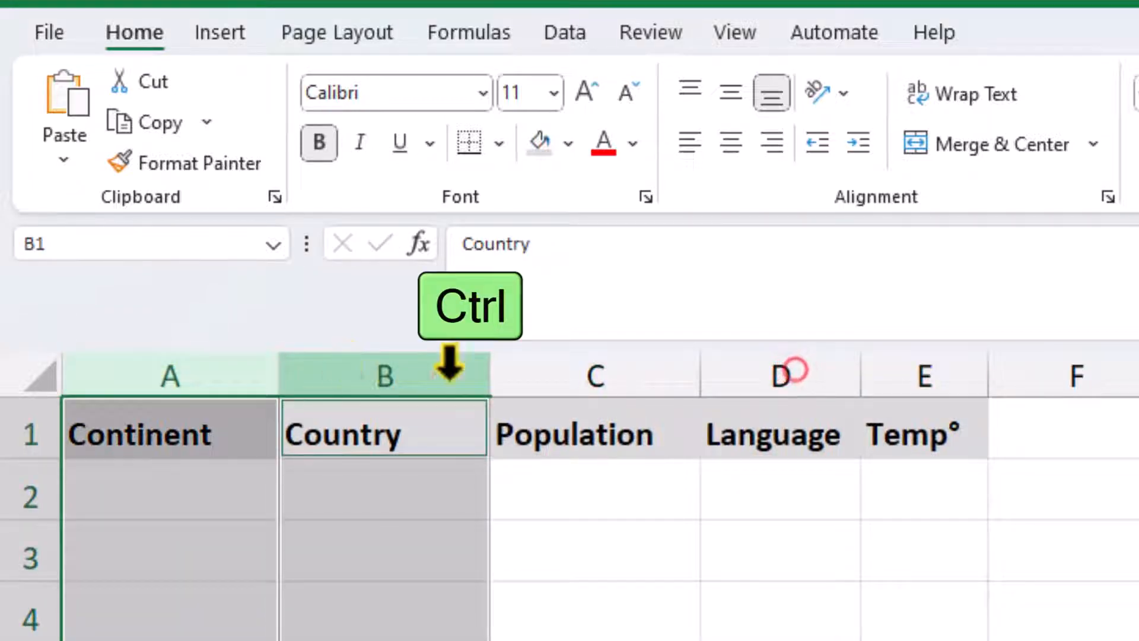
{"action": "left_click", "coordinate": [681, 147]}
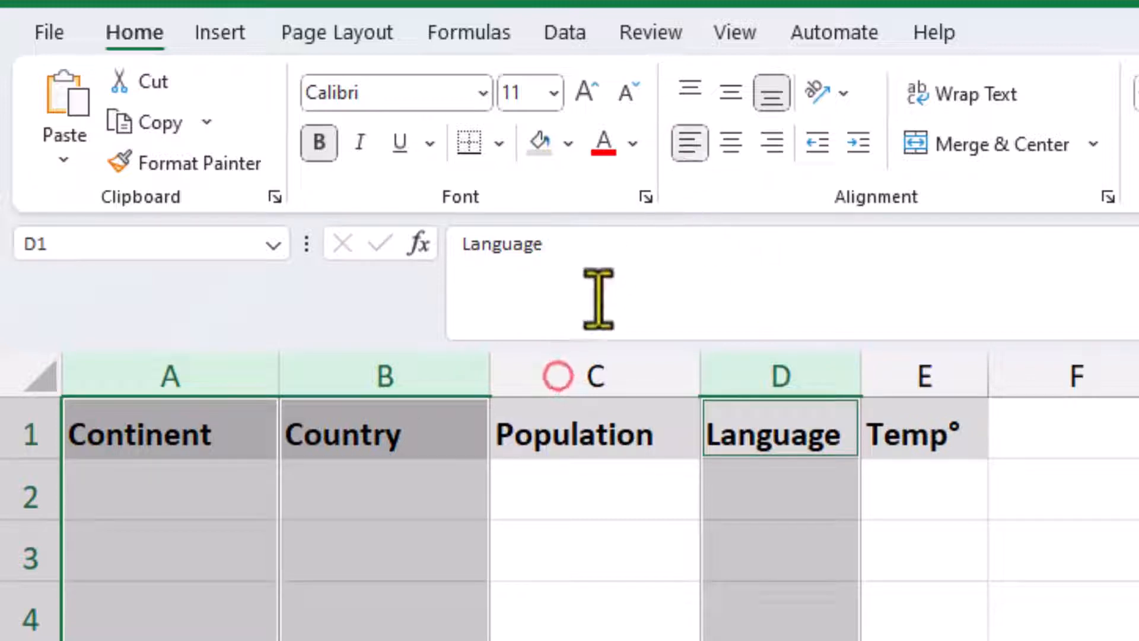
Step: Format the Population column as Number with the 1000 separator and 0 decimal places
{"action": "left_click", "coordinate": [557, 372]}
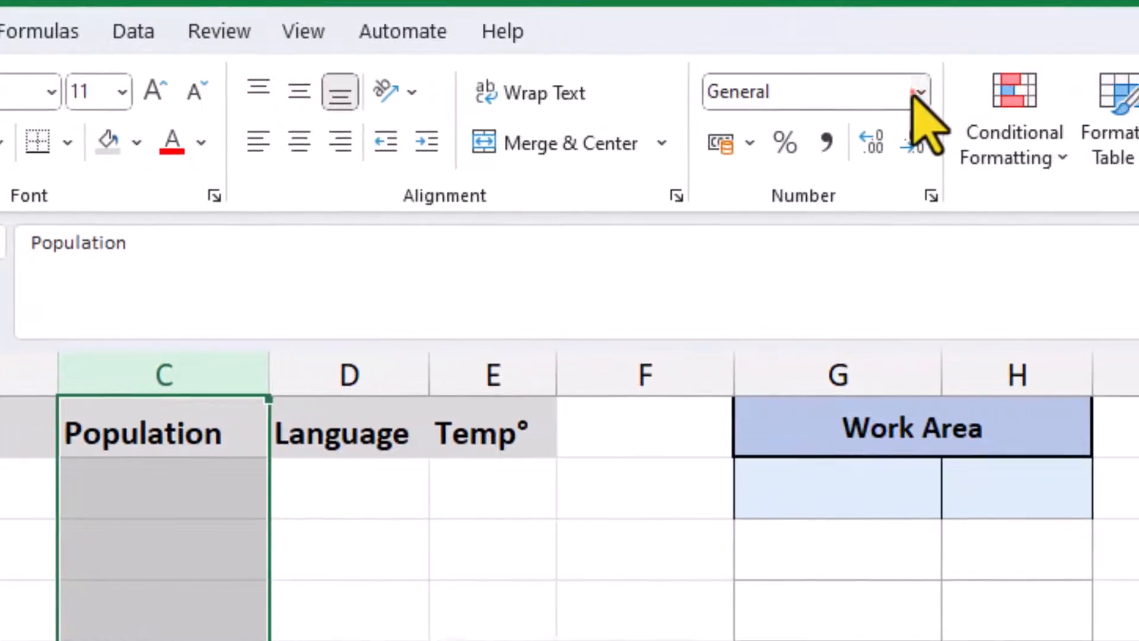
{"action": "left_click", "coordinate": [919, 92]}
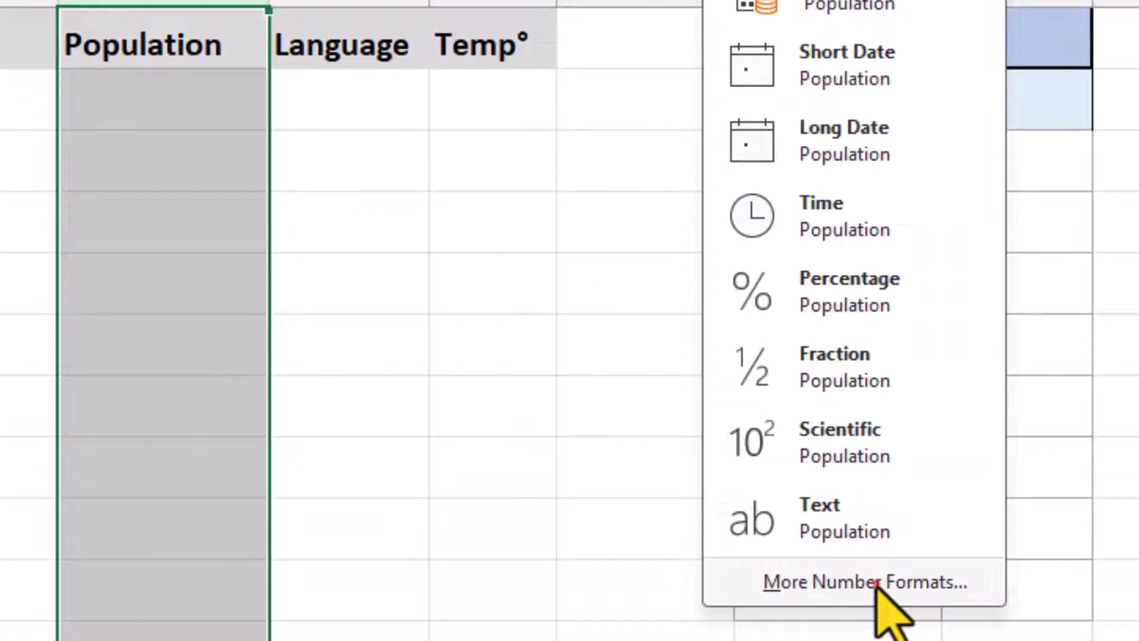
{"action": "left_click", "coordinate": [877, 584]}
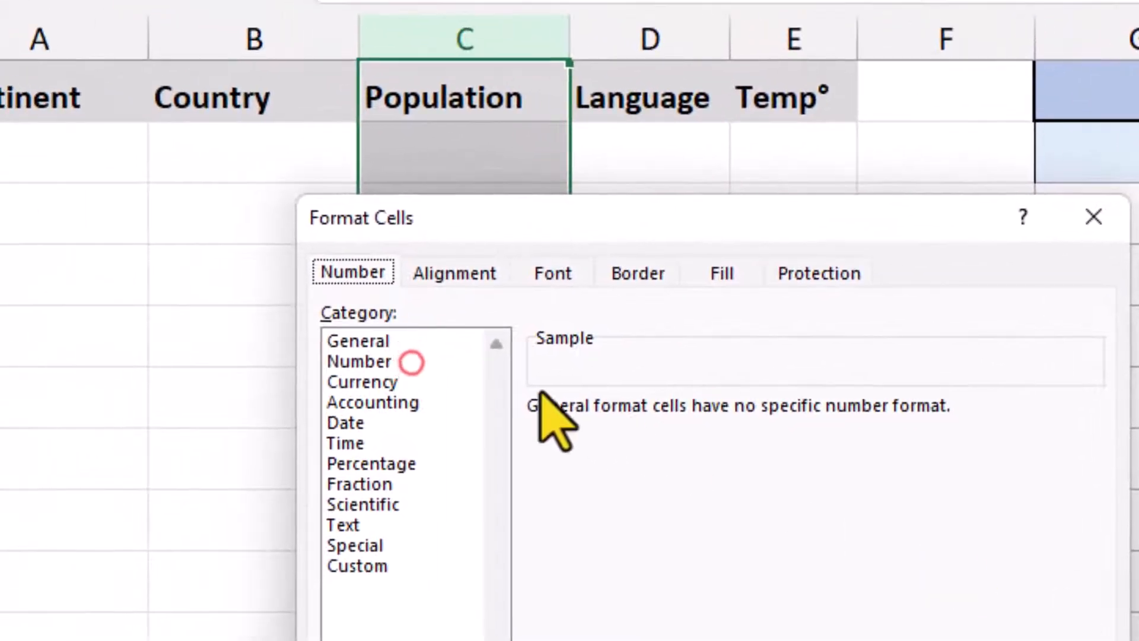
{"action": "left_click", "coordinate": [412, 361]}
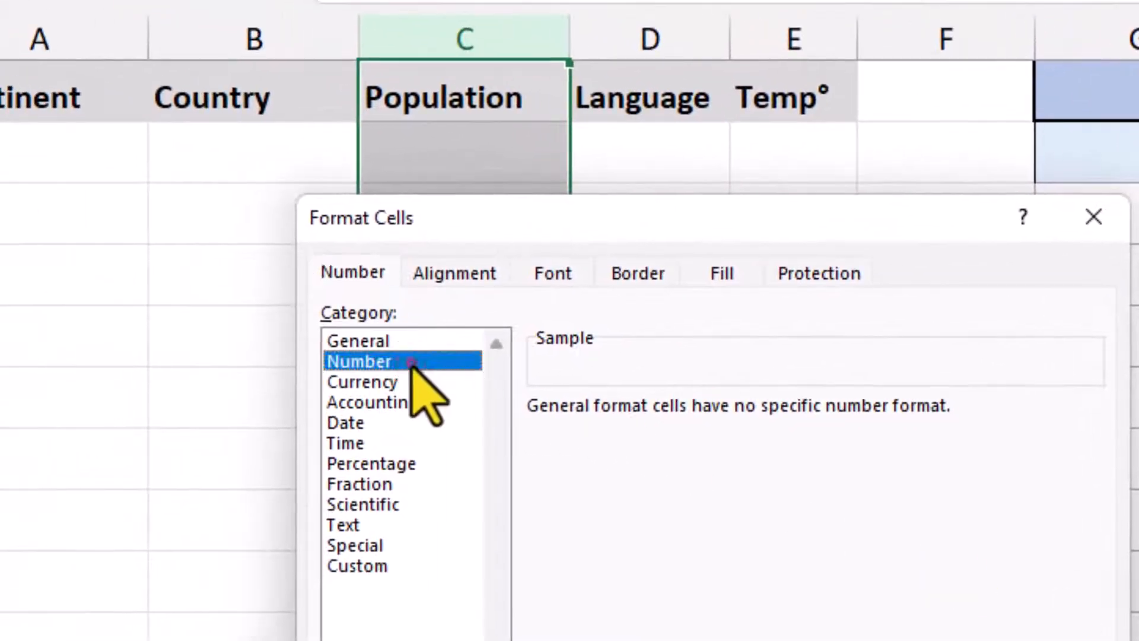
{"action": "left_click", "coordinate": [537, 449]}
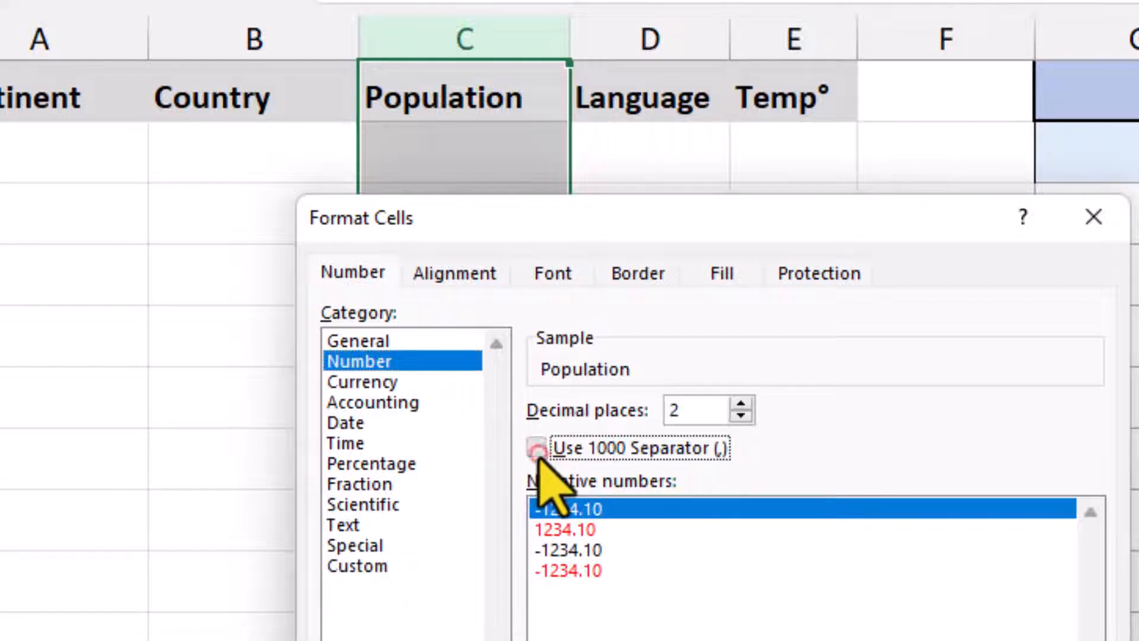
{"action": "left_click", "coordinate": [741, 415]}
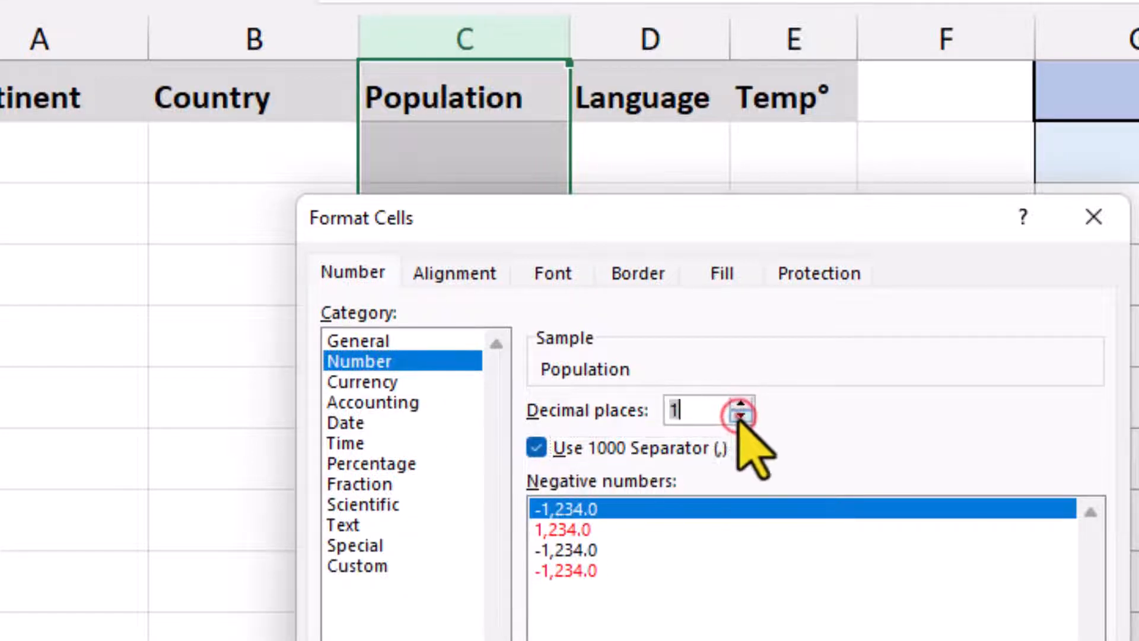
{"action": "left_click", "coordinate": [740, 417]}
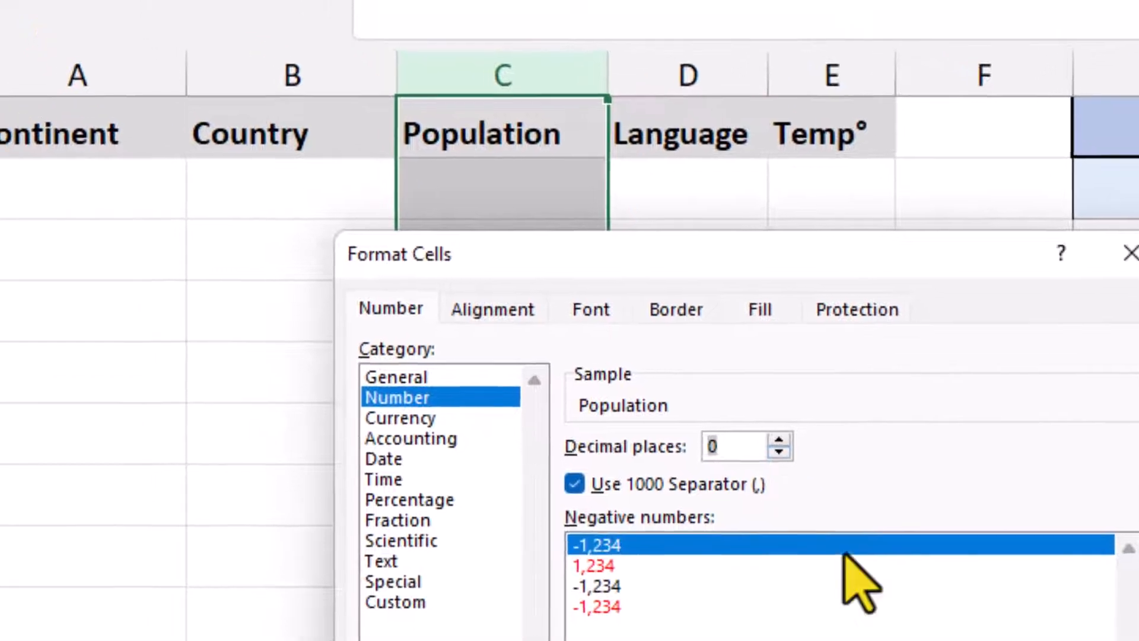
{"action": "key", "text": "Return"}
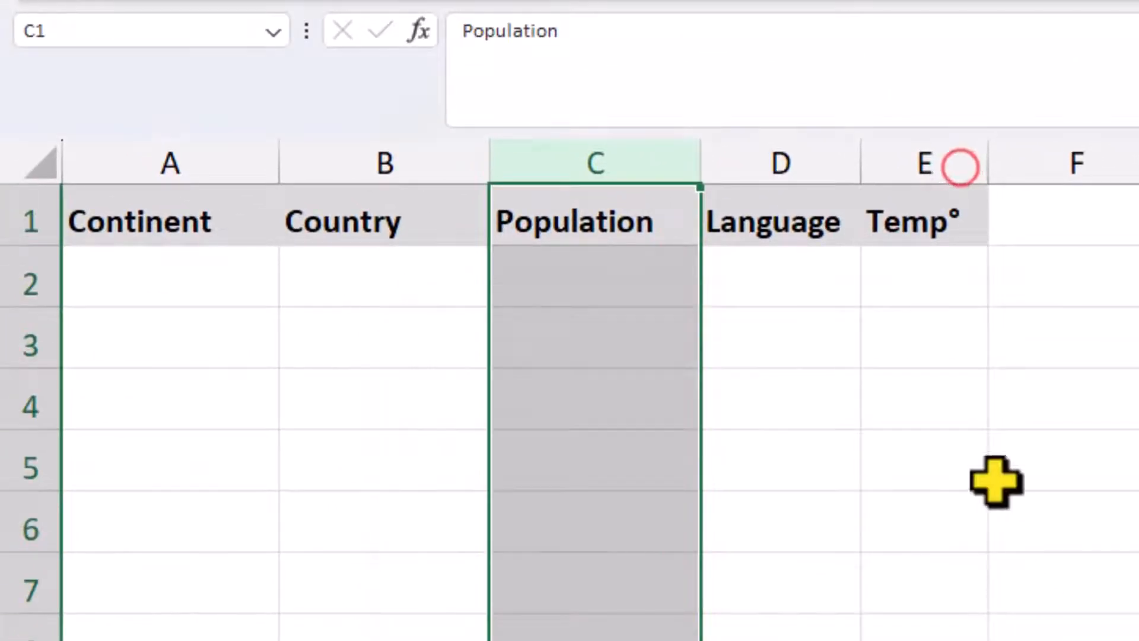
Step: Apply the custom number format #° to the Temp° column (E)
{"action": "left_click", "coordinate": [961, 159]}
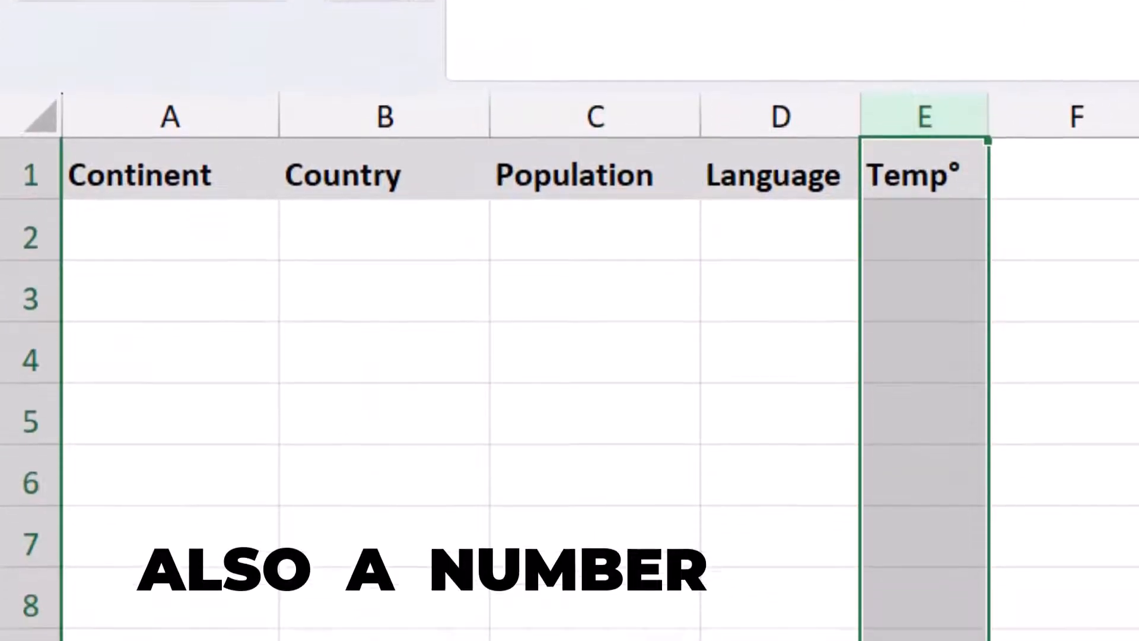
{"action": "key", "text": "ctrl+1"}
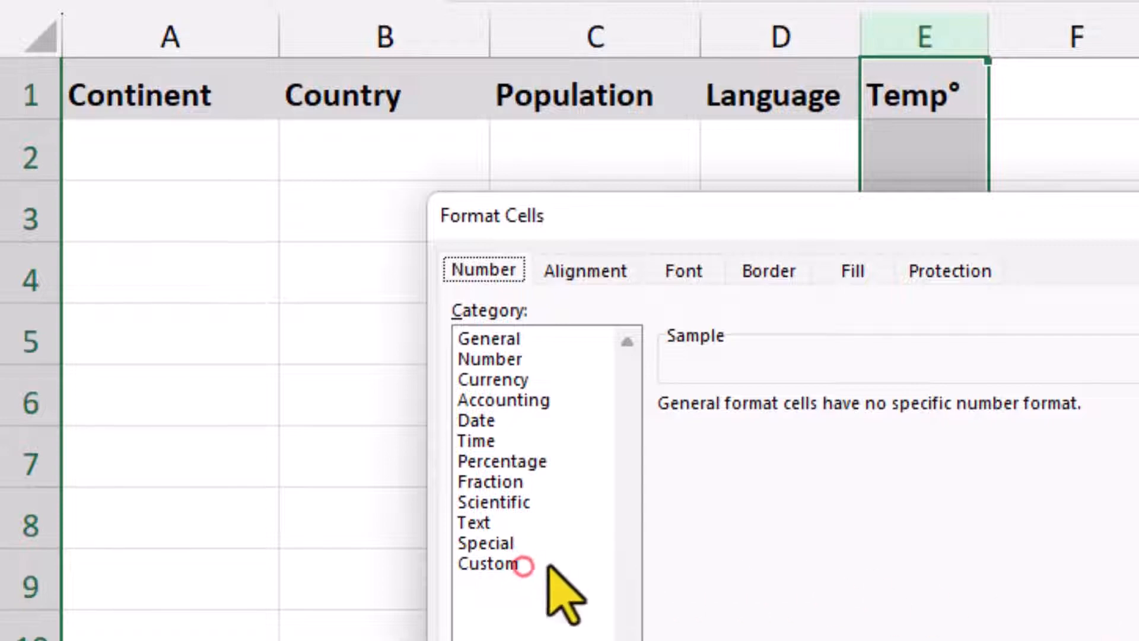
{"action": "left_click", "coordinate": [524, 567]}
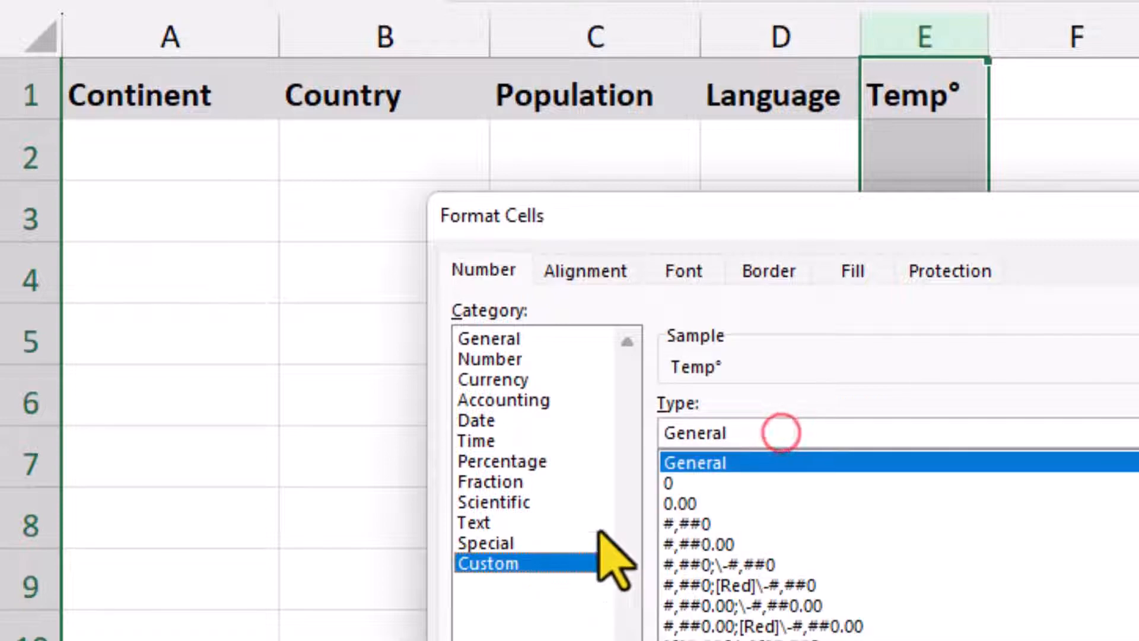
{"action": "left_click", "coordinate": [780, 433]}
{"action": "double_click", "coordinate": [780, 433]}
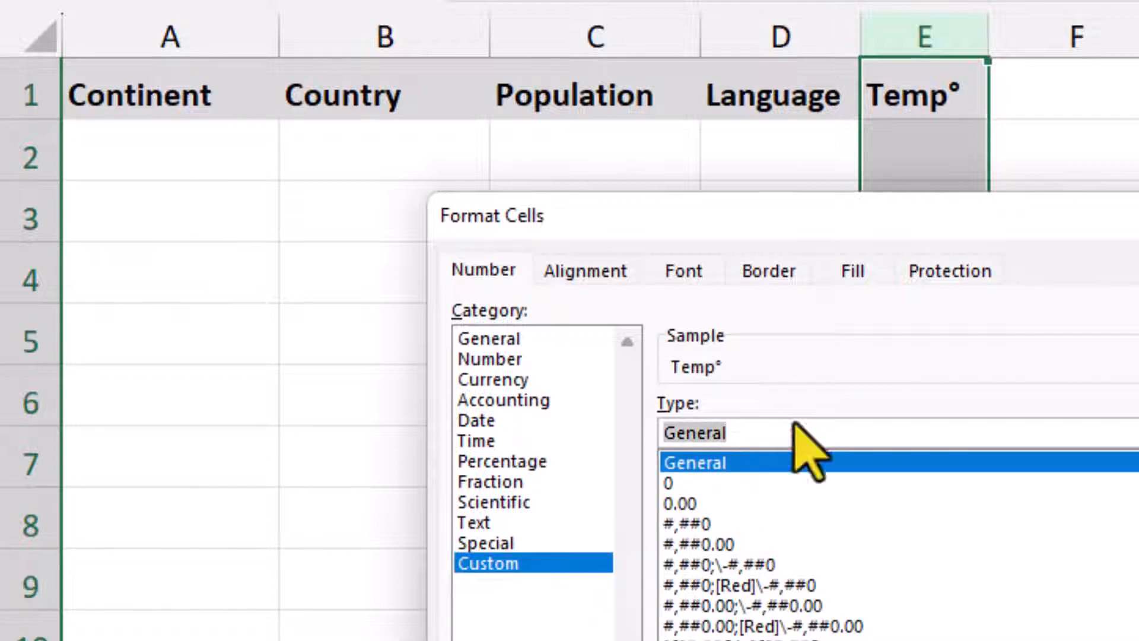
{"action": "key", "text": "BackSpace"}
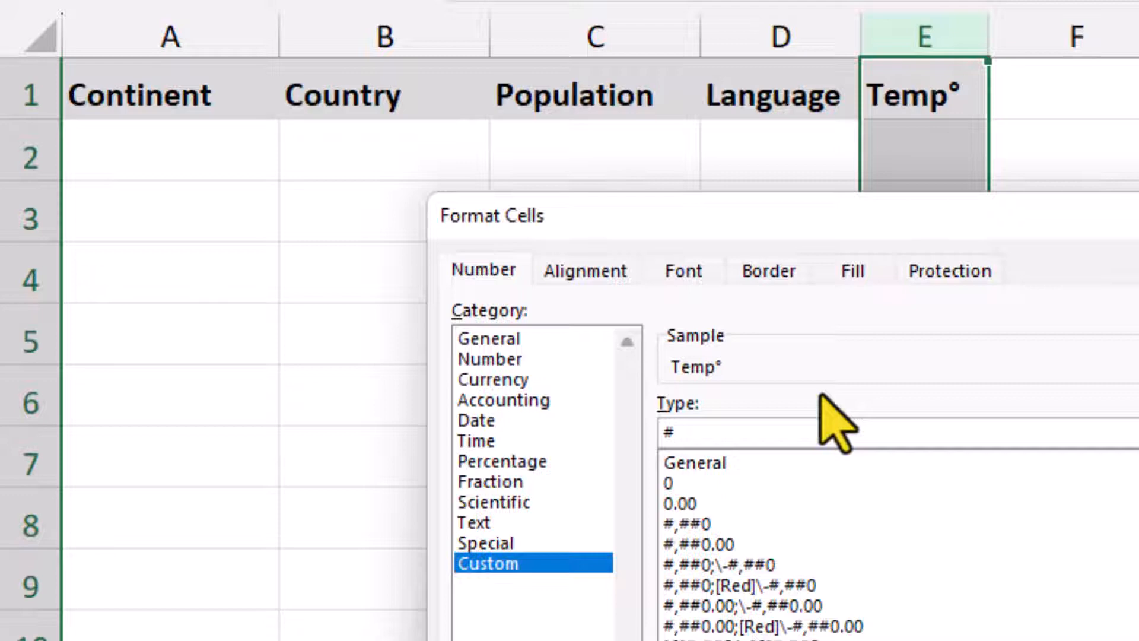
{"action": "type", "text": "#"}
{"action": "key", "text": "alt+KP_0"}
{"action": "key", "text": "alt+KP_1"}
{"action": "key", "text": "alt+KP_7"}
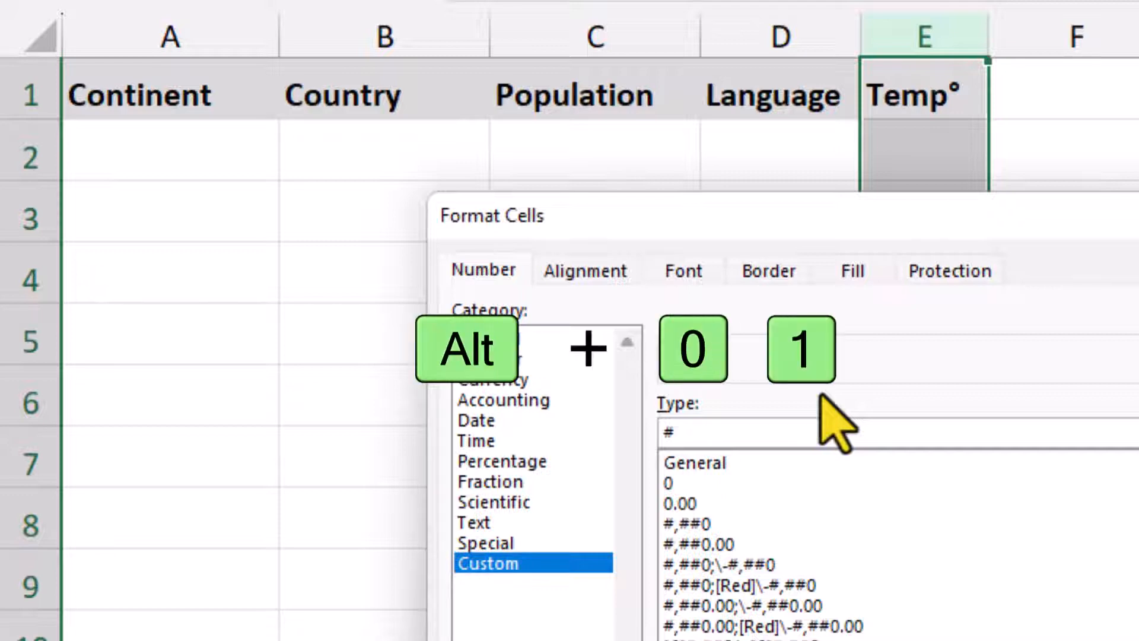
{"action": "key", "text": "alt+KP_6"}
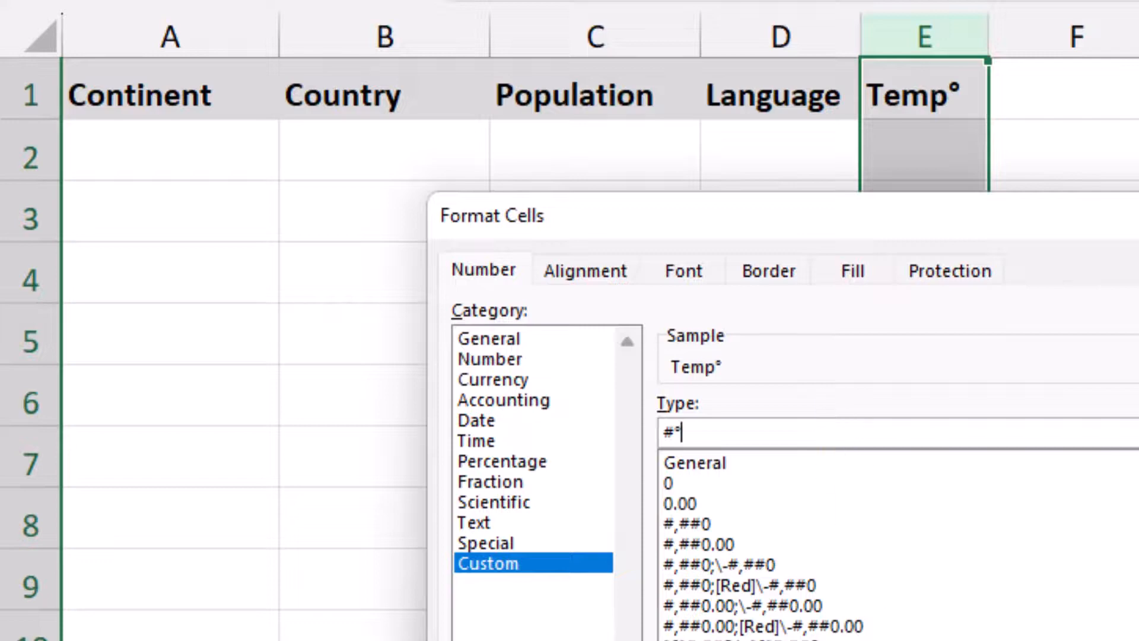
{"action": "key", "text": "Return"}
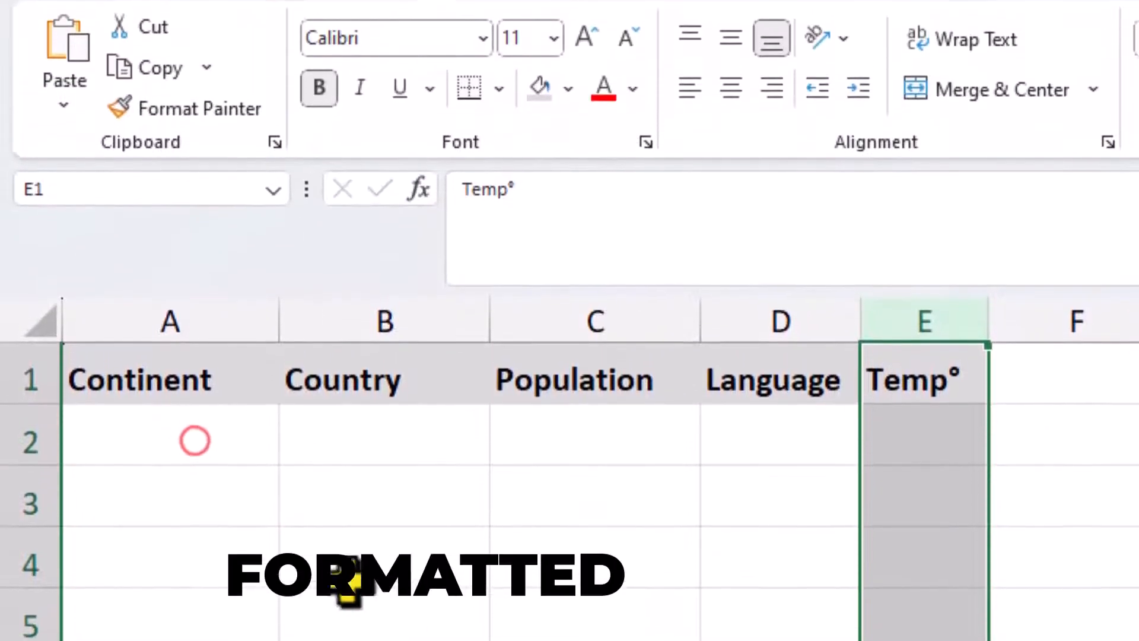
Step: Enter the first record in row 2: North America, Canada, 35800000, English, -5
{"action": "left_click", "coordinate": [196, 484]}
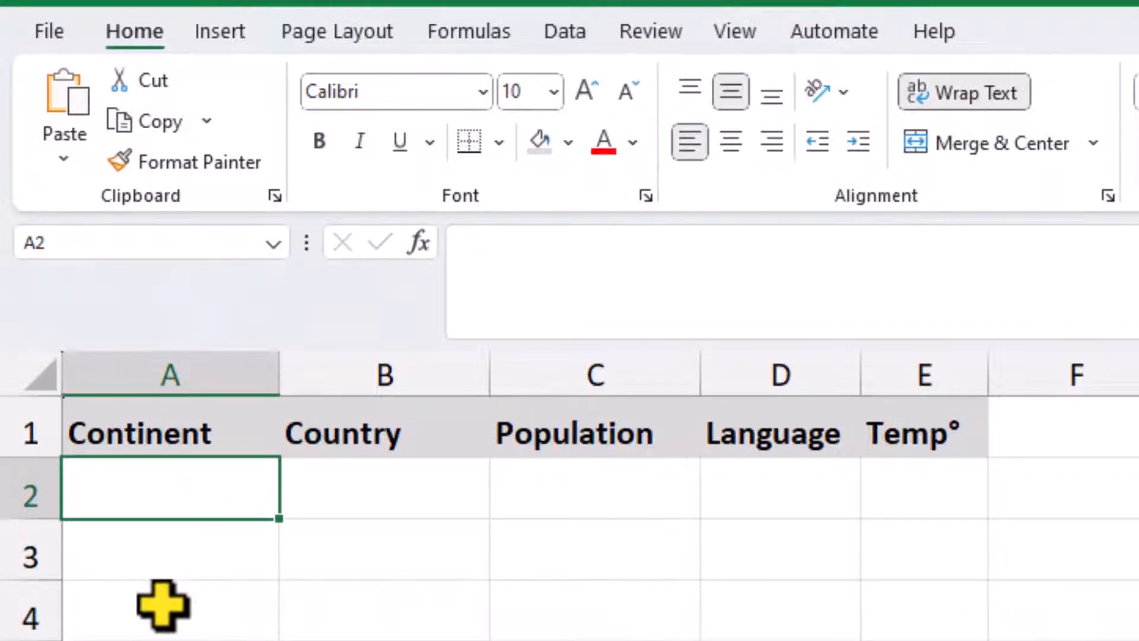
{"action": "type", "text": "North America"}
{"action": "key", "text": "Tab"}
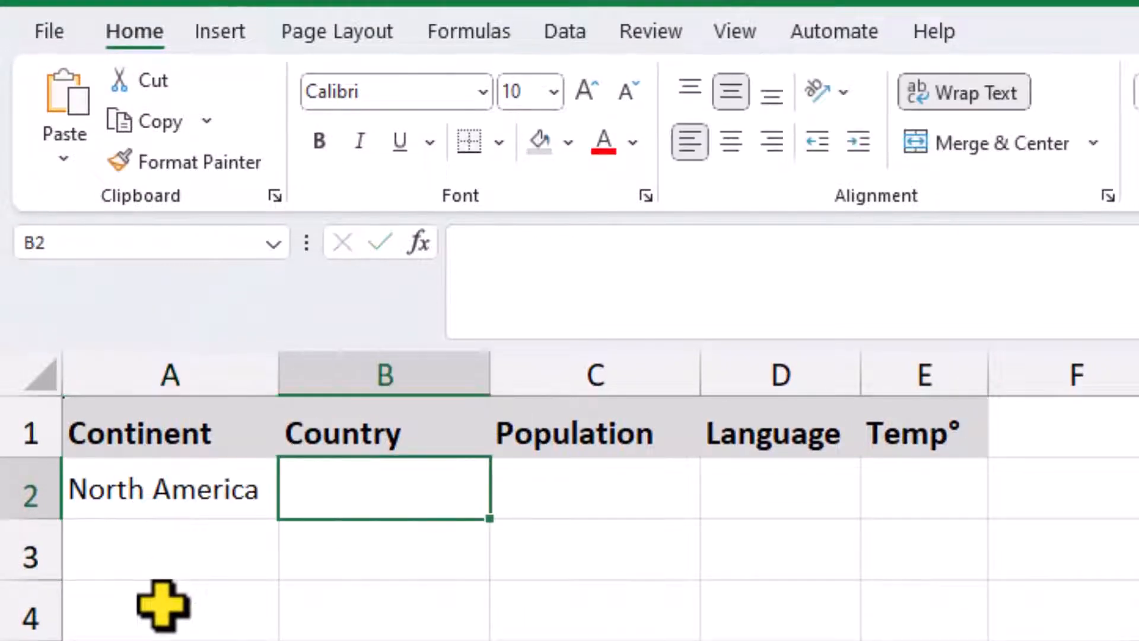
{"action": "type", "text": "Canada"}
{"action": "key", "text": "Tab"}
{"action": "type", "text": "35800000"}
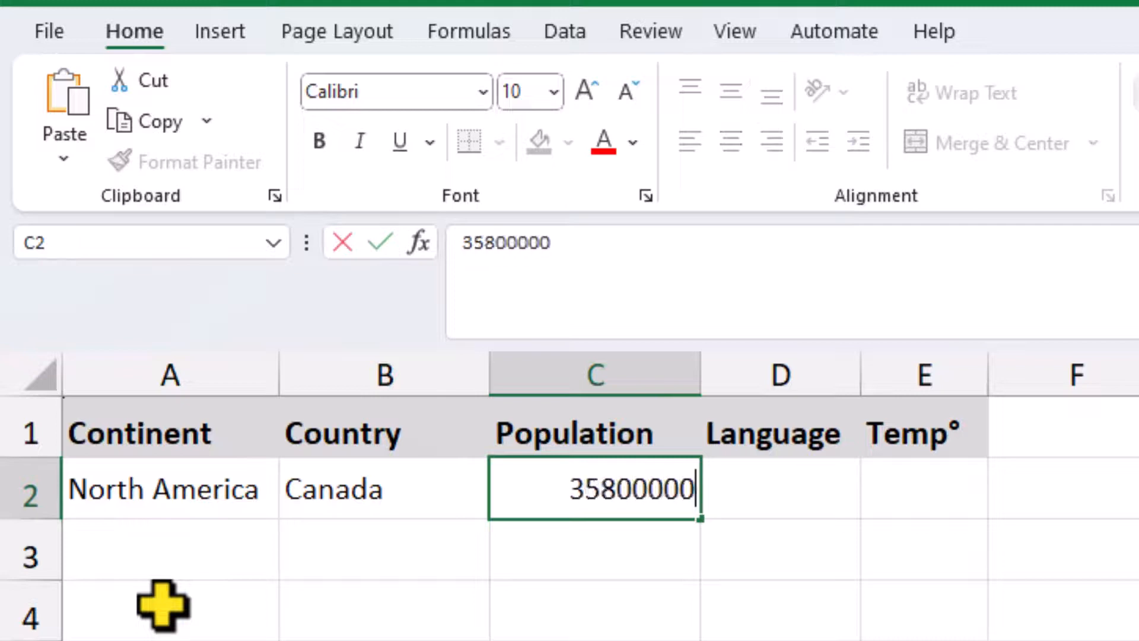
{"action": "key", "text": "Tab"}
{"action": "type", "text": "English"}
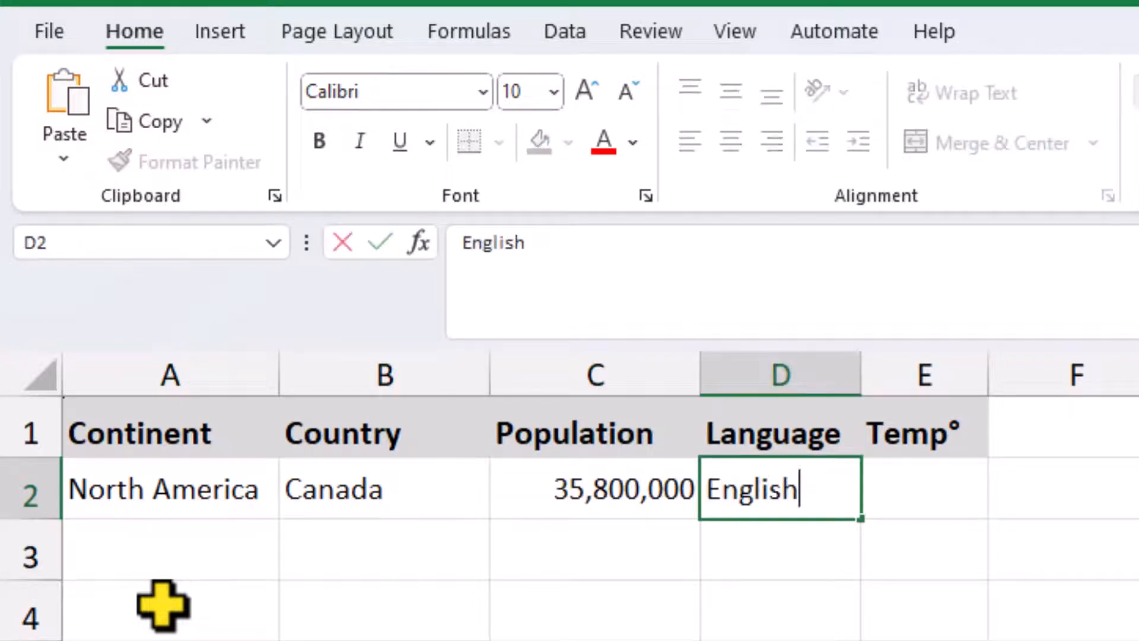
{"action": "key", "text": "Tab"}
{"action": "type", "text": "-5"}
{"action": "key", "text": "Return"}
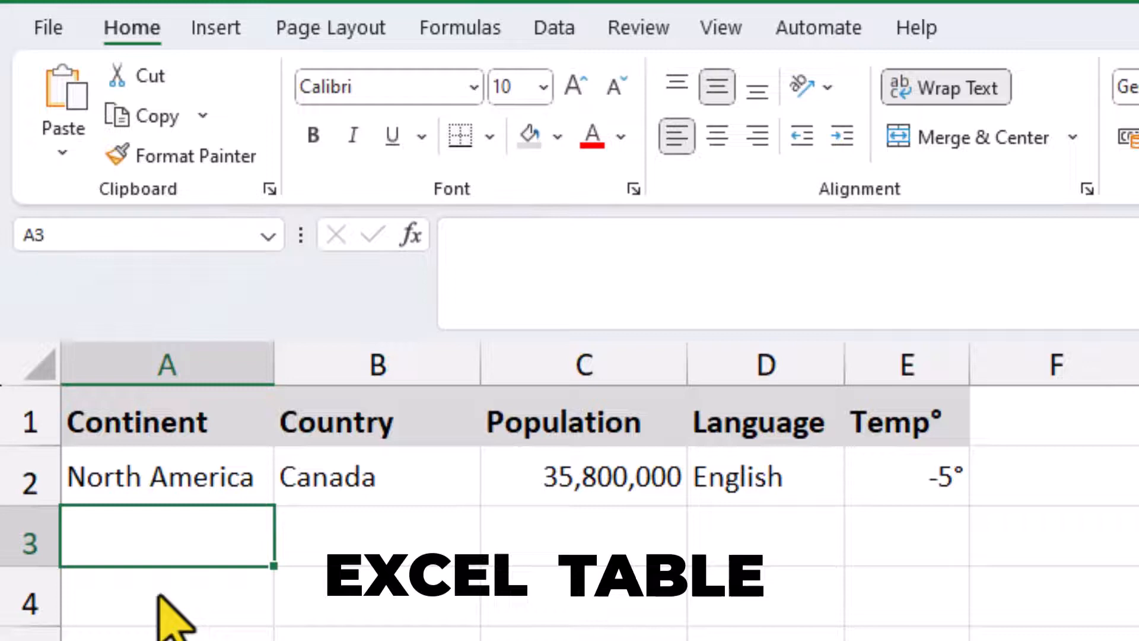
Step: Convert the range A1:E2 into an Excel table with headers
{"action": "left_click", "coordinate": [194, 475]}
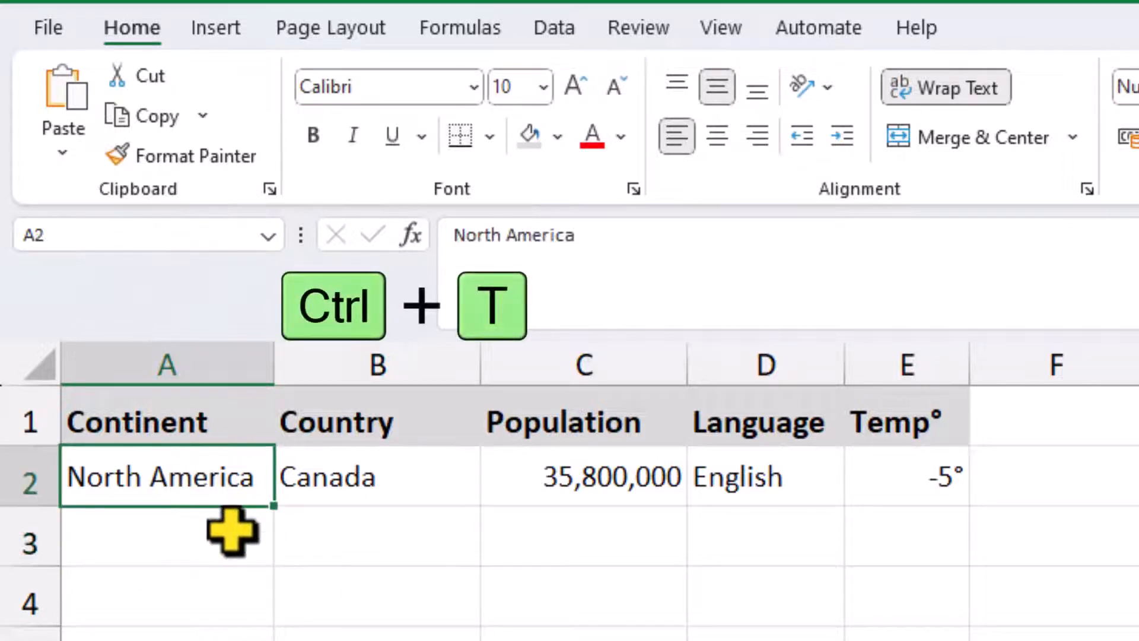
{"action": "key", "text": "ctrl+t"}
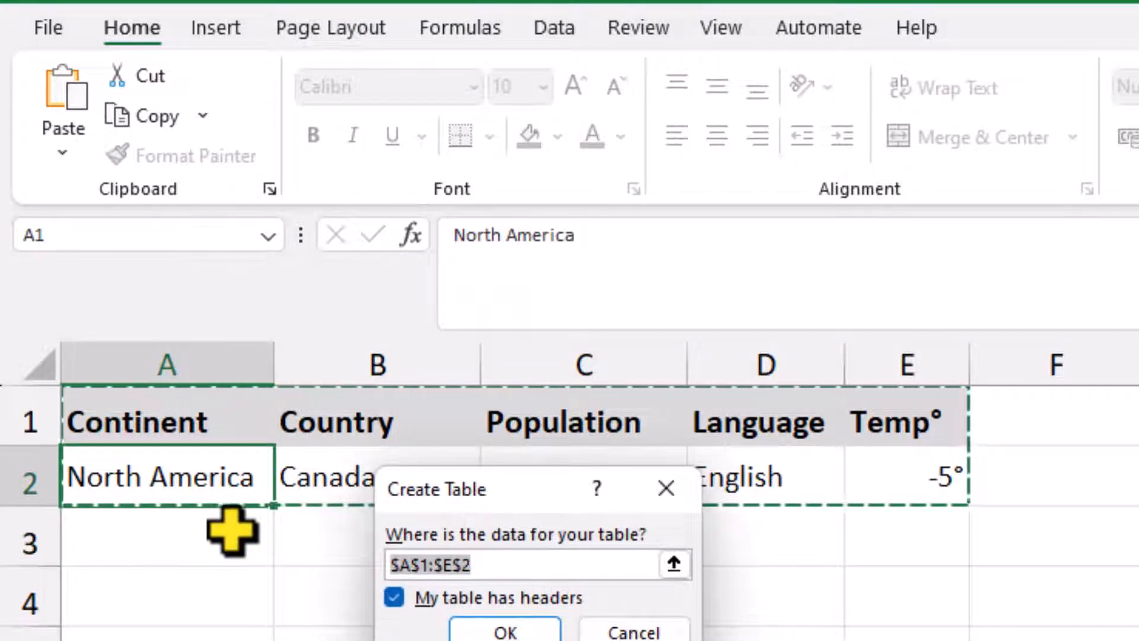
{"action": "left_click", "coordinate": [482, 629]}
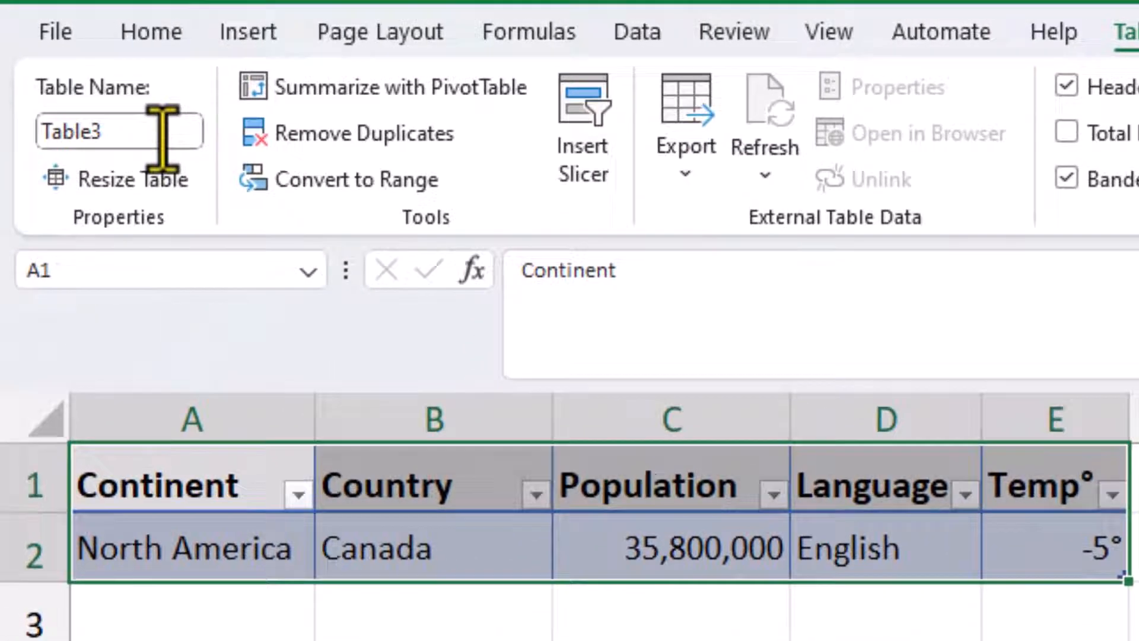
Step: Name the table Tbl_EntryForm and turn off its filter buttons
{"action": "left_click", "coordinate": [135, 112]}
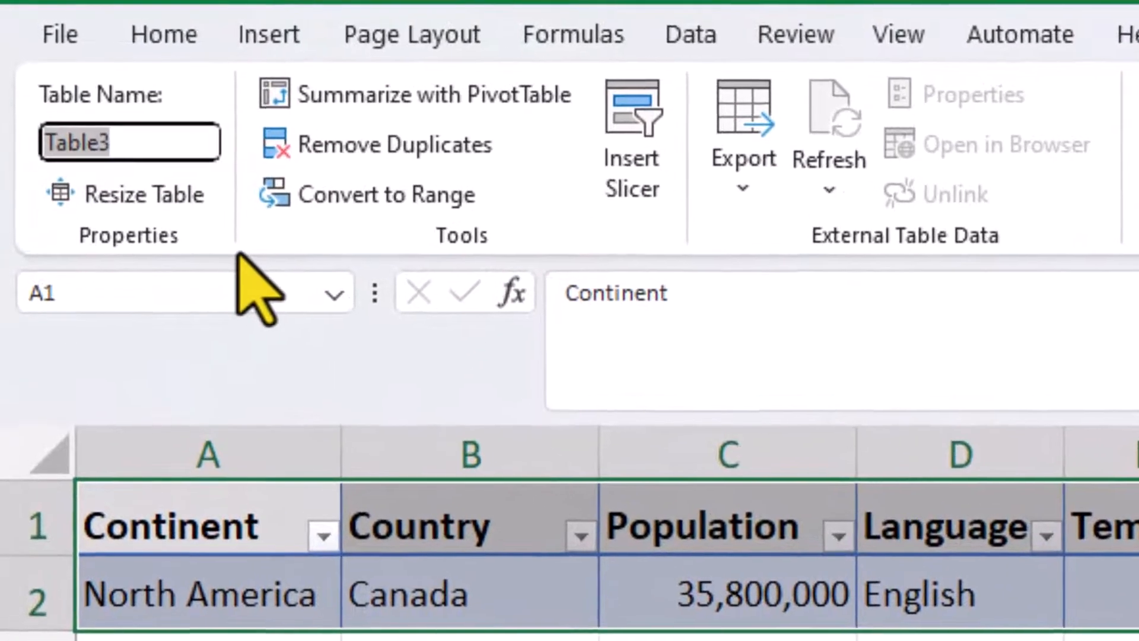
{"action": "type", "text": "Tbl_"}
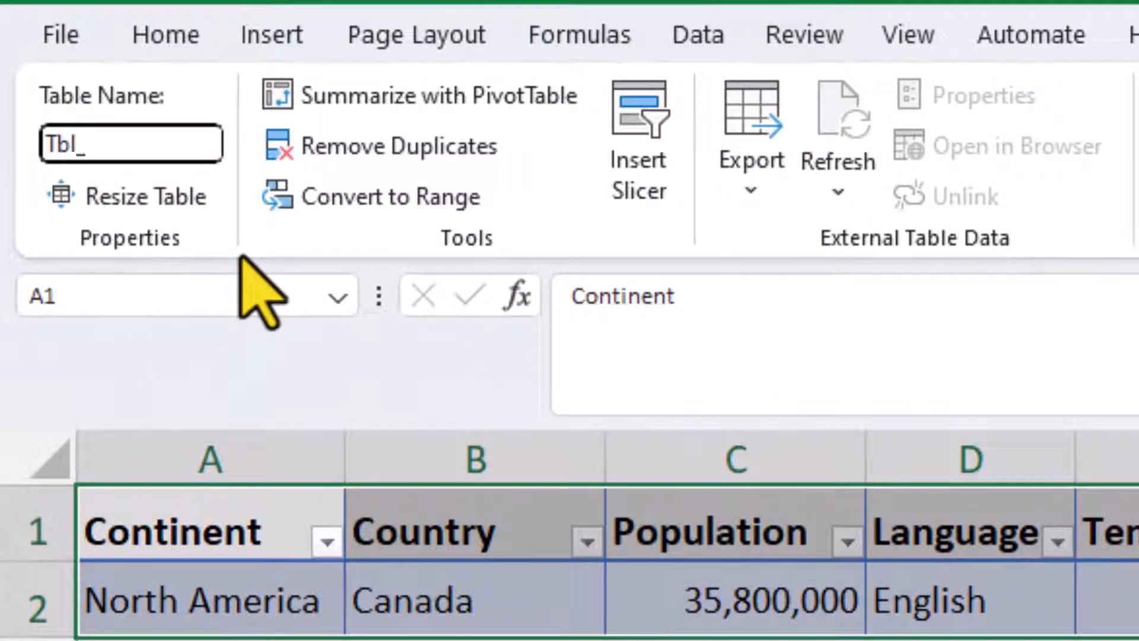
{"action": "type", "text": "EntryForm"}
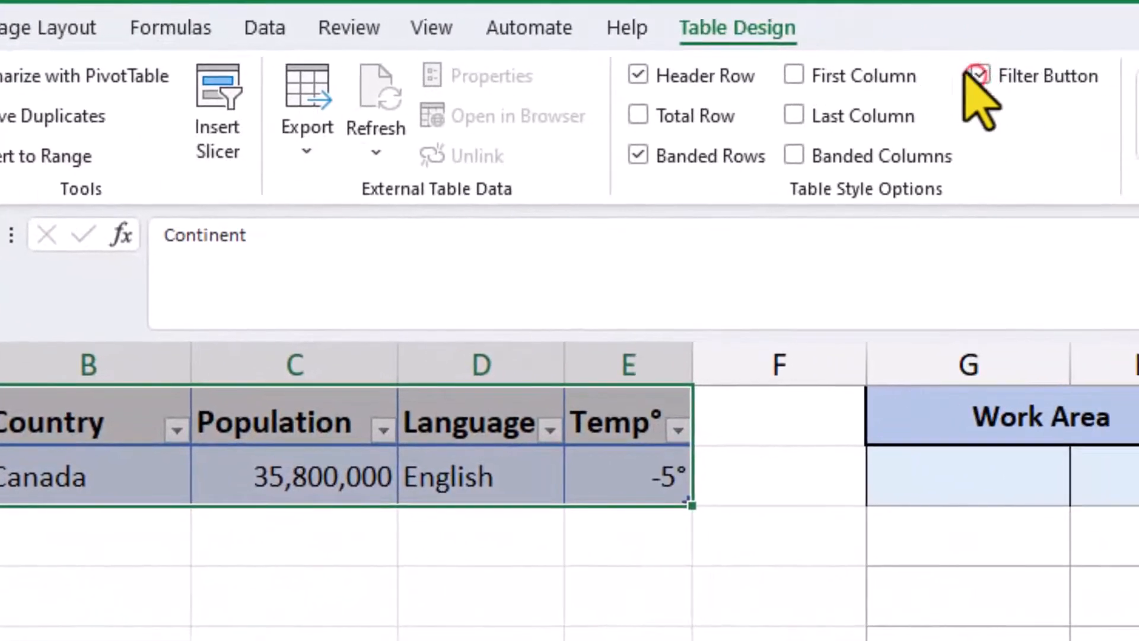
{"action": "left_click", "coordinate": [1109, 78]}
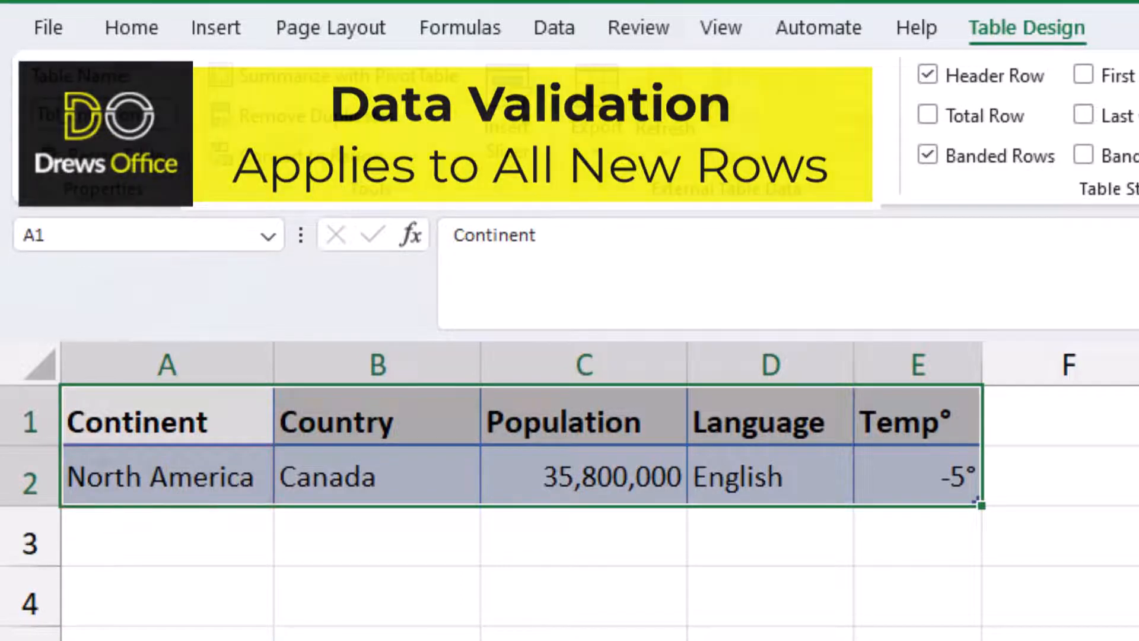
Step: Restrict Continent cell A2 with a data validation list: Africa, Asia, Europe, North America, Oceania, South America
{"action": "left_click", "coordinate": [165, 486]}
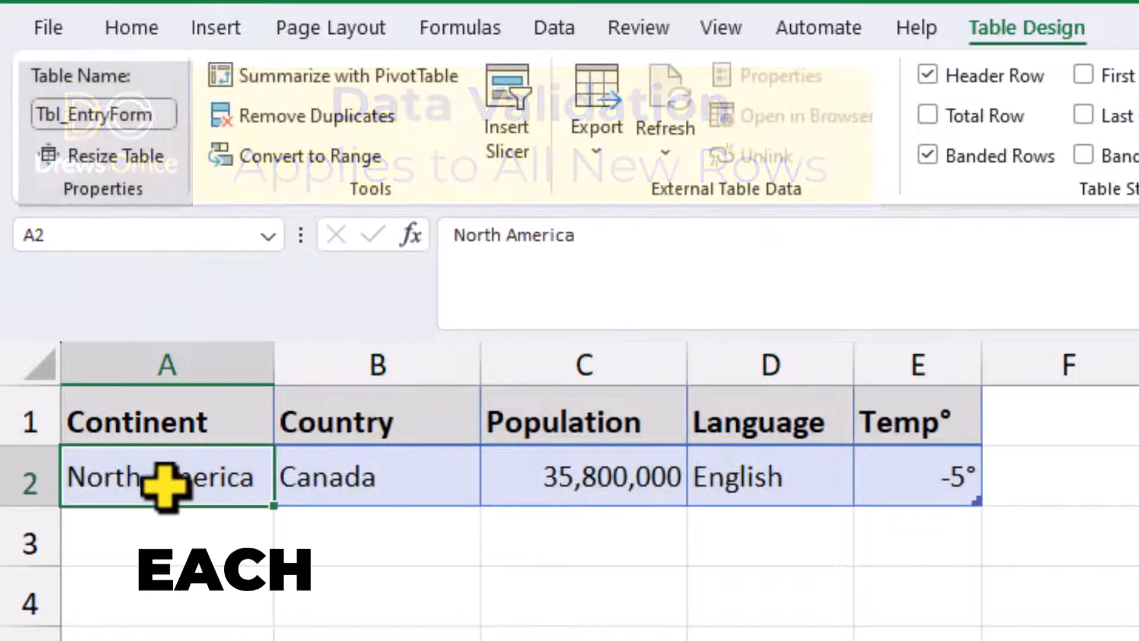
{"action": "left_click", "coordinate": [555, 30]}
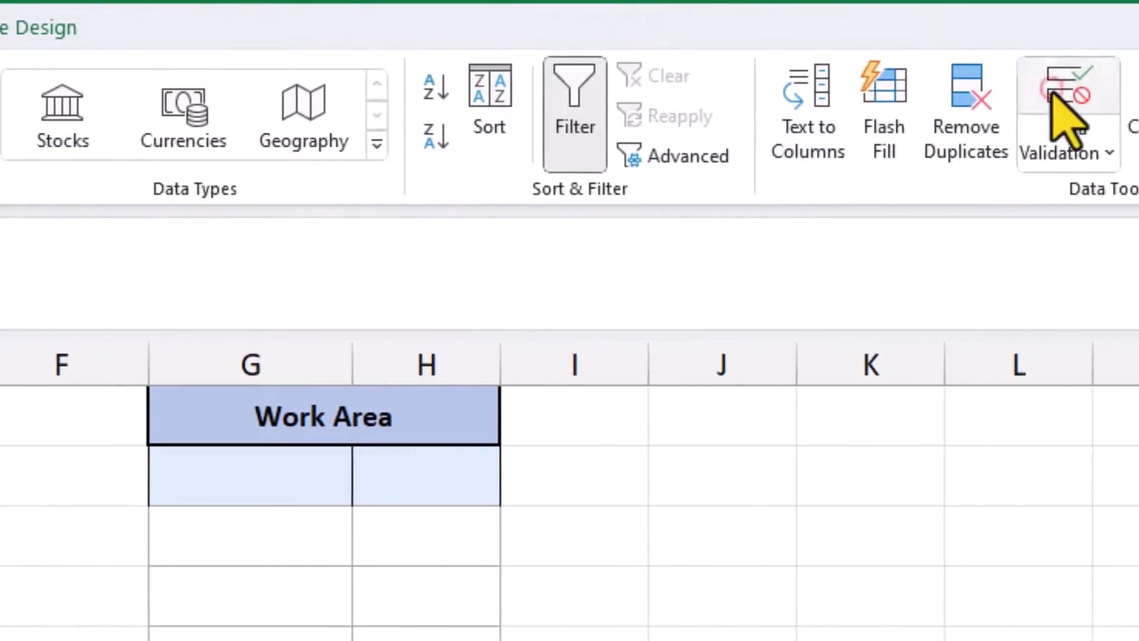
{"action": "left_click", "coordinate": [1066, 119]}
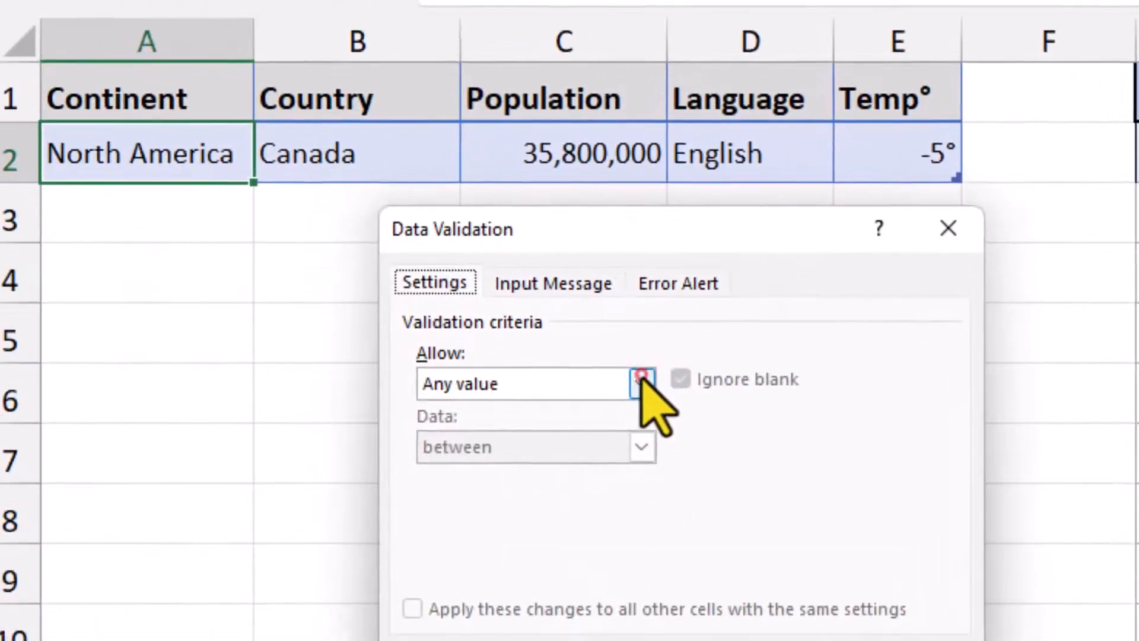
{"action": "left_click", "coordinate": [663, 378]}
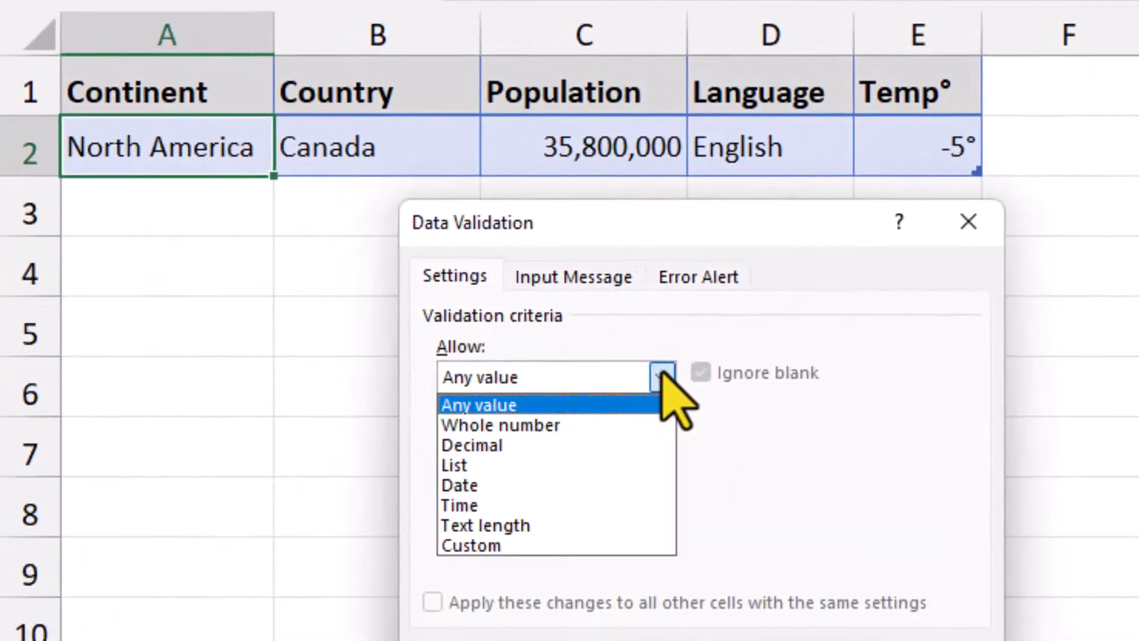
{"action": "left_click", "coordinate": [636, 465]}
{"action": "left_click", "coordinate": [624, 502]}
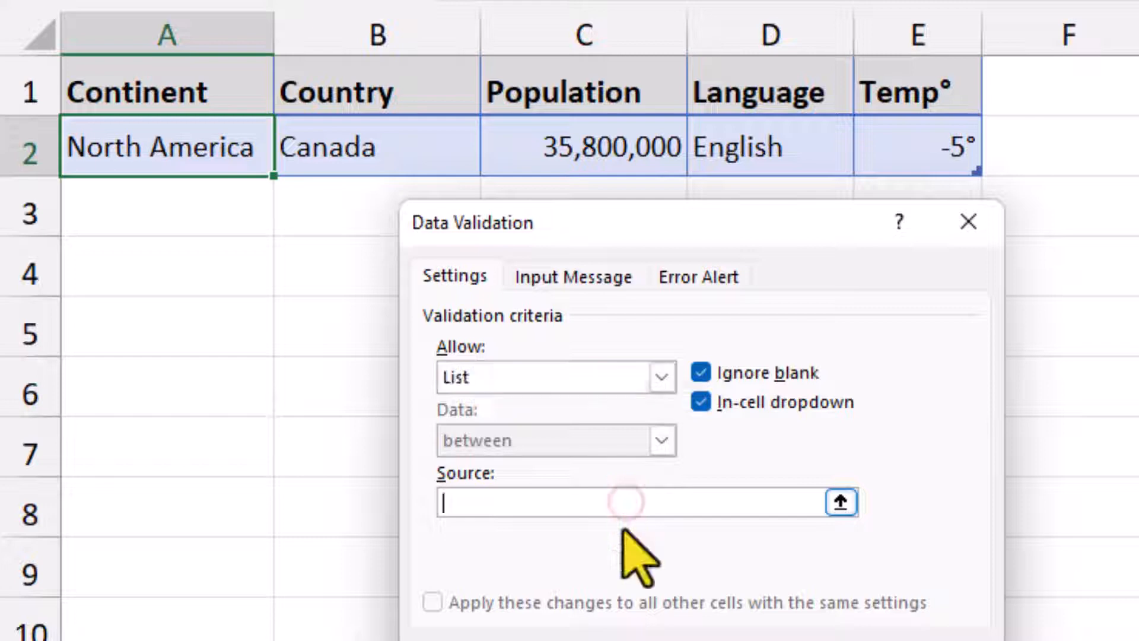
{"action": "type", "text": "Africa, Asia, Europe, North America, Ocea"}
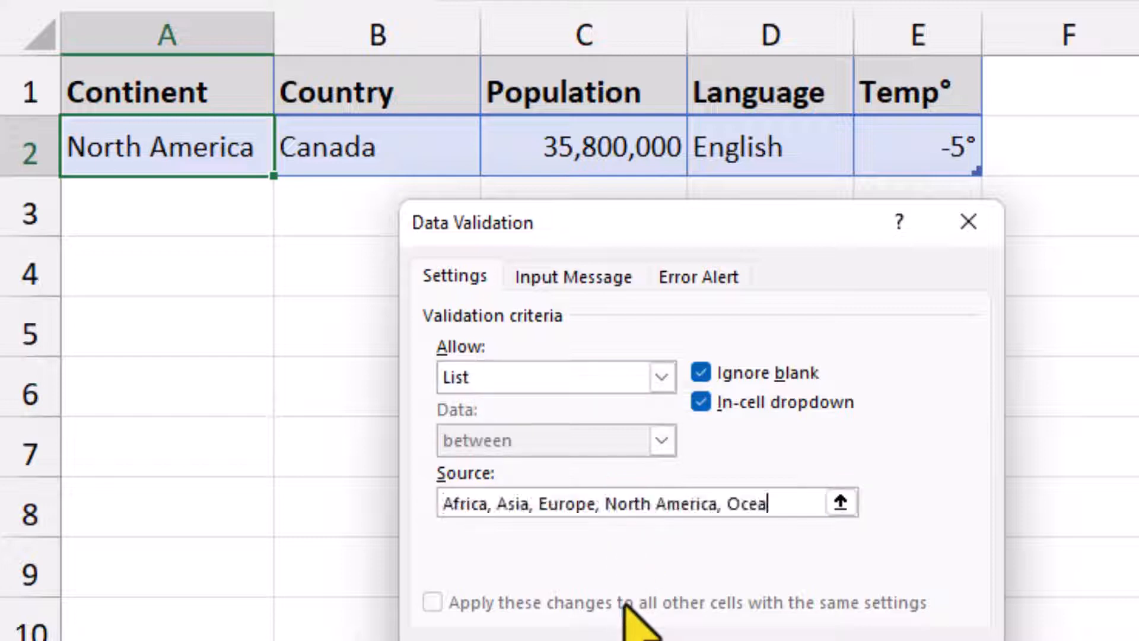
{"action": "type", "text": "nia, South America"}
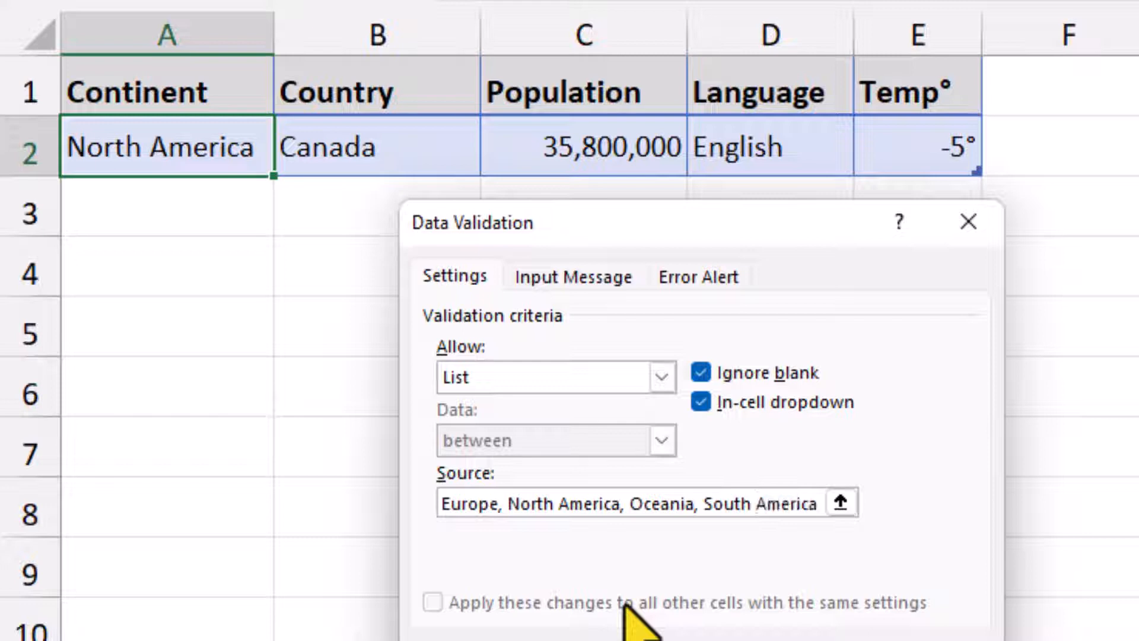
Step: Give A2's validation an error alert titled "Check Your Spelling" with the message "Africa, Asia, Europe, North America, Oceania, South America" and apply it
{"action": "left_click", "coordinate": [723, 277]}
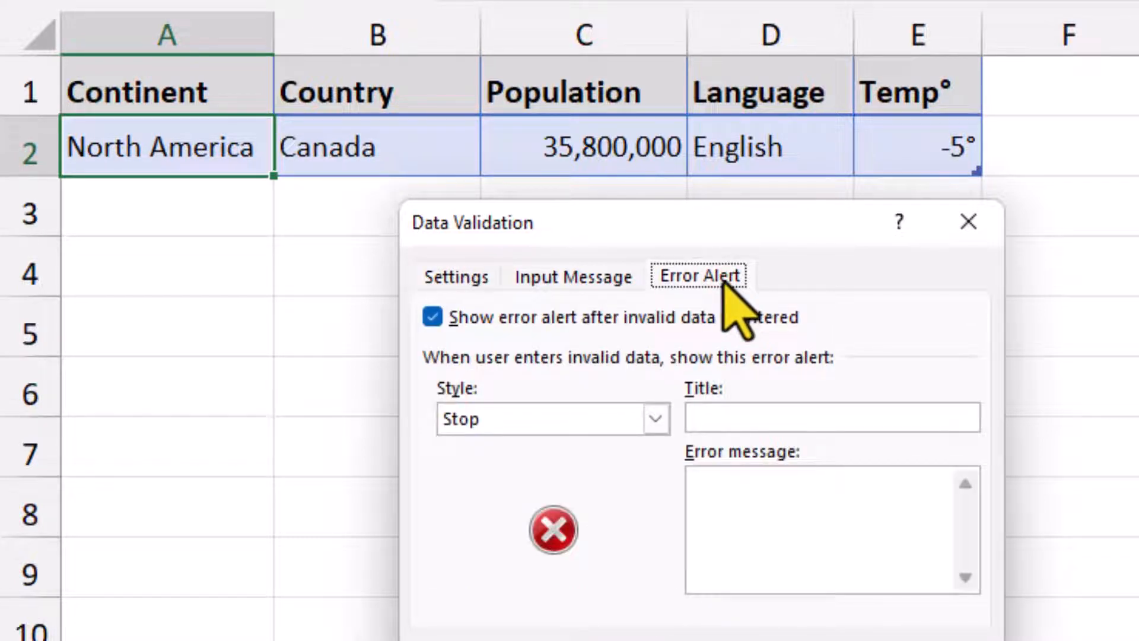
{"action": "left_click", "coordinate": [737, 416]}
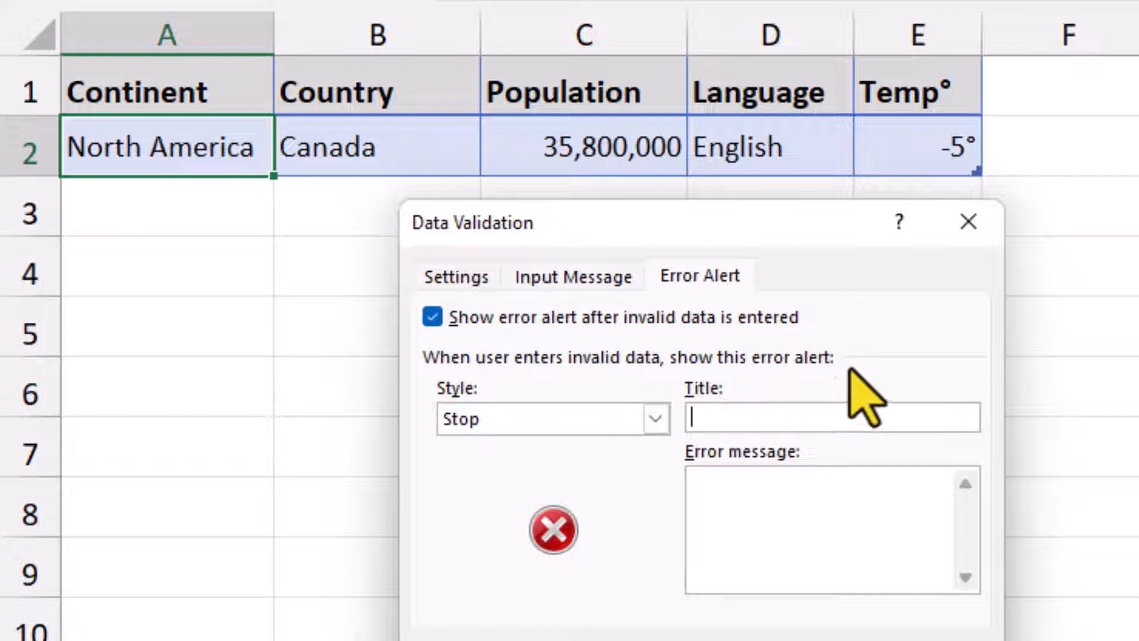
{"action": "type", "text": "Check Your Spellin"}
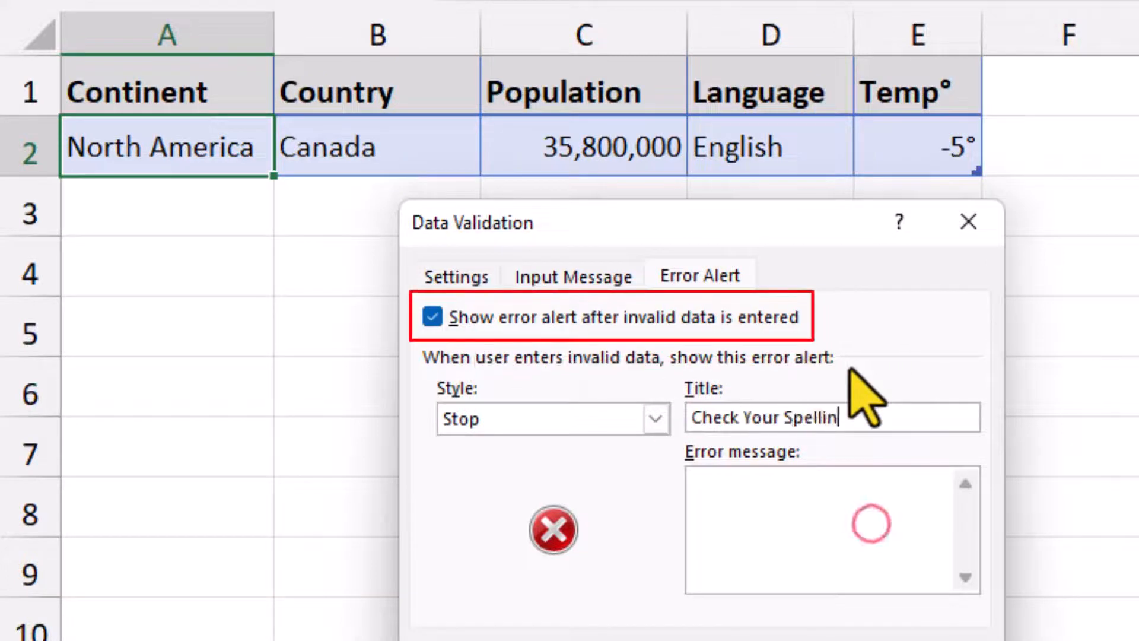
{"action": "type", "text": "g"}
{"action": "left_click", "coordinate": [871, 522]}
{"action": "type", "text": "Africa, Asia, Europe, North America, Oceania, South America"}
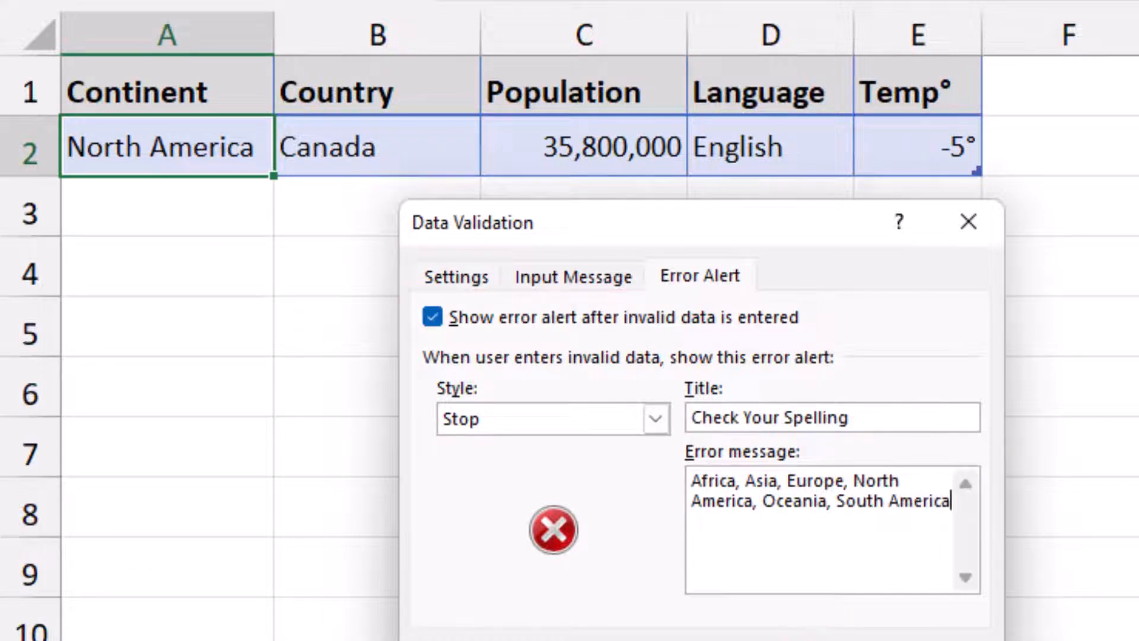
{"action": "key", "text": "Return"}
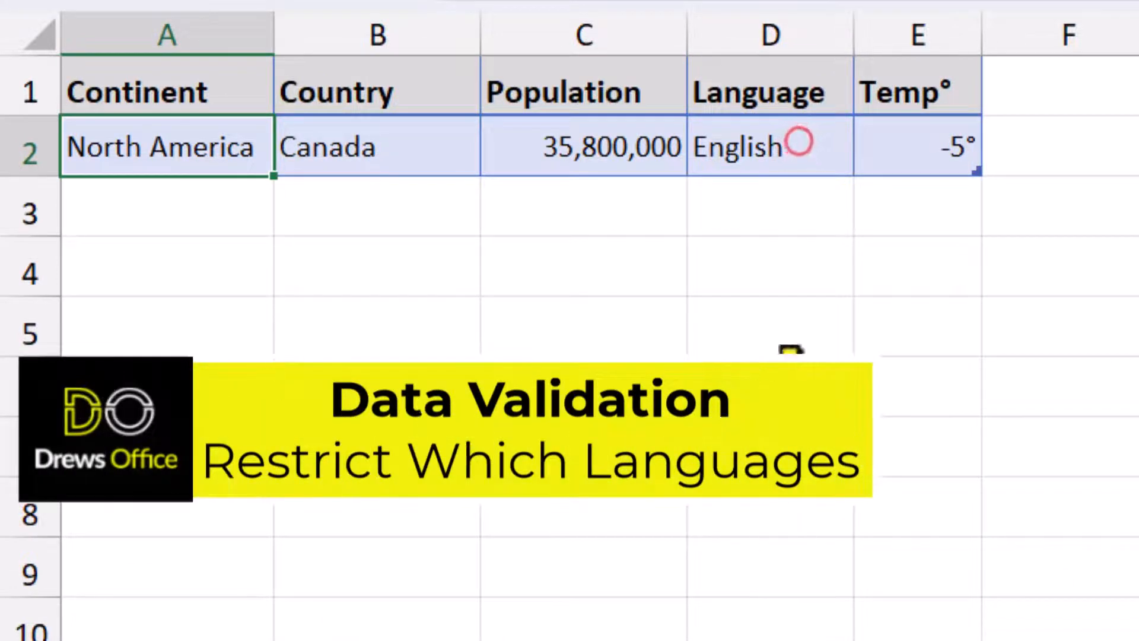
Step: Restrict Language cell D2 with a data validation list: English, French, Hindi, Spanish, Thai
{"action": "left_click", "coordinate": [799, 143]}
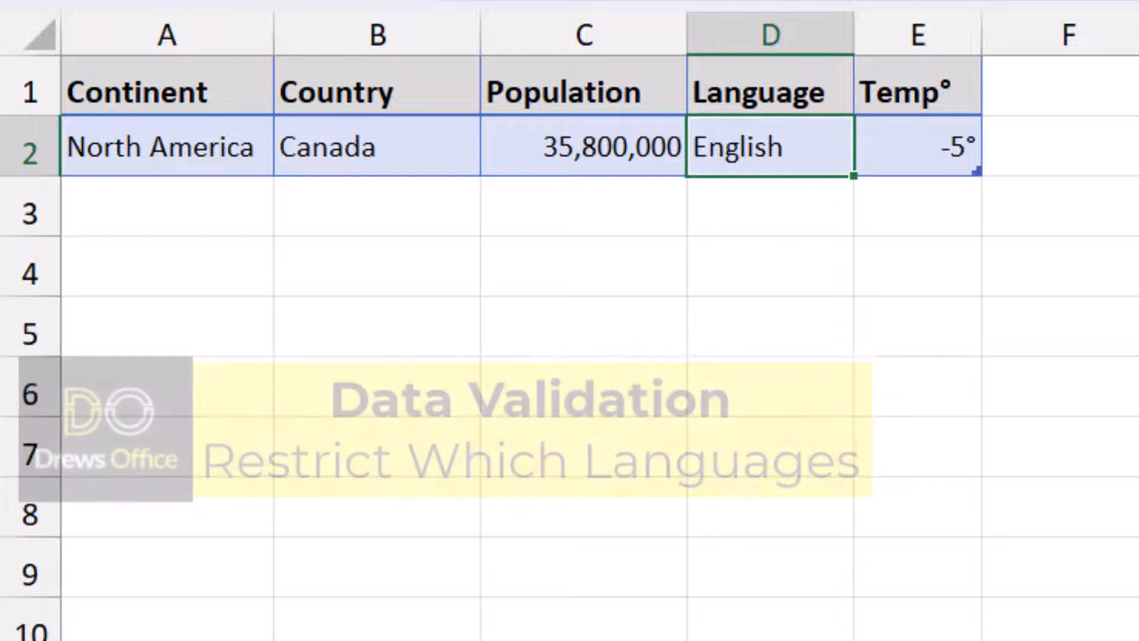
{"action": "key", "text": "alt+a+v+v"}
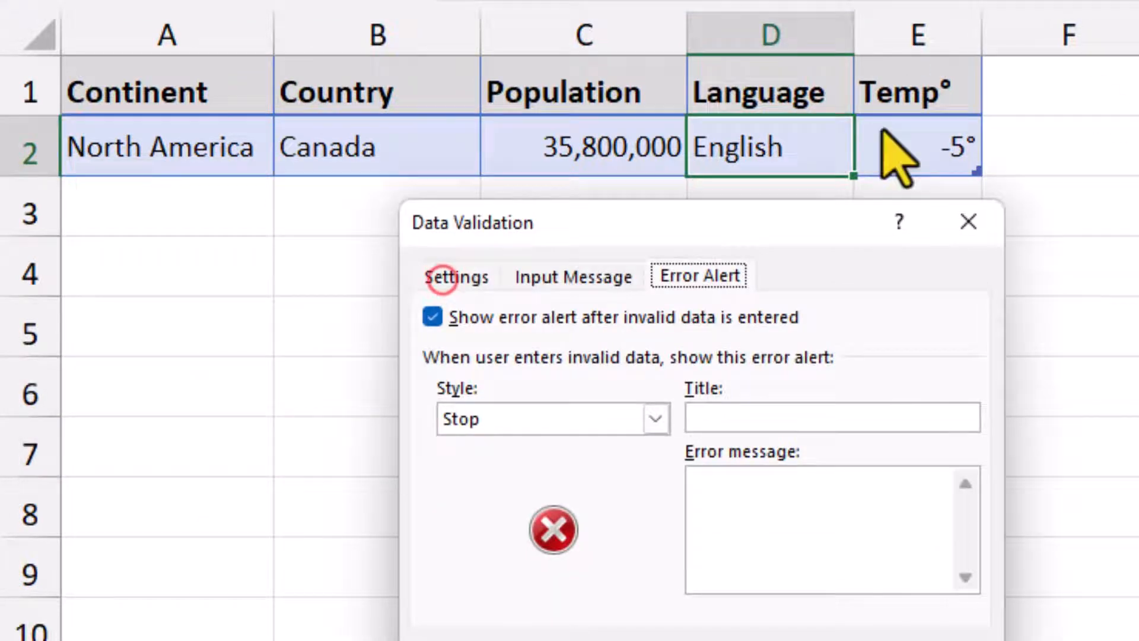
{"action": "left_click", "coordinate": [451, 278]}
{"action": "left_click", "coordinate": [656, 380]}
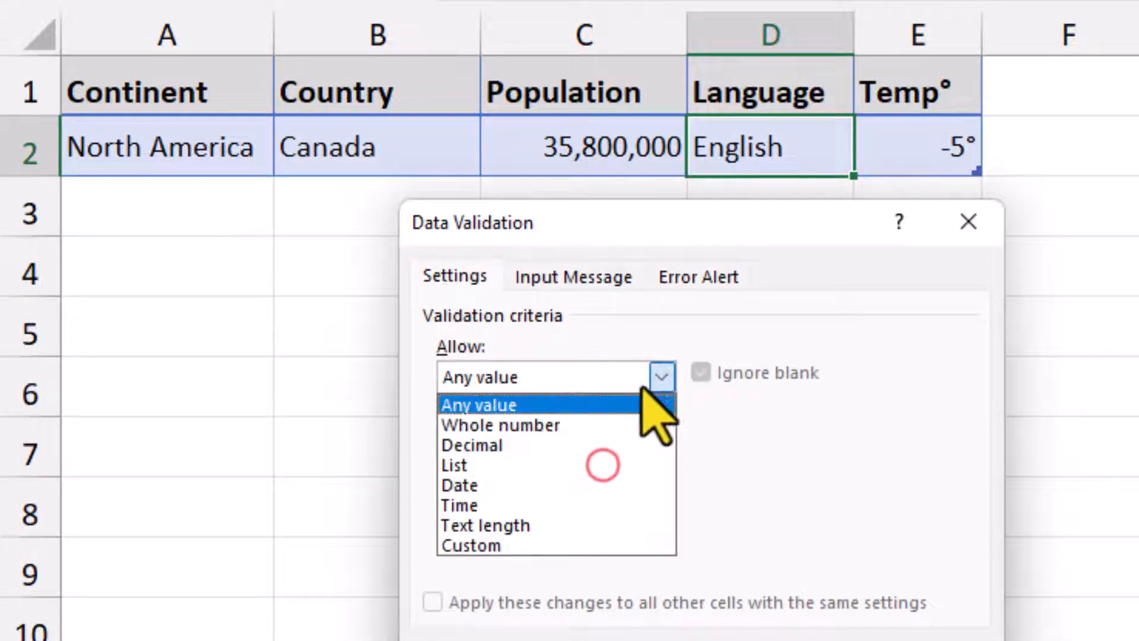
{"action": "left_click", "coordinate": [603, 465]}
{"action": "key", "text": "alt+s"}
{"action": "type", "text": "English, French, Hindi, Span"}
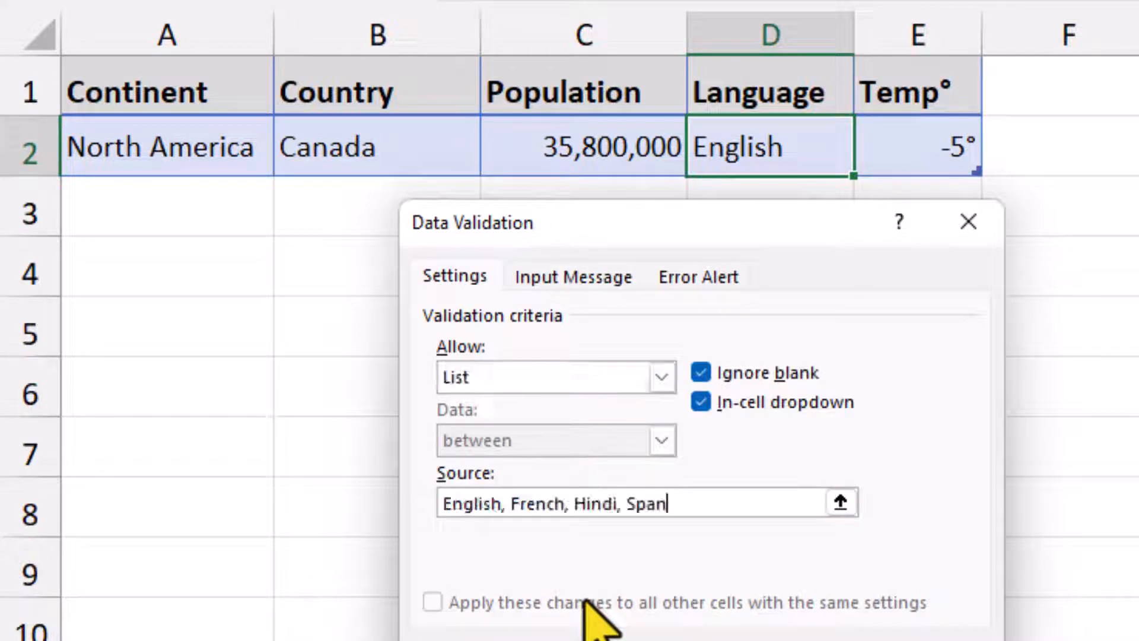
{"action": "type", "text": "ish, Thai"}
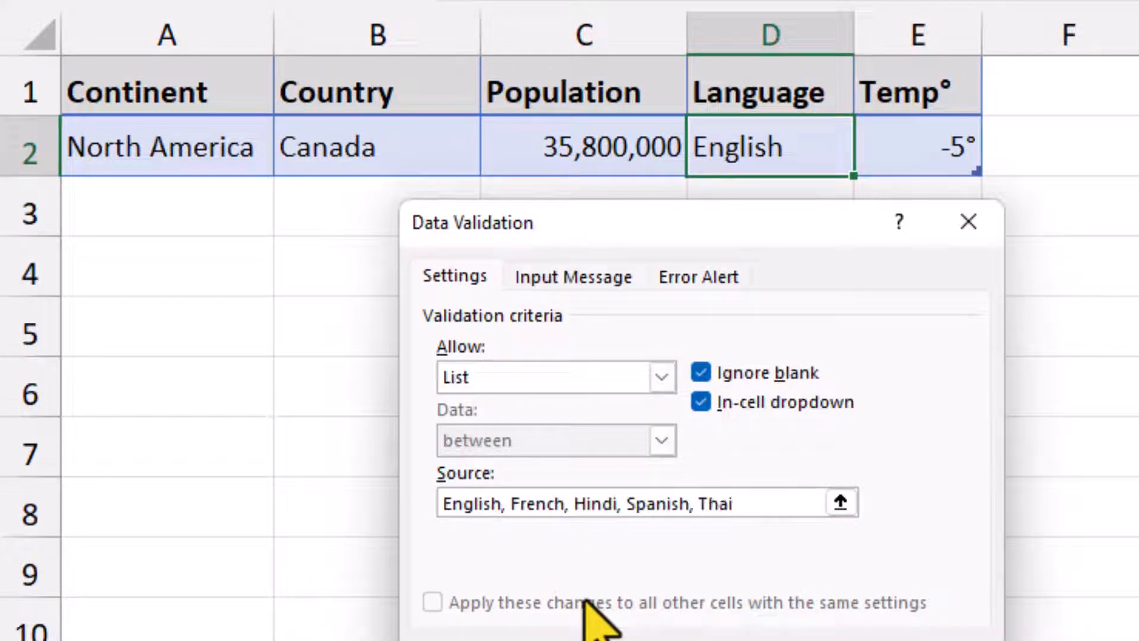
Step: Give D2's validation an error alert titled "These Languages Only" with the message "English, French, Hindi, Spanish, Thai" and apply it
{"action": "left_click", "coordinate": [742, 266]}
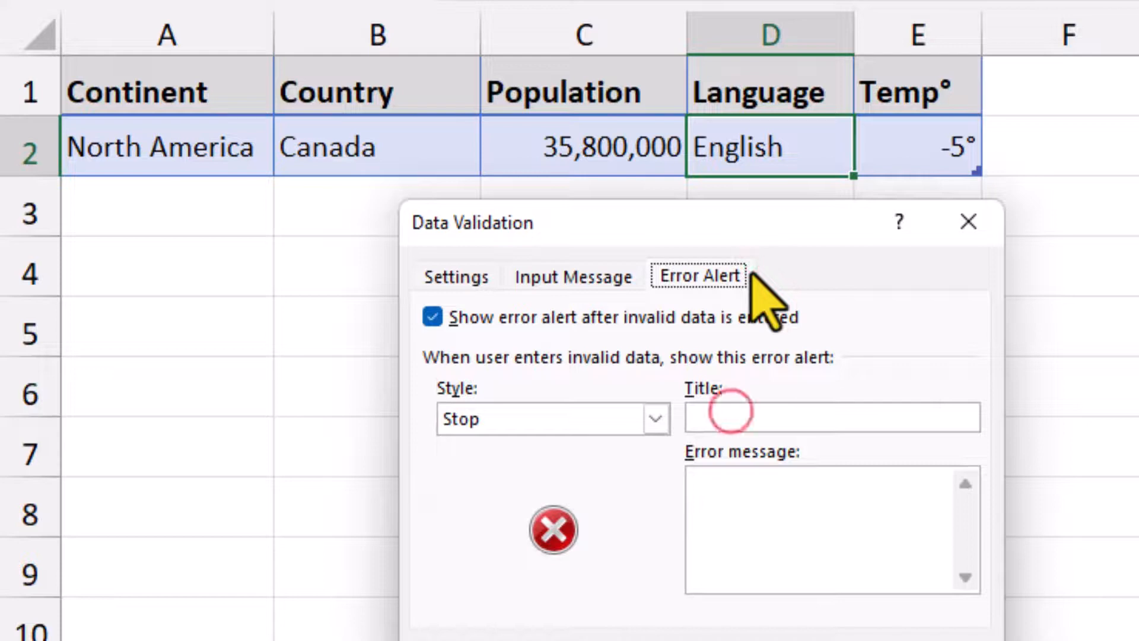
{"action": "left_click", "coordinate": [731, 414]}
{"action": "type", "text": "Thes"}
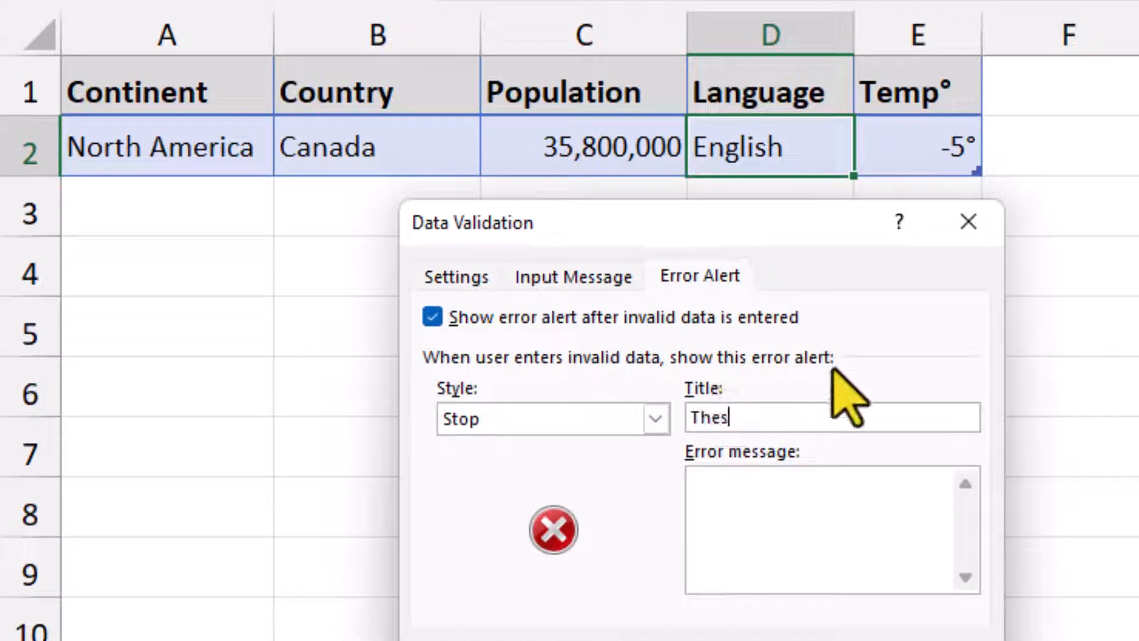
{"action": "type", "text": "e Languages Only"}
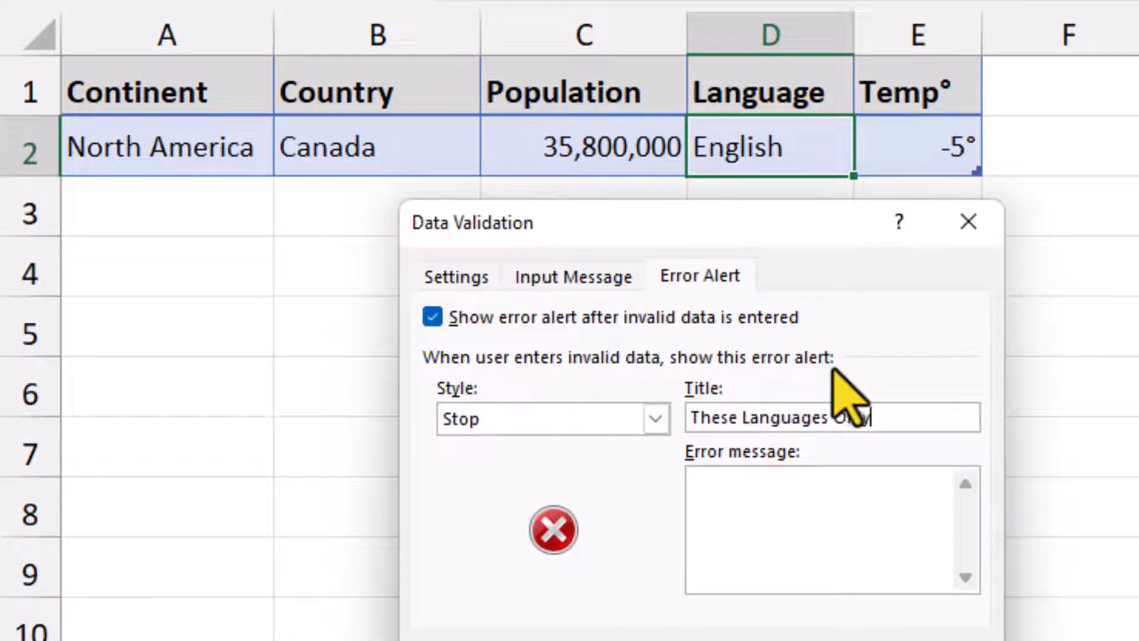
{"action": "left_click", "coordinate": [859, 493]}
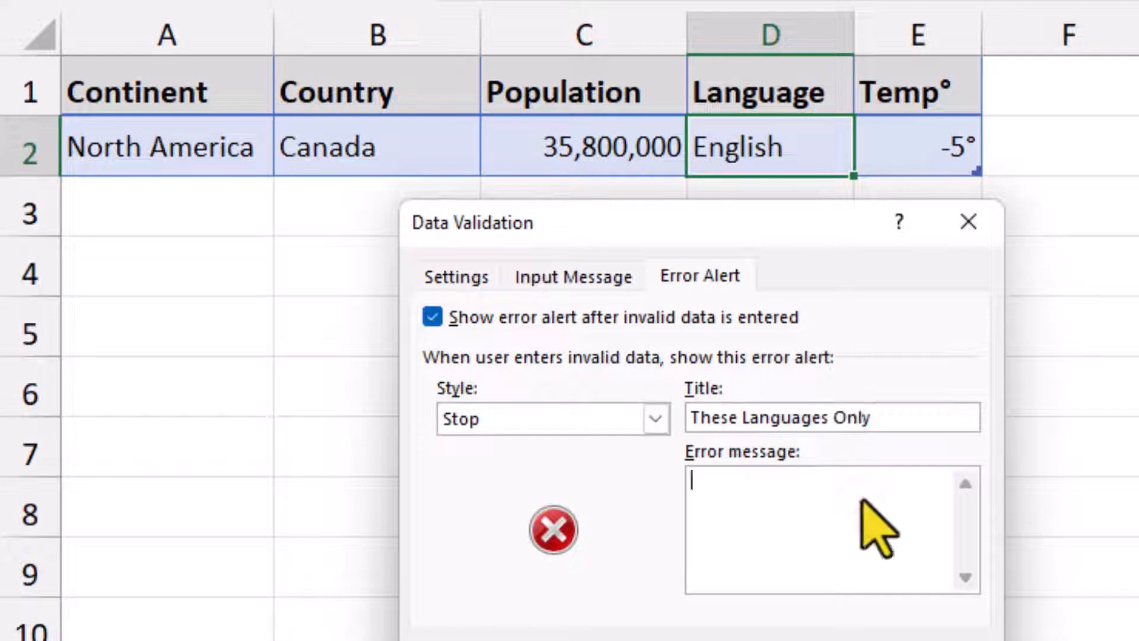
{"action": "type", "text": "English, French, Hindi, Spanish, Thai"}
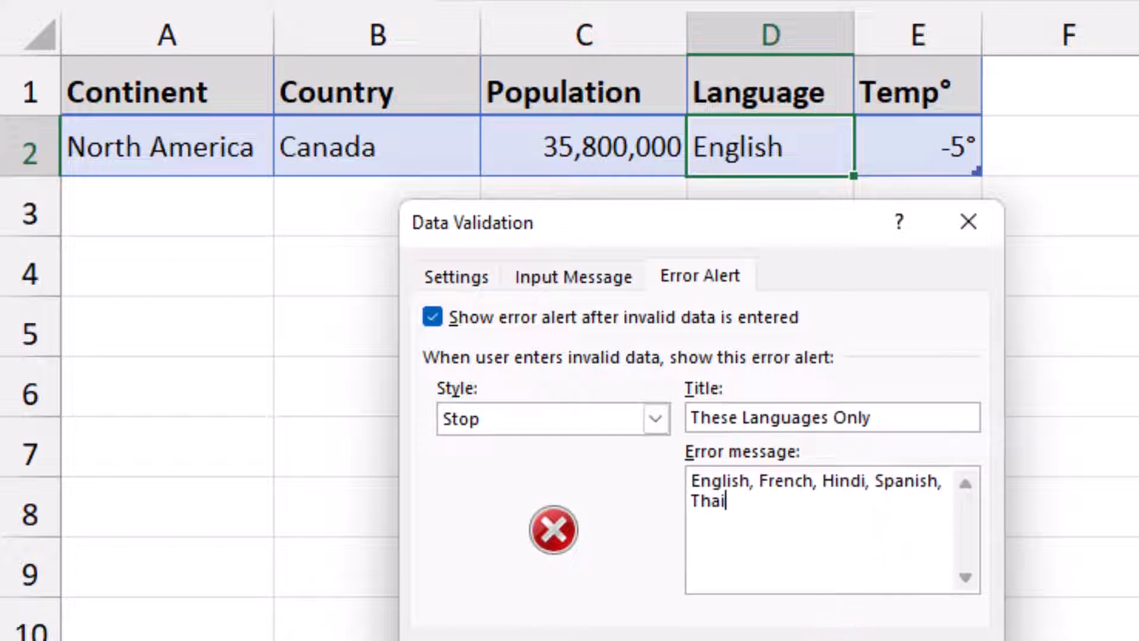
{"action": "left_click", "coordinate": [818, 638]}
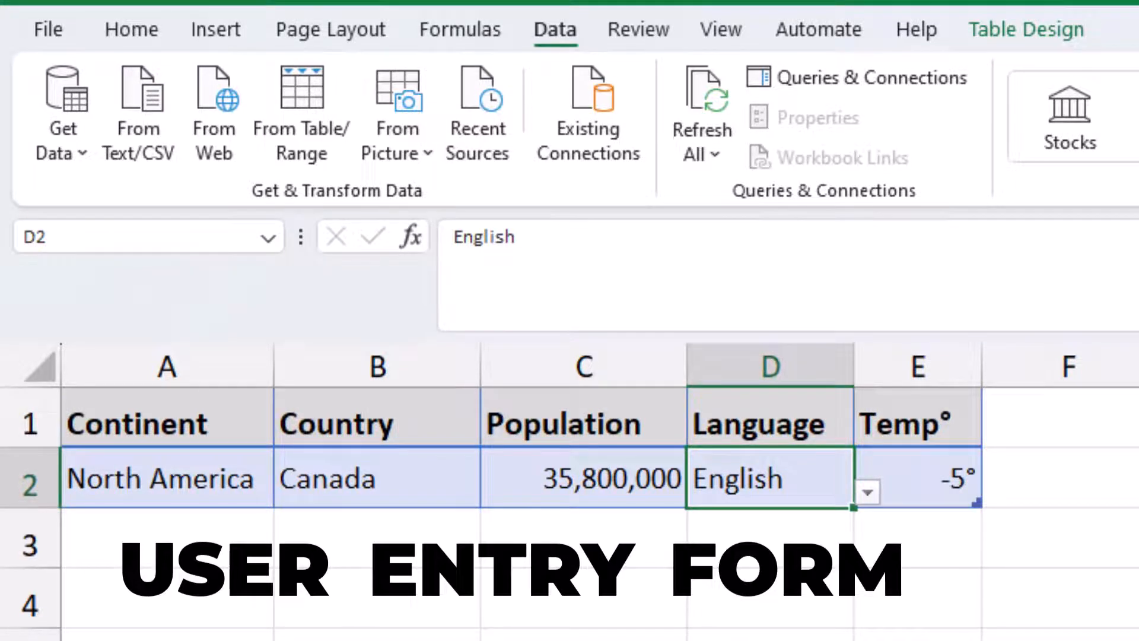
Step: Customize the ribbon to enable the Developer tab and add a new custom group to it
{"action": "right_click", "coordinate": [603, 189]}
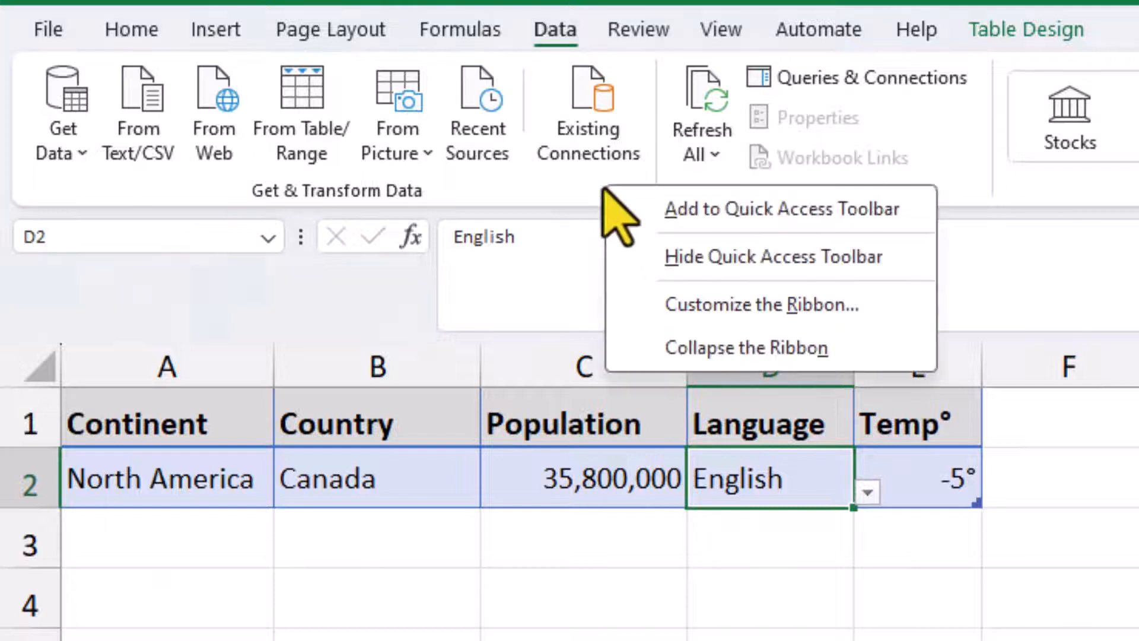
{"action": "left_click", "coordinate": [657, 304]}
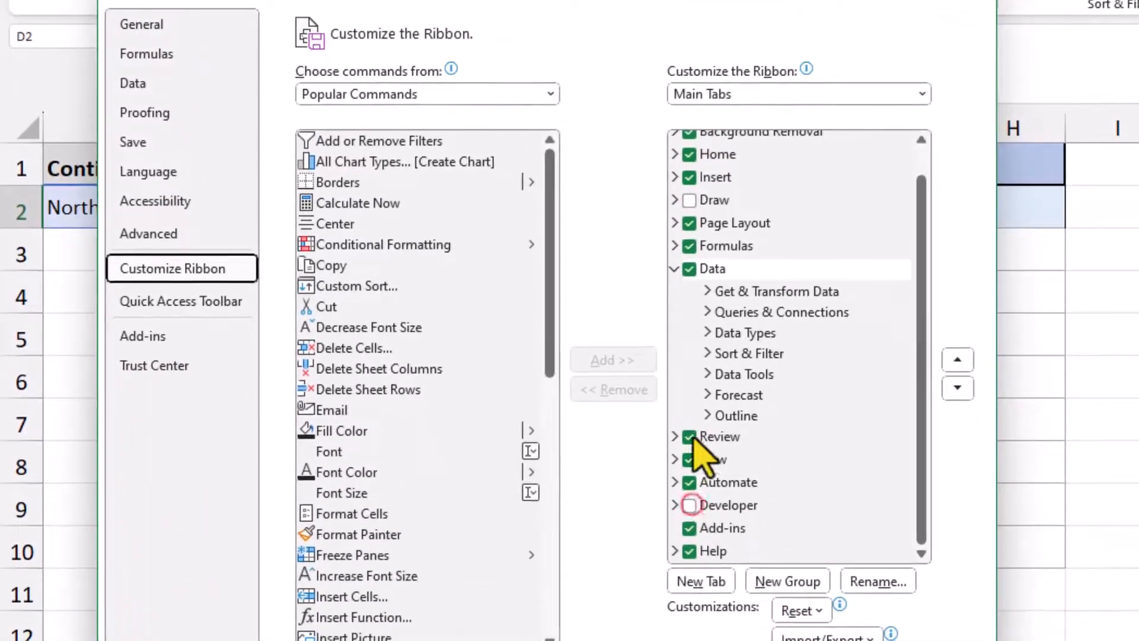
{"action": "left_click", "coordinate": [690, 506]}
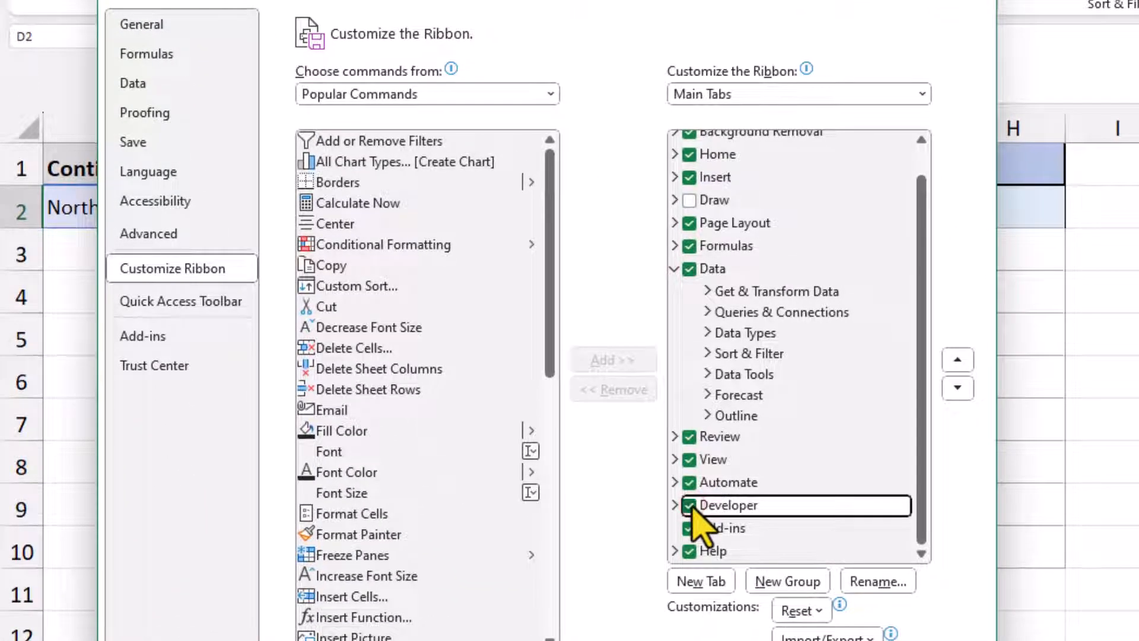
{"action": "left_click", "coordinate": [762, 582]}
{"action": "left_click", "coordinate": [766, 546]}
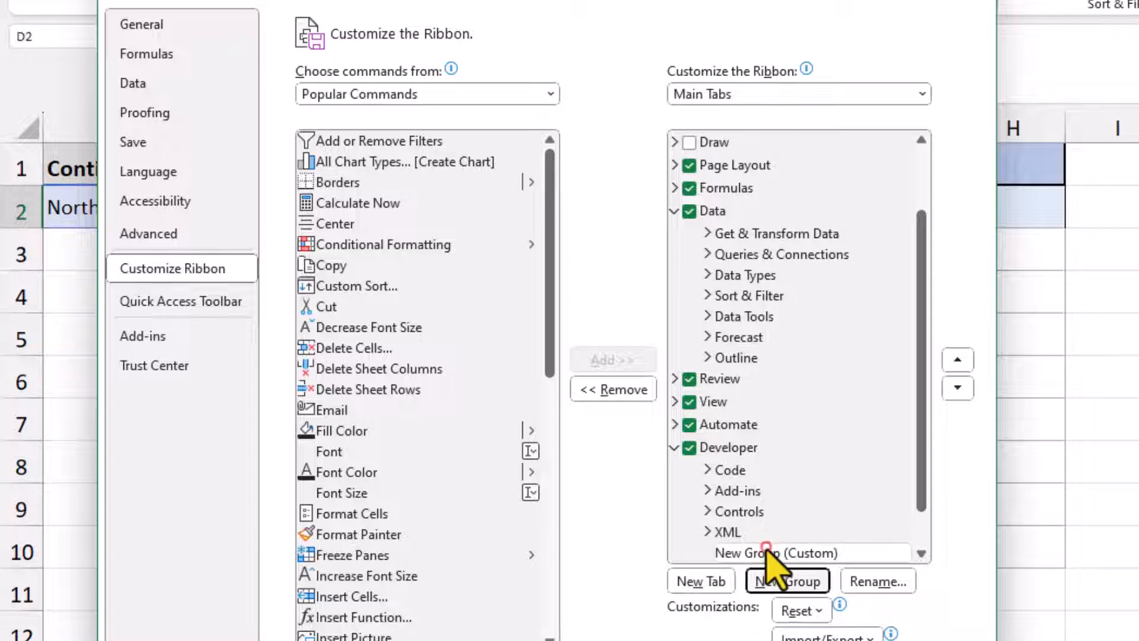
Step: Rename the new custom group Data Entry and give it the four coloured squares symbol
{"action": "left_click", "coordinate": [871, 585]}
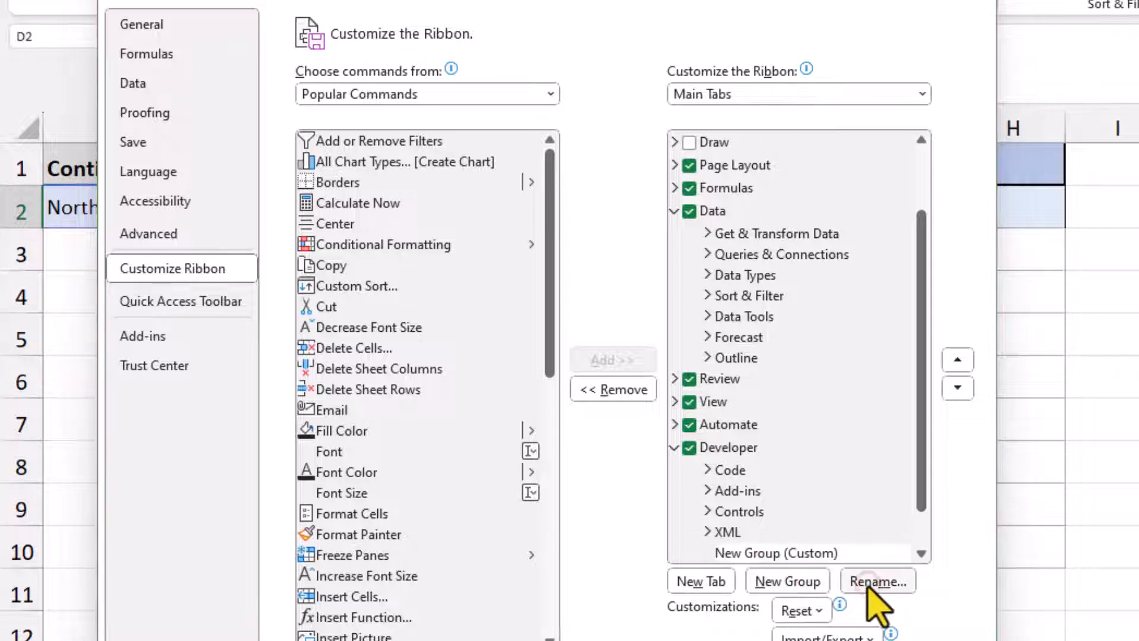
{"action": "type", "text": "Data E"}
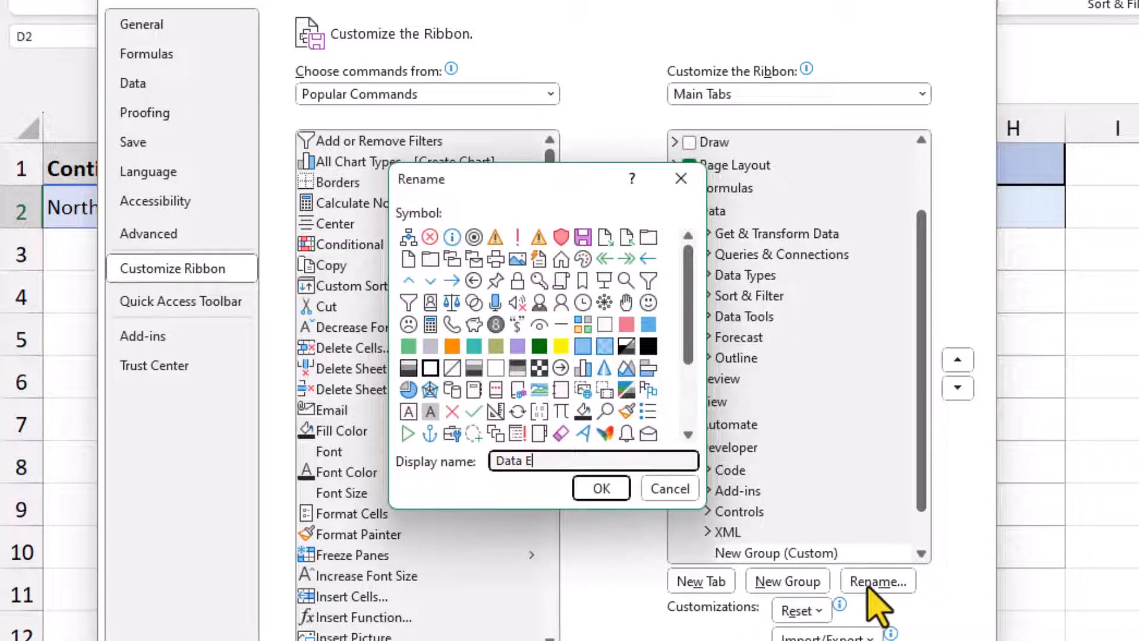
{"action": "type", "text": "ntry"}
{"action": "left_click", "coordinate": [583, 330]}
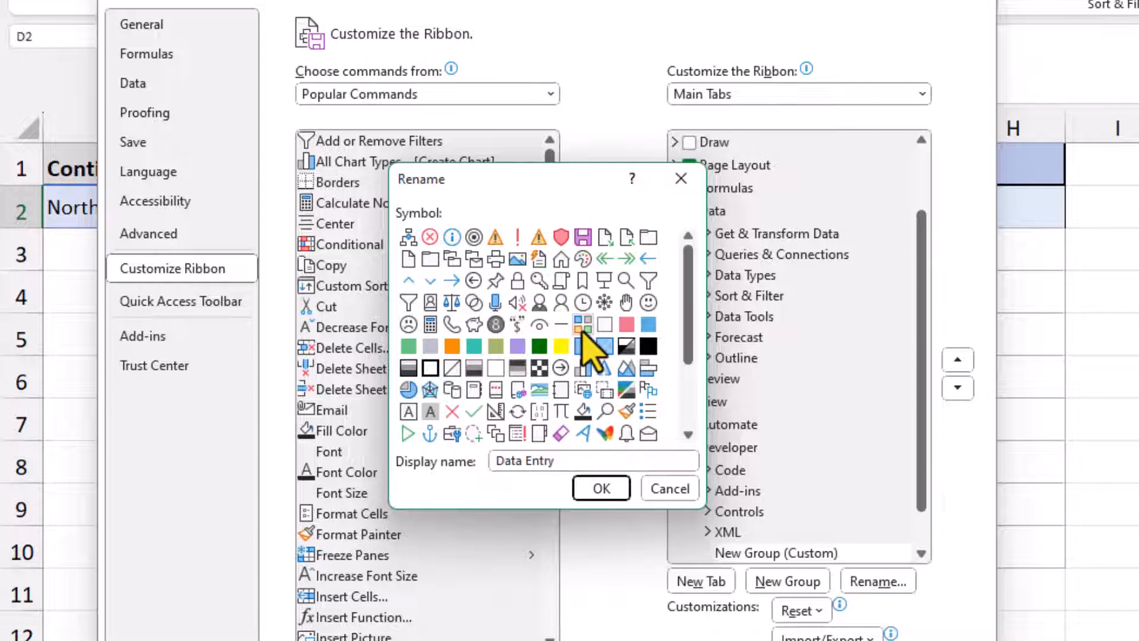
{"action": "left_click", "coordinate": [598, 494]}
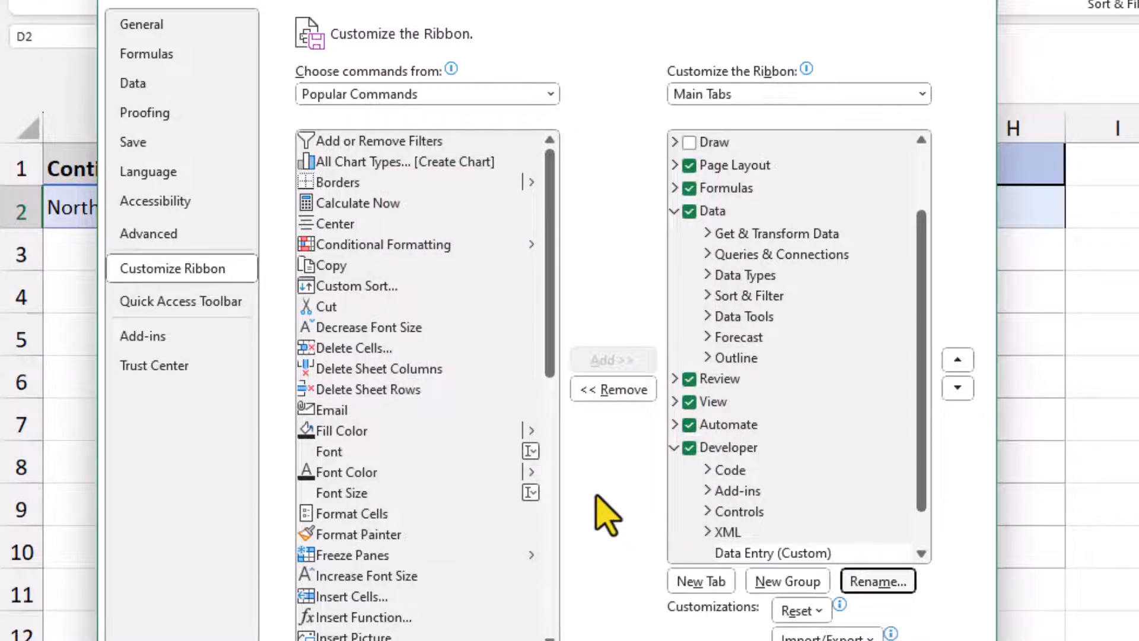
Step: Add the Form command from Commands Not in the Ribbon to the Data Entry group and apply the ribbon customization
{"action": "left_click", "coordinate": [550, 94]}
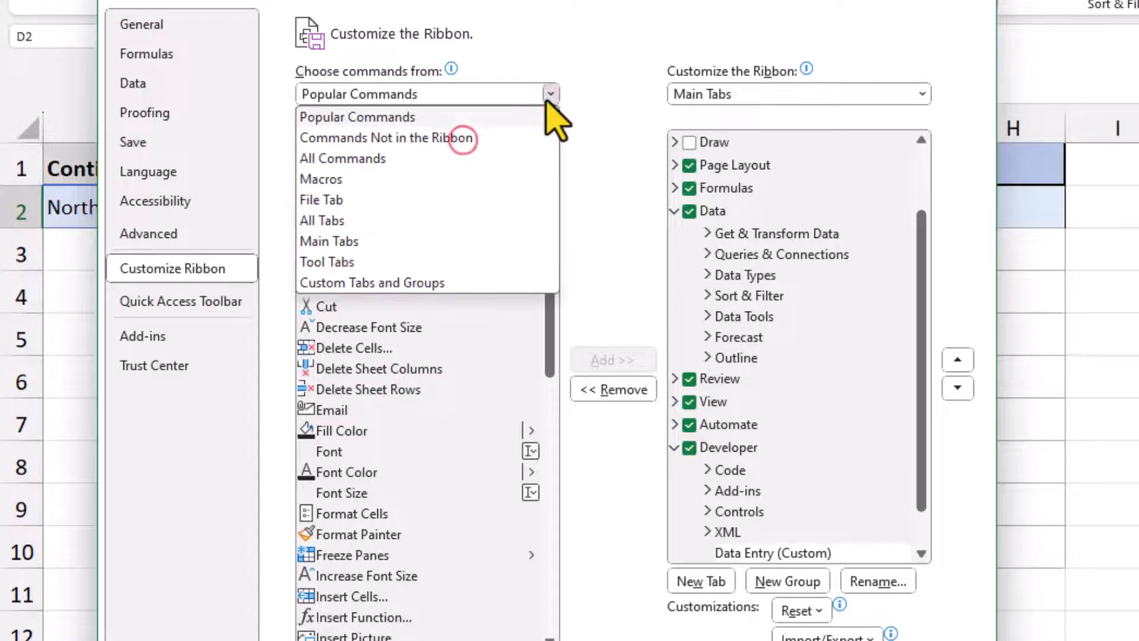
{"action": "left_click", "coordinate": [472, 138]}
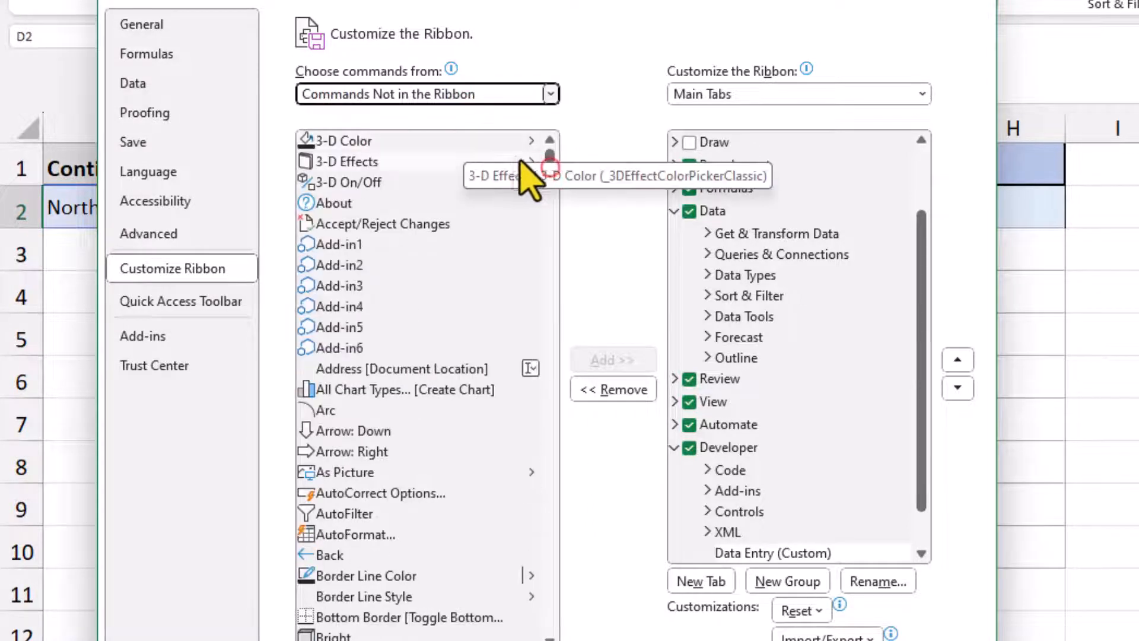
{"action": "left_click_drag", "start_coordinate": [550, 159], "coordinate": [552, 292]}
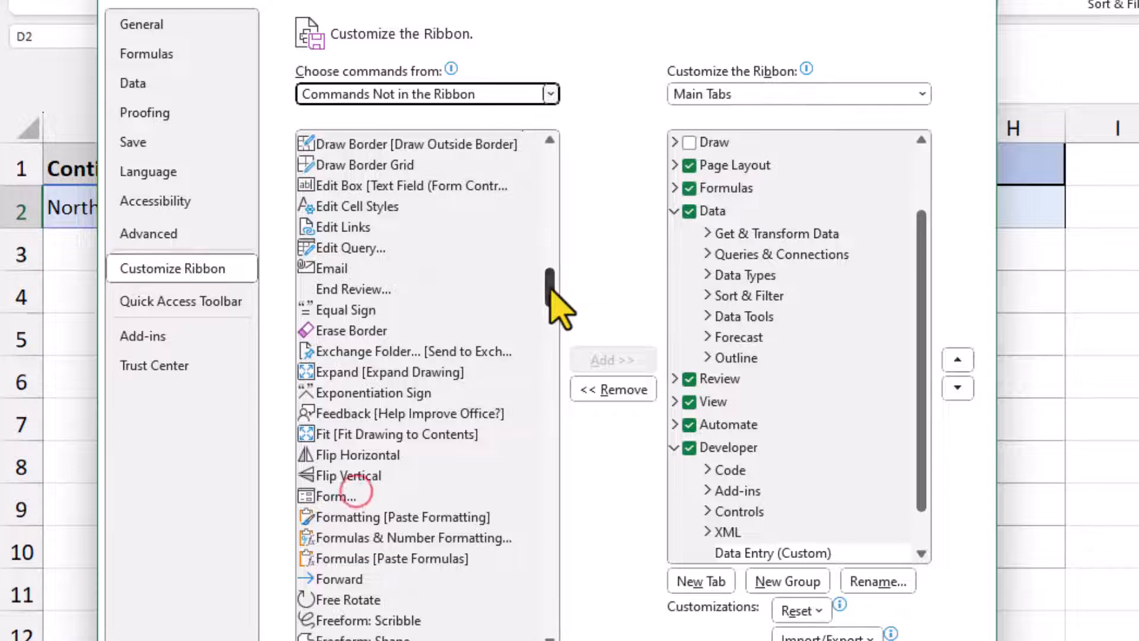
{"action": "left_click", "coordinate": [336, 496]}
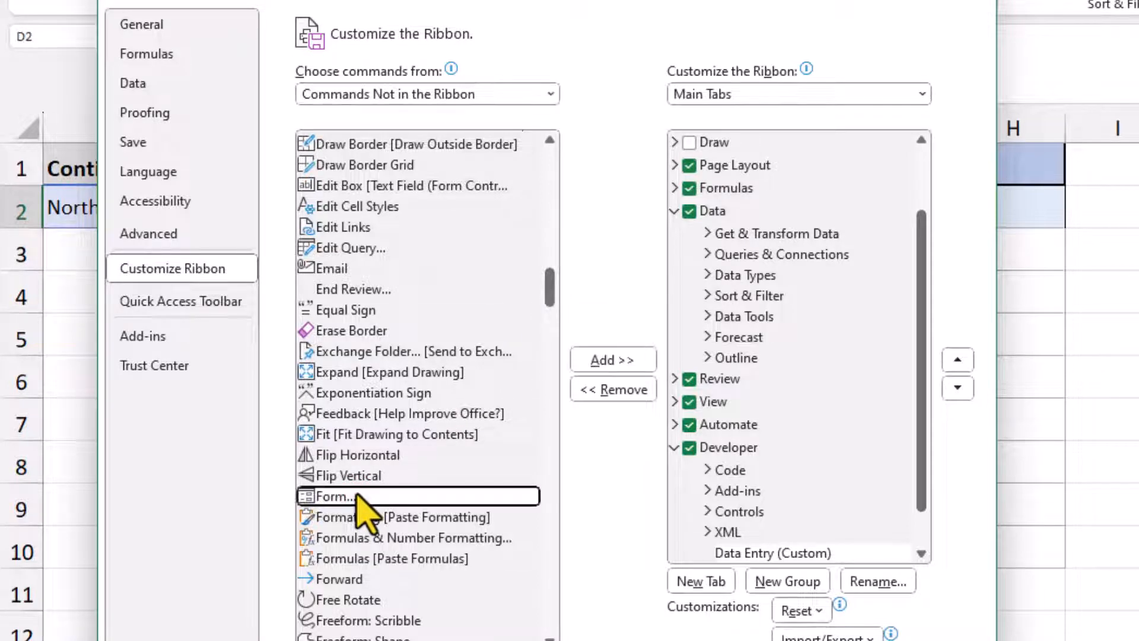
{"action": "left_click", "coordinate": [639, 361]}
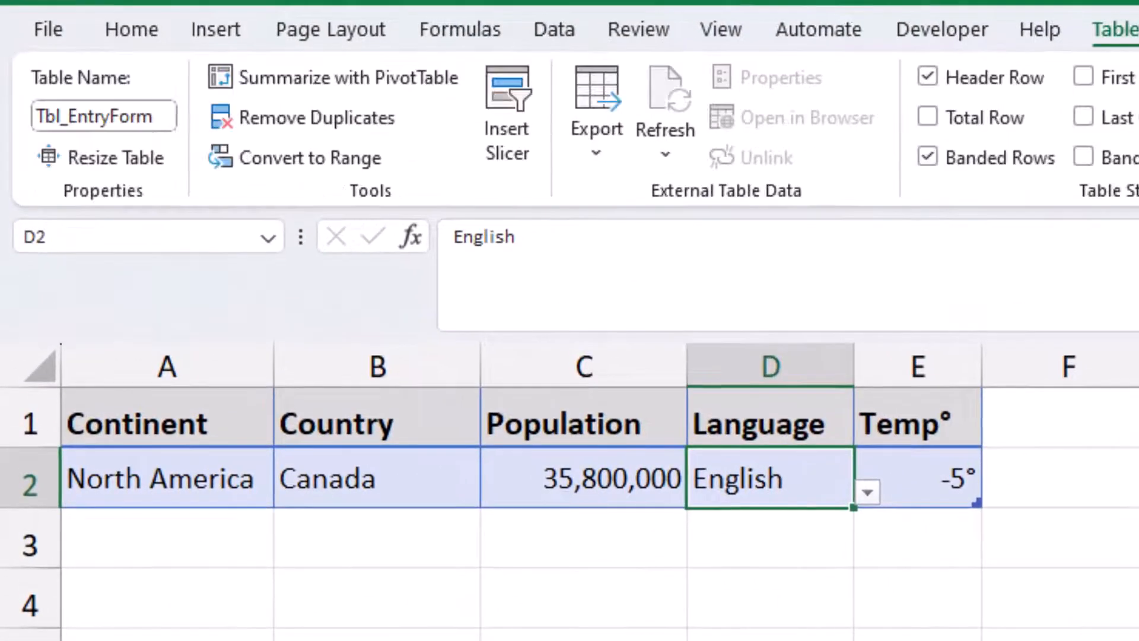
Step: Add a new record through the data entry form: Europe, England, 68000000, English, temperature 8
{"action": "left_click", "coordinate": [937, 27]}
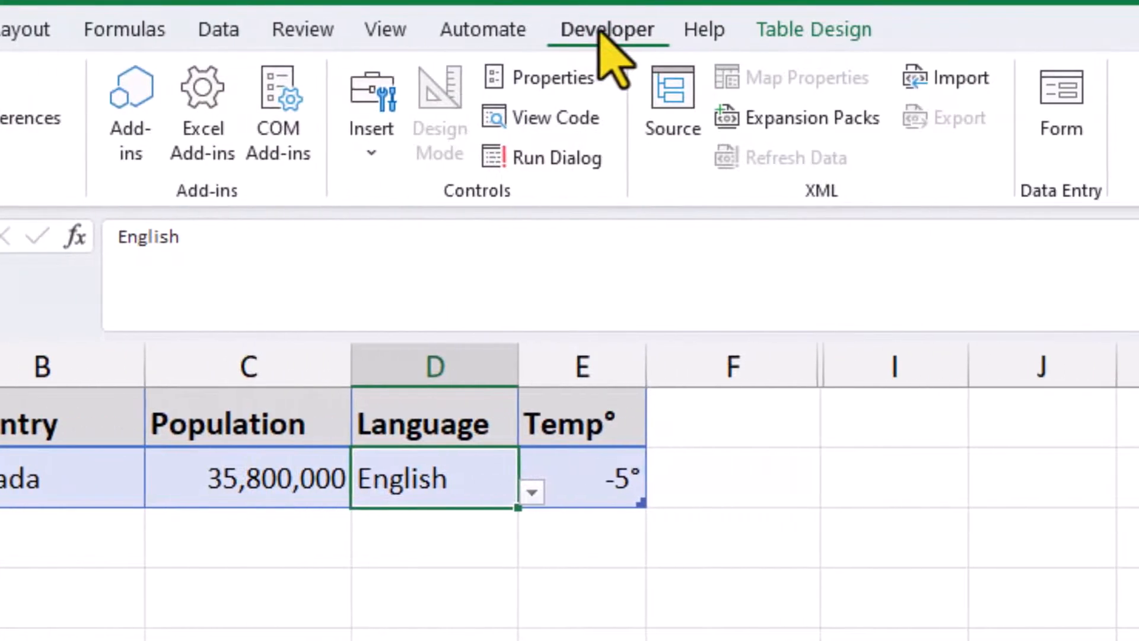
{"action": "left_click", "coordinate": [1071, 100]}
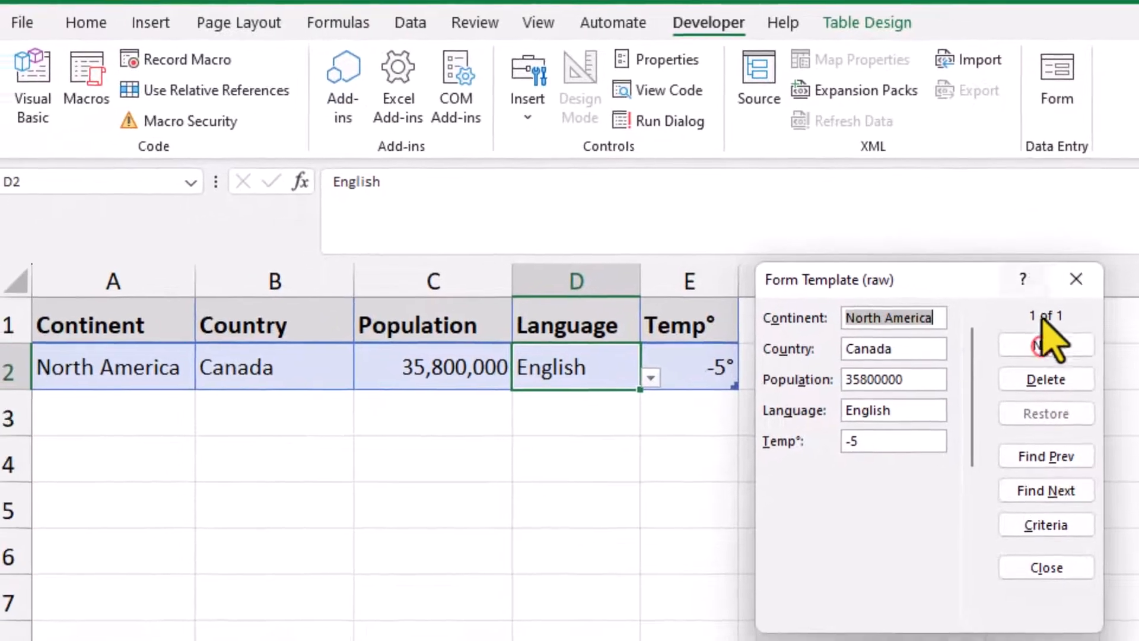
{"action": "left_click", "coordinate": [1045, 344]}
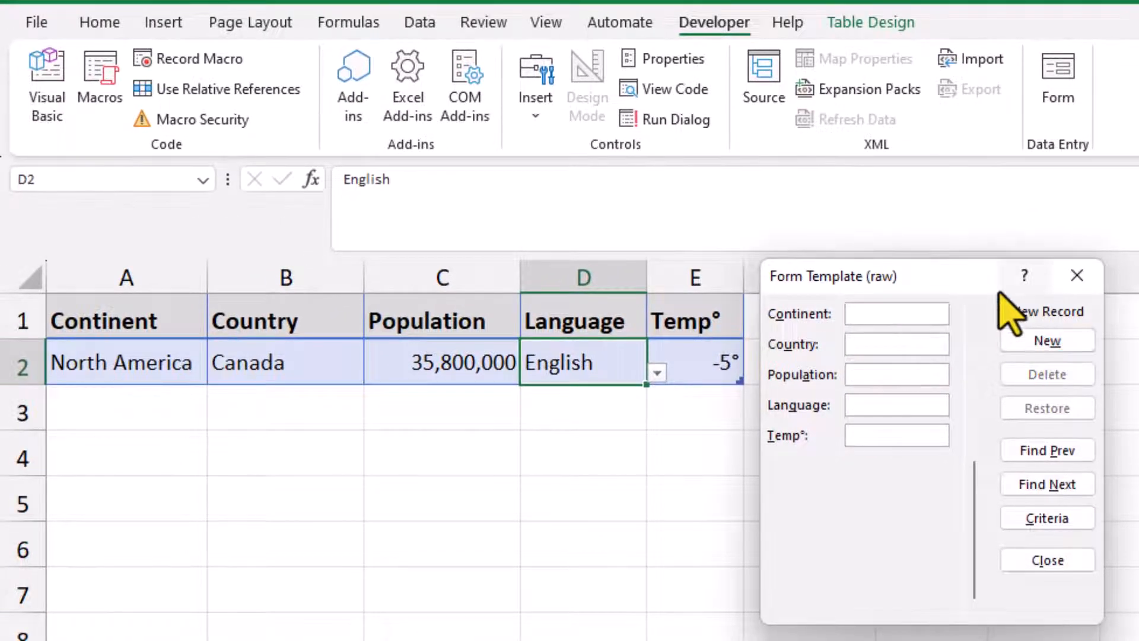
{"action": "type", "text": "EuE"}
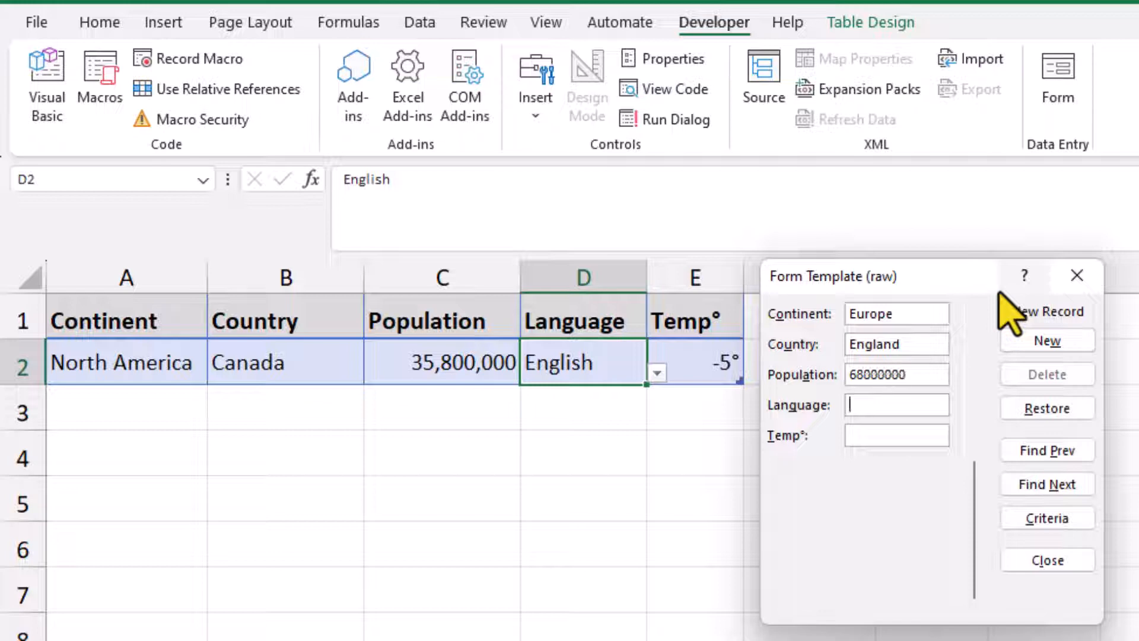
{"action": "key", "text": "Return"}
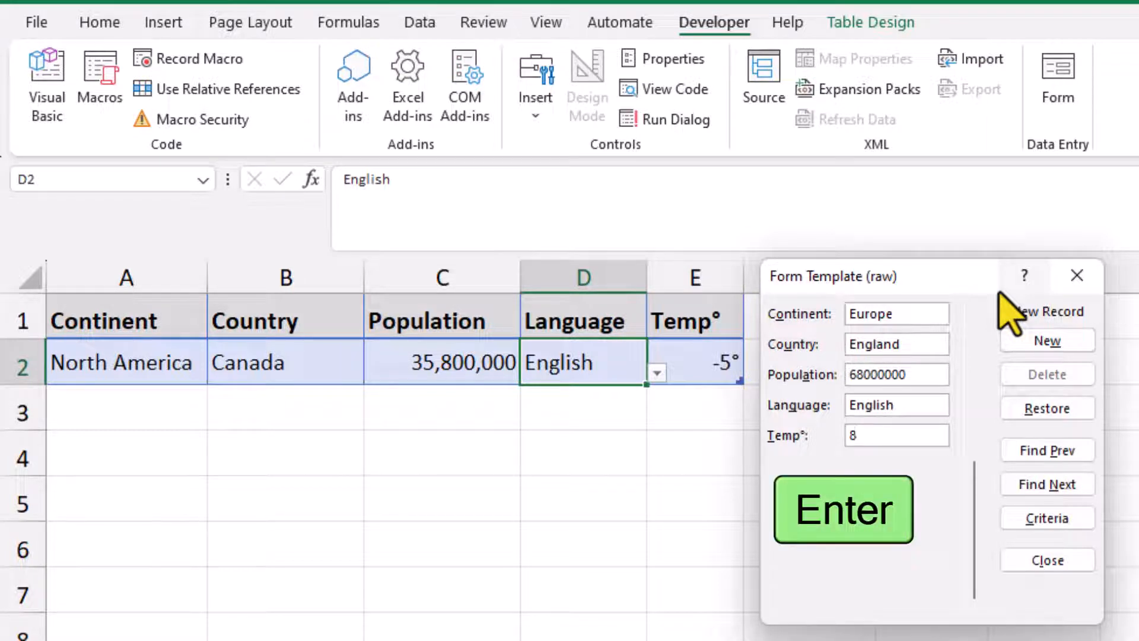
{"action": "key", "text": "Return"}
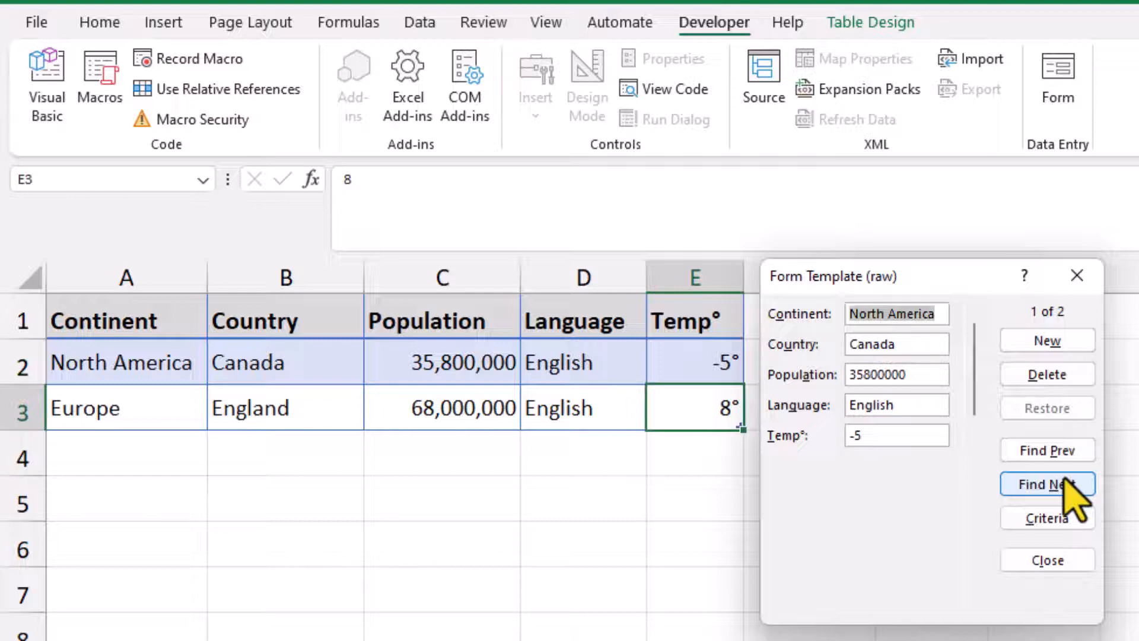
Step: Set the England record's temperature to 9 through the data entry form, then close the form
{"action": "left_click", "coordinate": [1065, 483]}
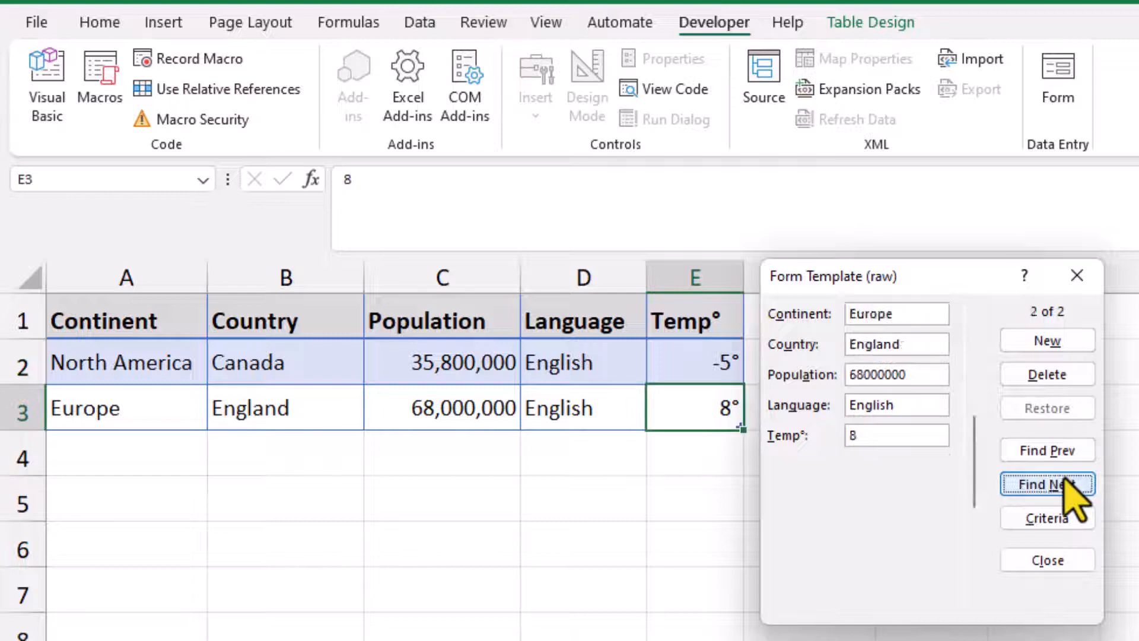
{"action": "double_click", "coordinate": [931, 437]}
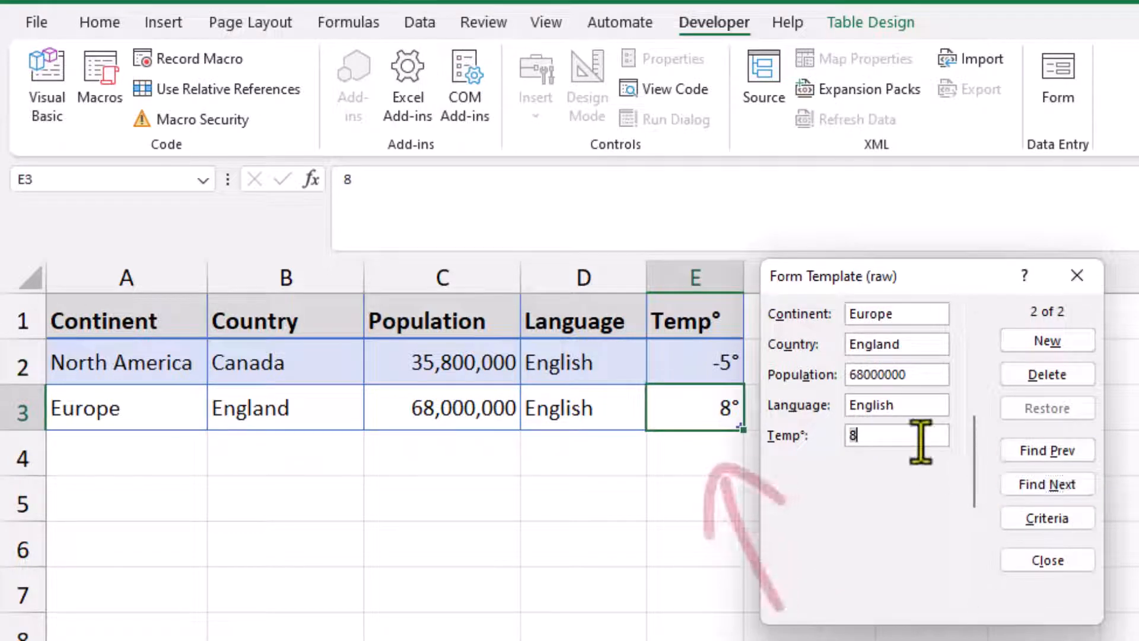
{"action": "type", "text": "9"}
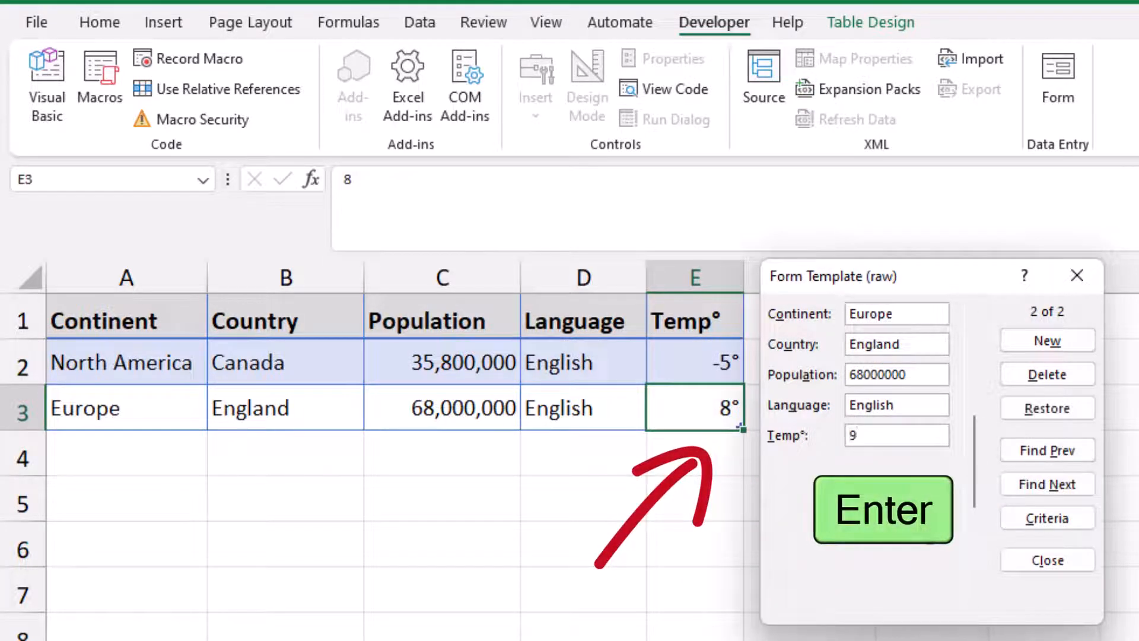
{"action": "key", "text": "Return"}
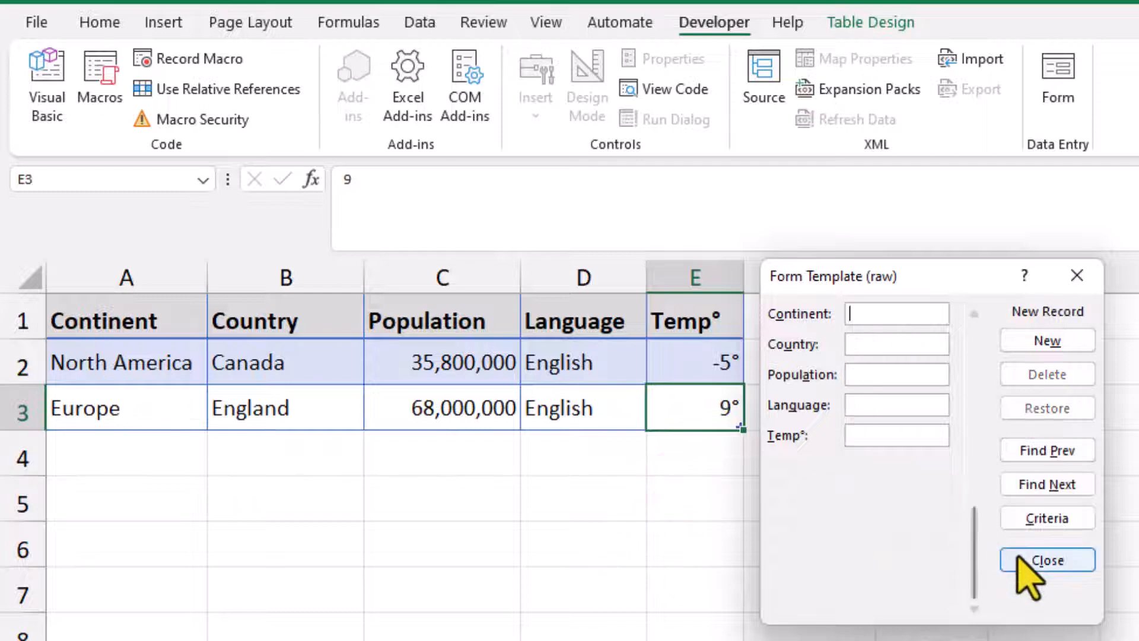
{"action": "left_click", "coordinate": [1028, 579]}
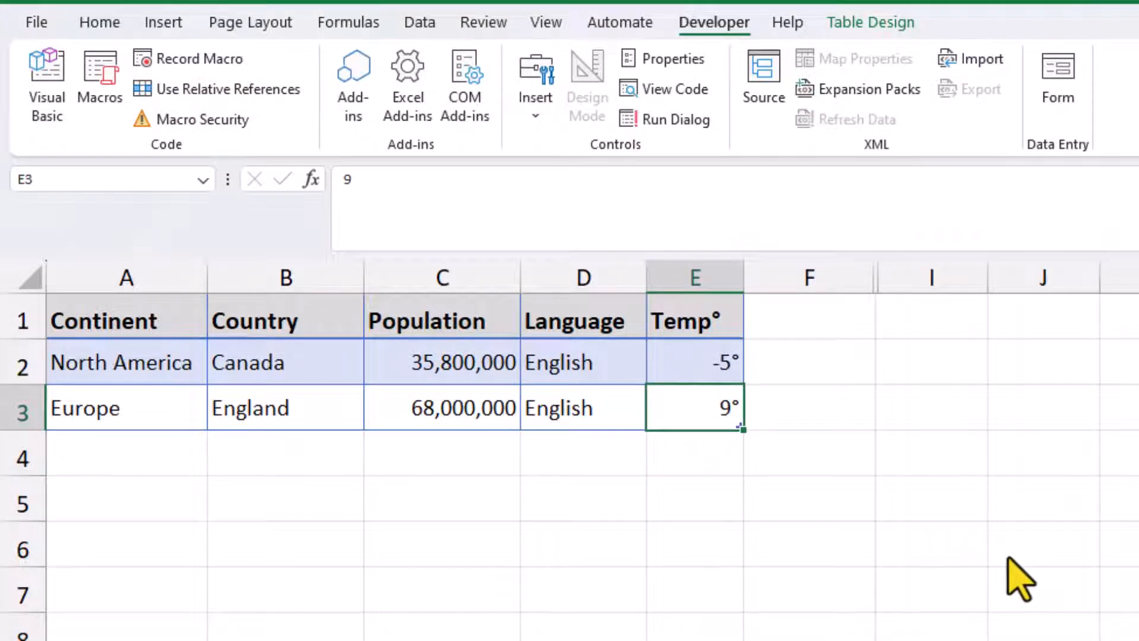
Step: Try to open the data entry form with empty cell E4 below the table selected
{"action": "left_click", "coordinate": [676, 460]}
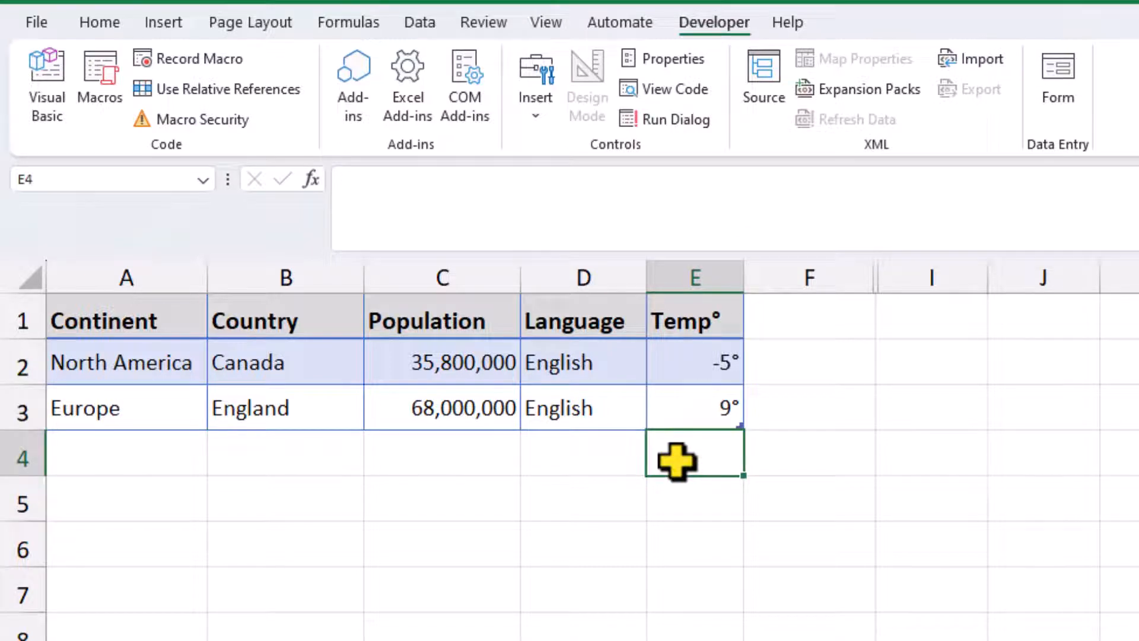
{"action": "left_click", "coordinate": [1053, 73]}
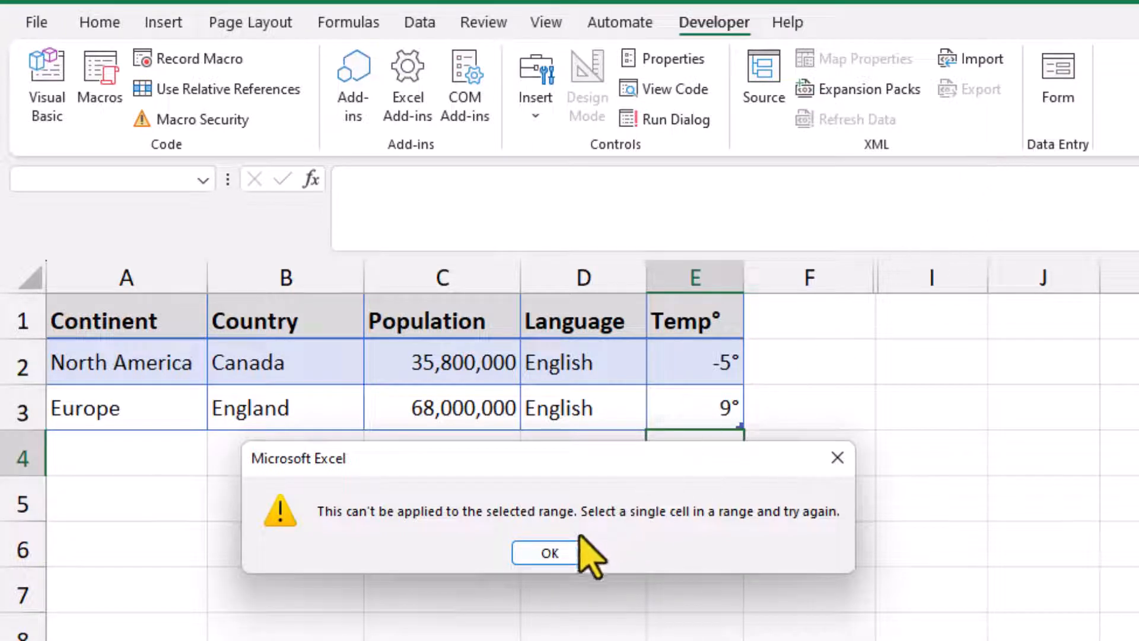
{"action": "left_click", "coordinate": [554, 551]}
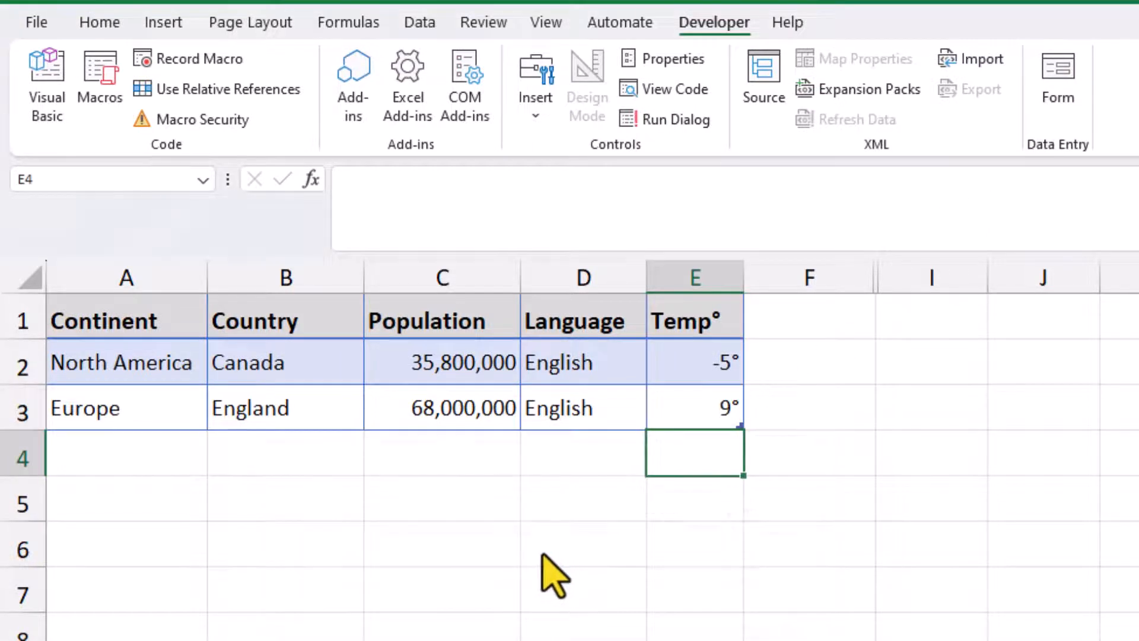
Step: Open the data entry form from a cell inside the table and delete the England record
{"action": "left_click", "coordinate": [607, 405]}
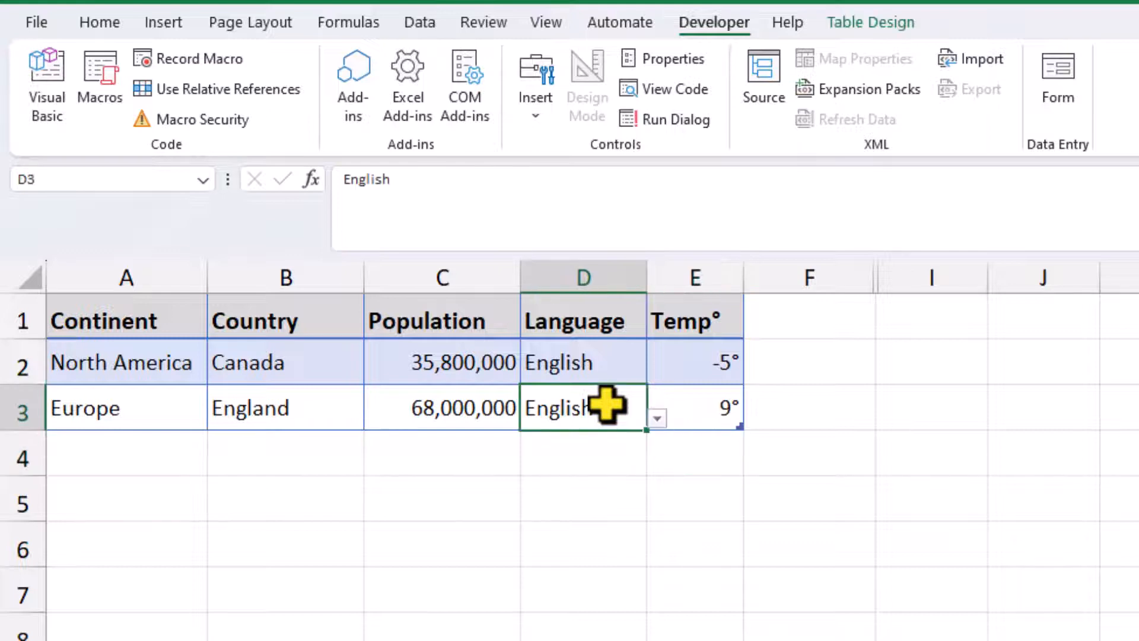
{"action": "left_click", "coordinate": [1058, 70]}
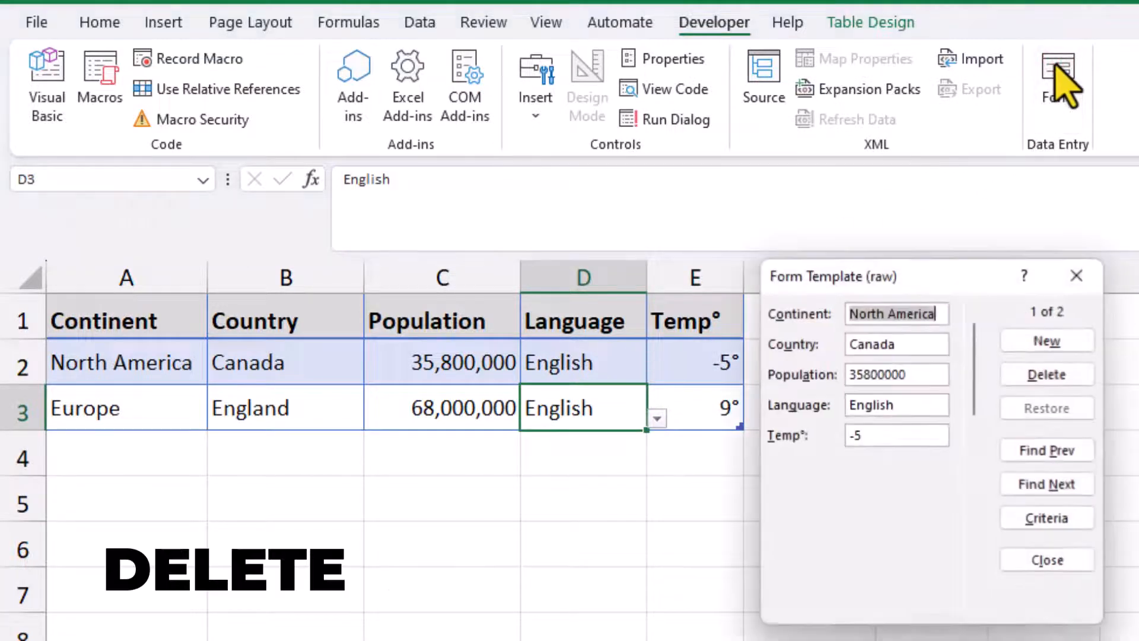
{"action": "left_click", "coordinate": [1030, 486]}
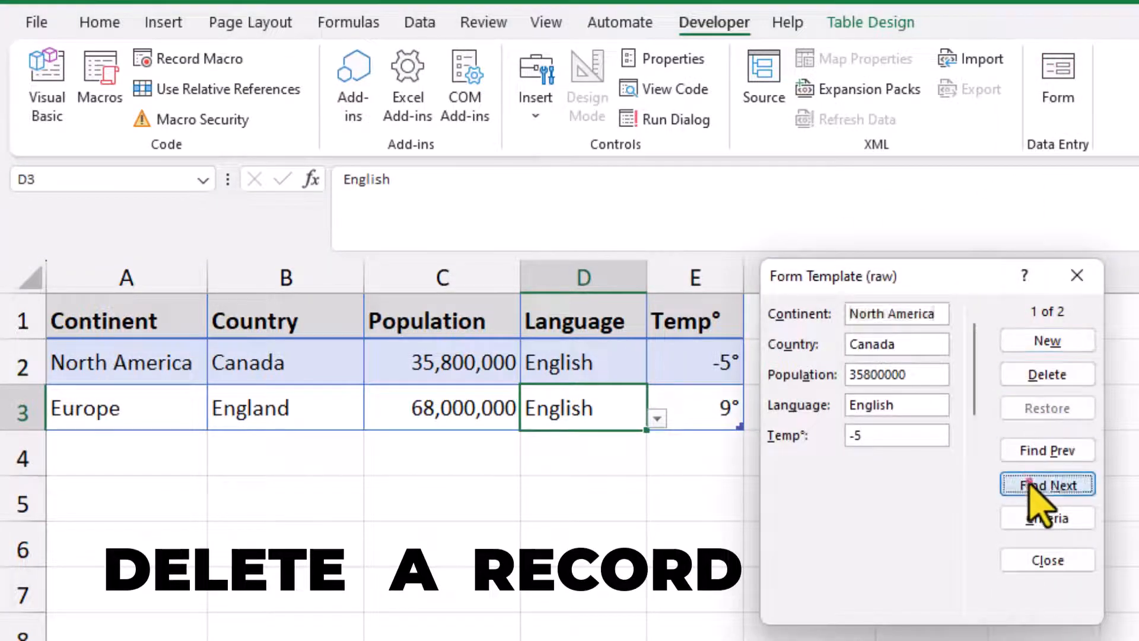
{"action": "left_click", "coordinate": [1030, 484]}
{"action": "left_click", "coordinate": [1033, 375]}
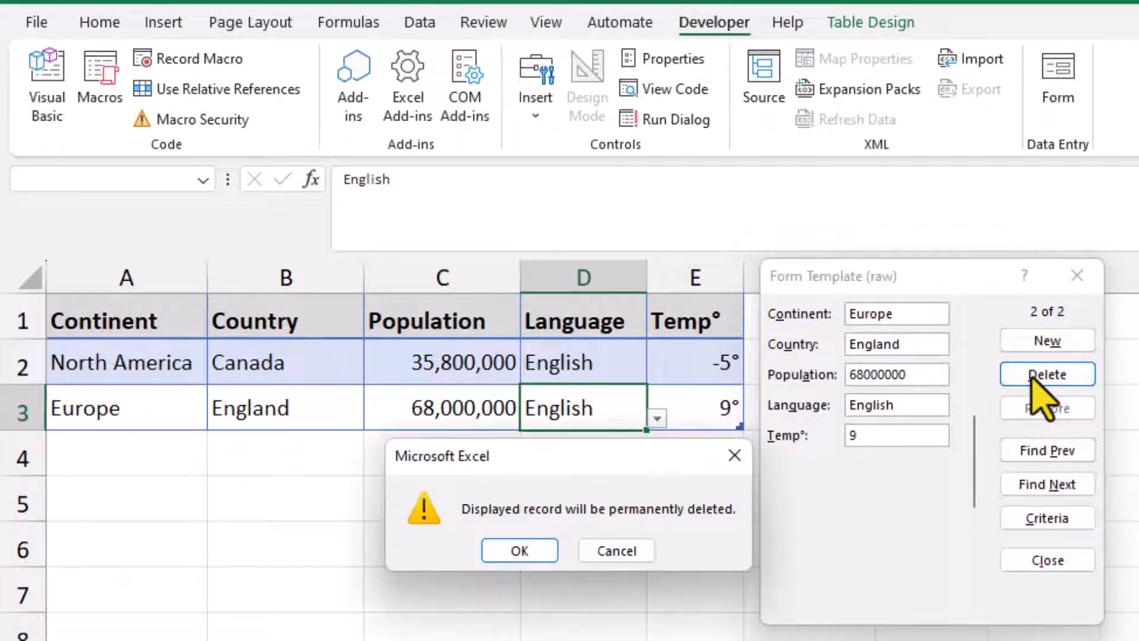
{"action": "left_click", "coordinate": [530, 550]}
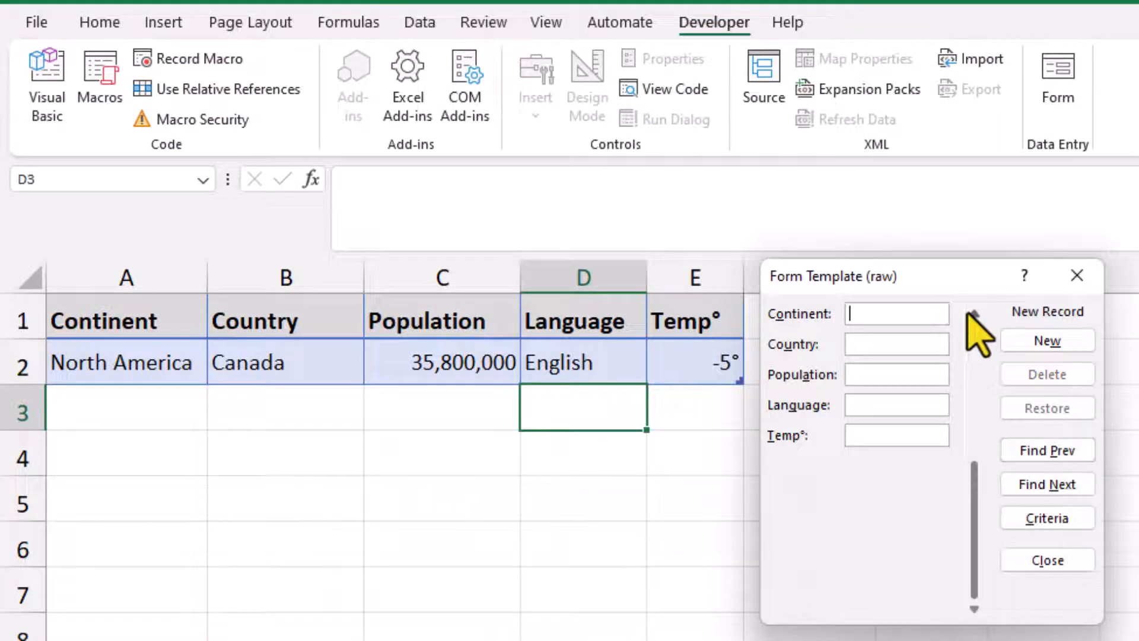
Step: Try Asian as the continent of a new form record and correct the entry to Asia
{"action": "type", "text": "Asian"}
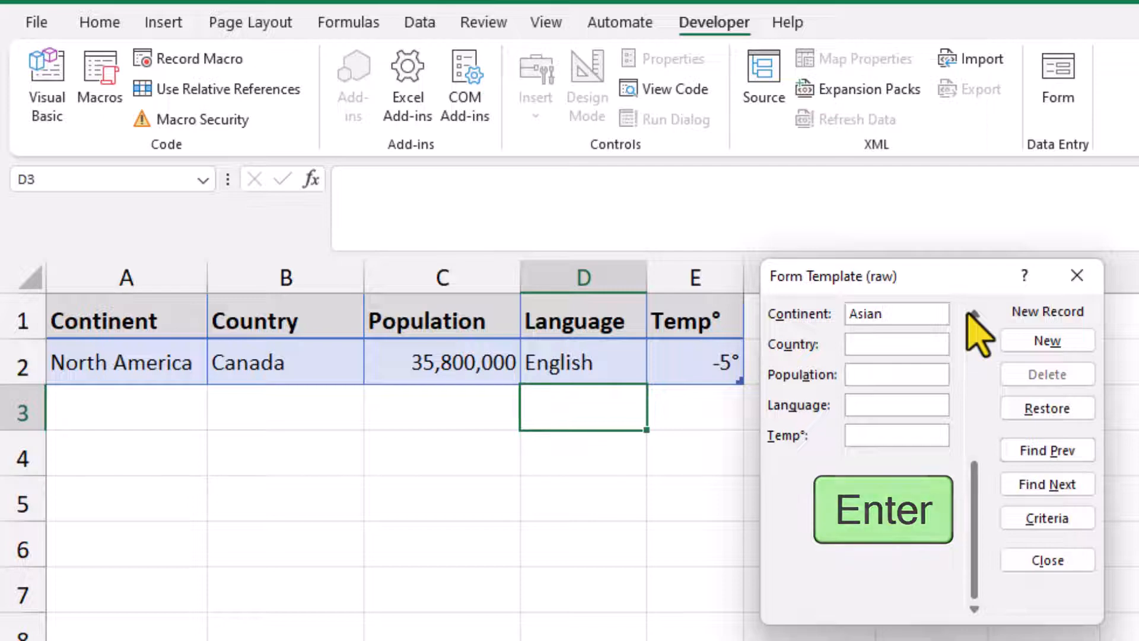
{"action": "key", "text": "Return"}
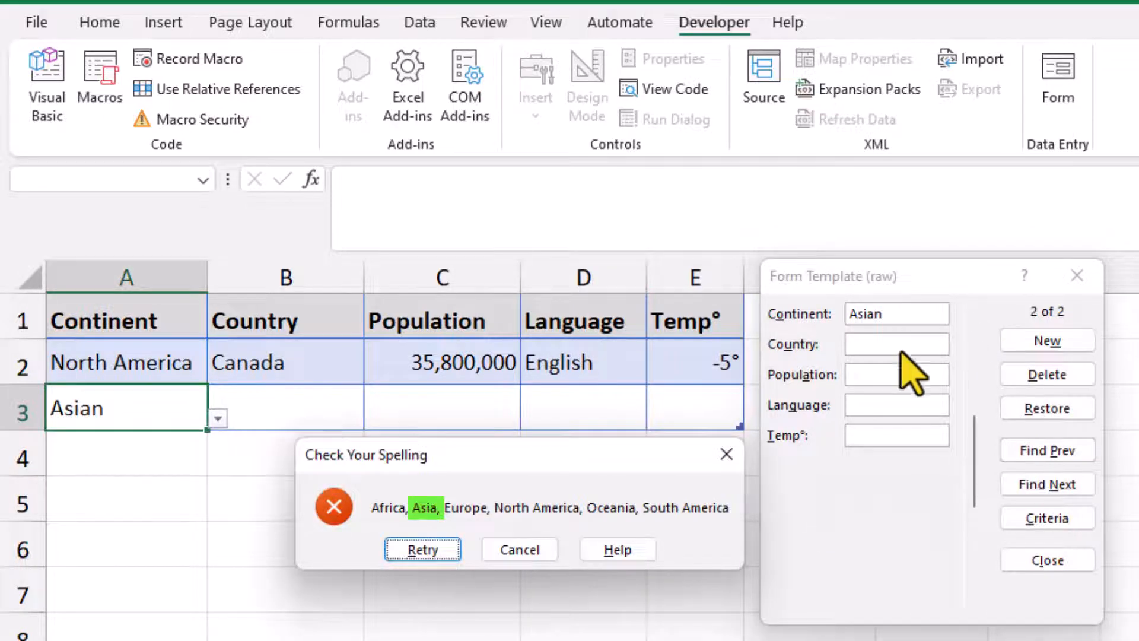
{"action": "left_click", "coordinate": [451, 551]}
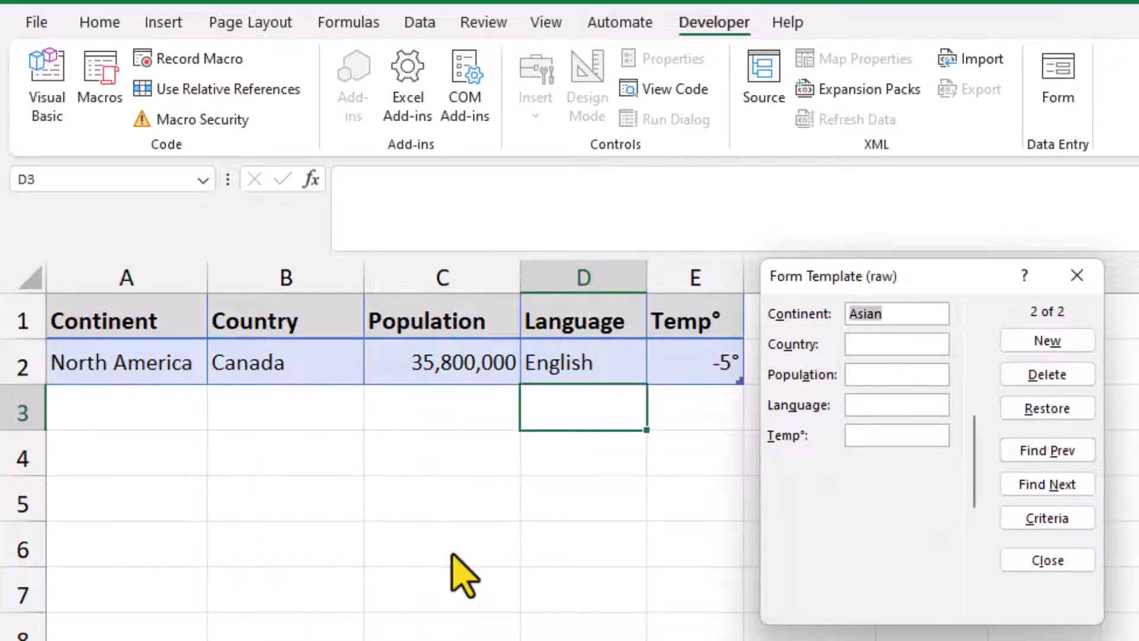
{"action": "left_click", "coordinate": [917, 313]}
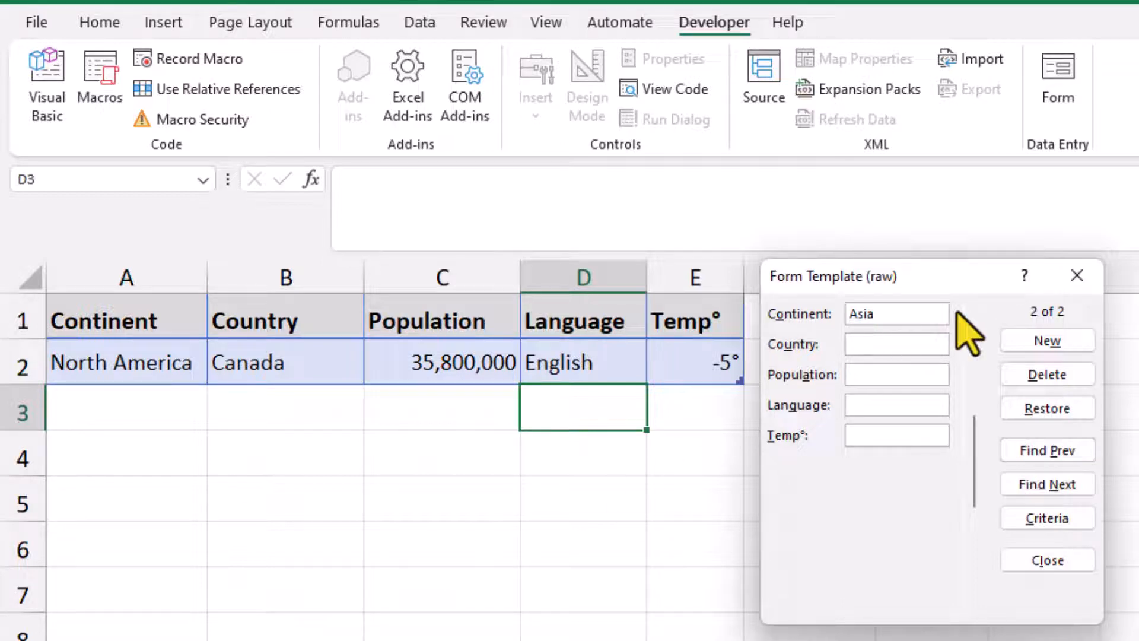
Step: Try Hind as the Asia record's language, correct it to Hindi and save the record
{"action": "left_click", "coordinate": [877, 403]}
{"action": "type", "text": "H"}
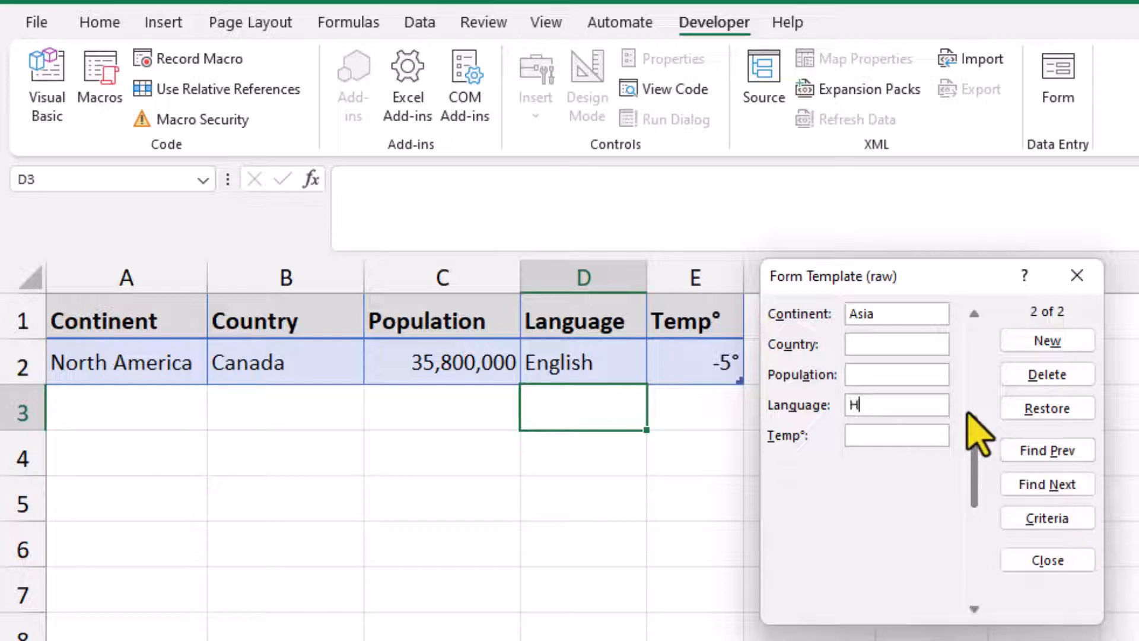
{"action": "type", "text": "ind"}
{"action": "key", "text": "Return"}
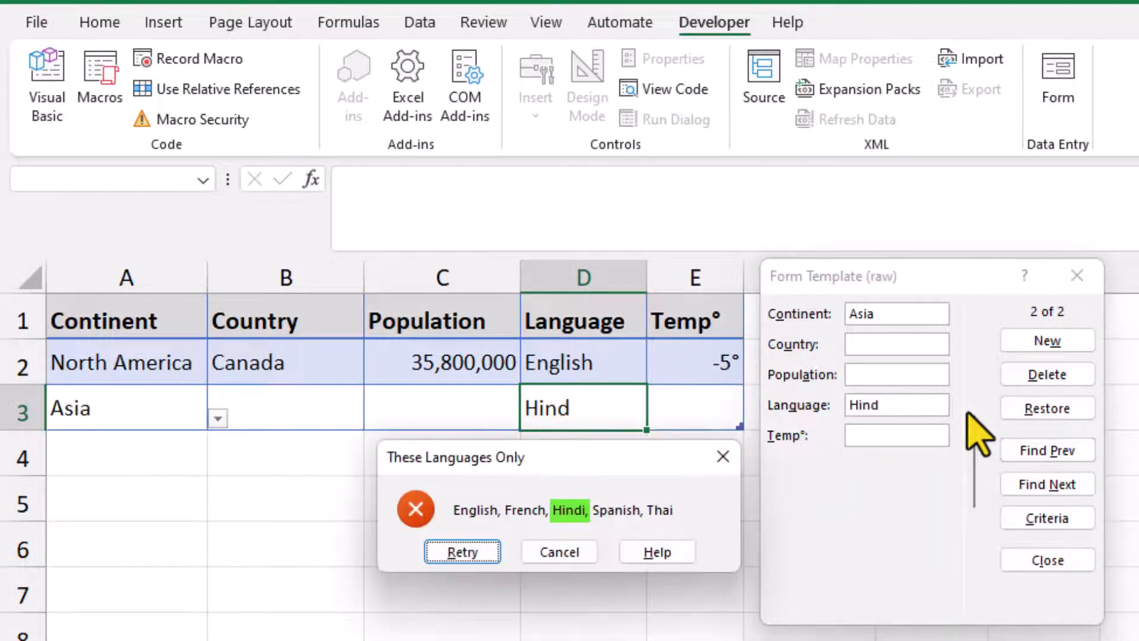
{"action": "left_click", "coordinate": [495, 551]}
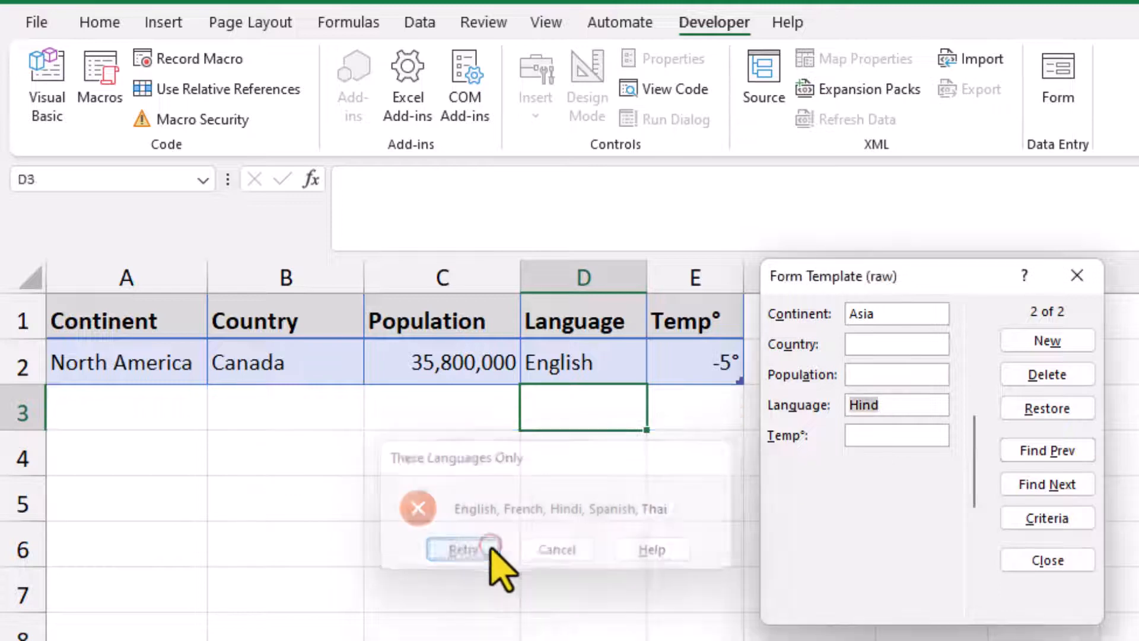
{"action": "left_click", "coordinate": [930, 403]}
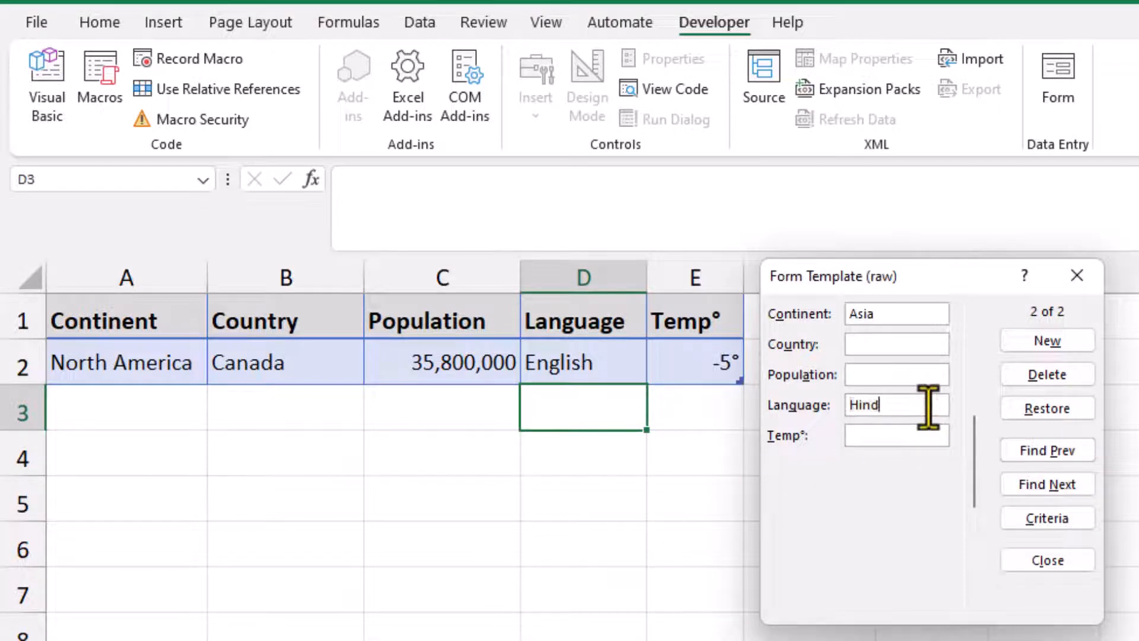
{"action": "key", "text": "Return"}
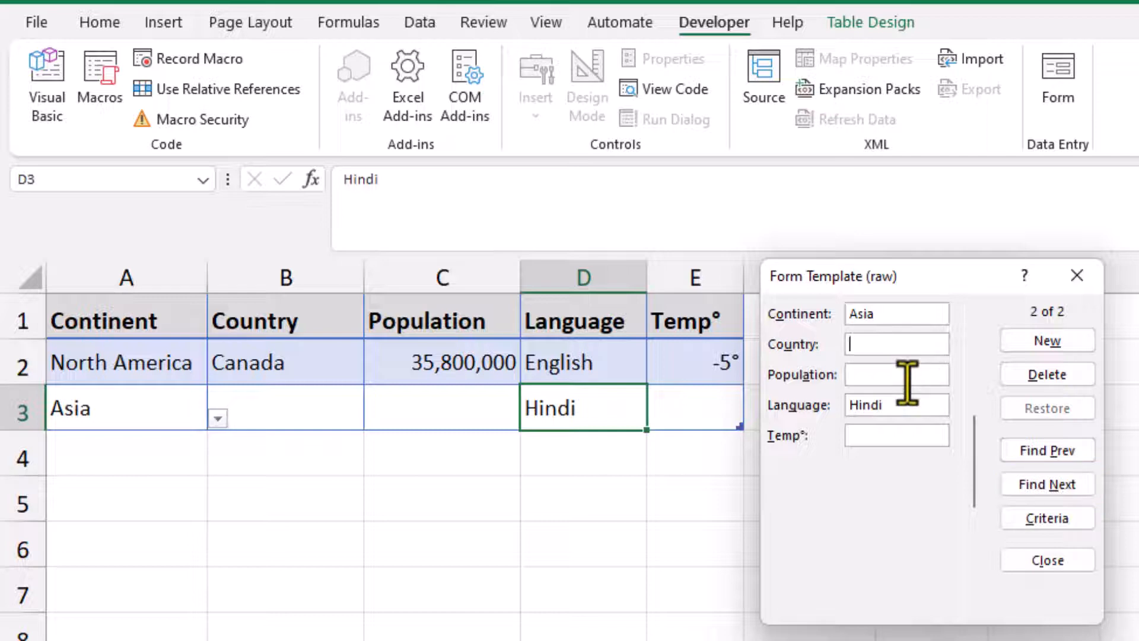
{"action": "type", "text": "Pakistan"}
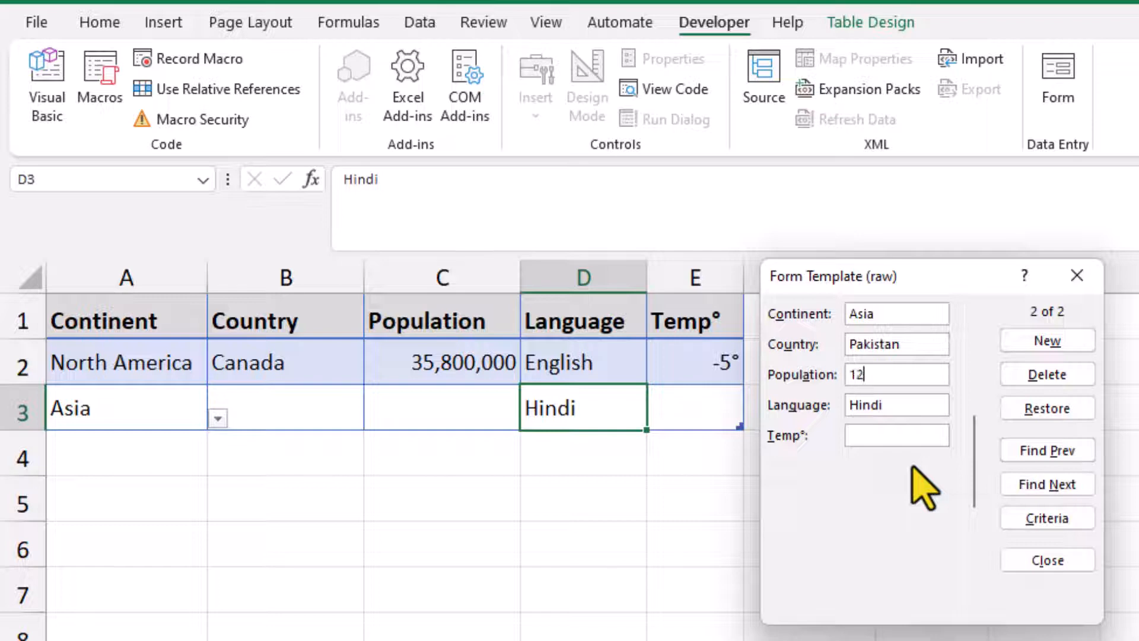
{"action": "left_click", "coordinate": [922, 435]}
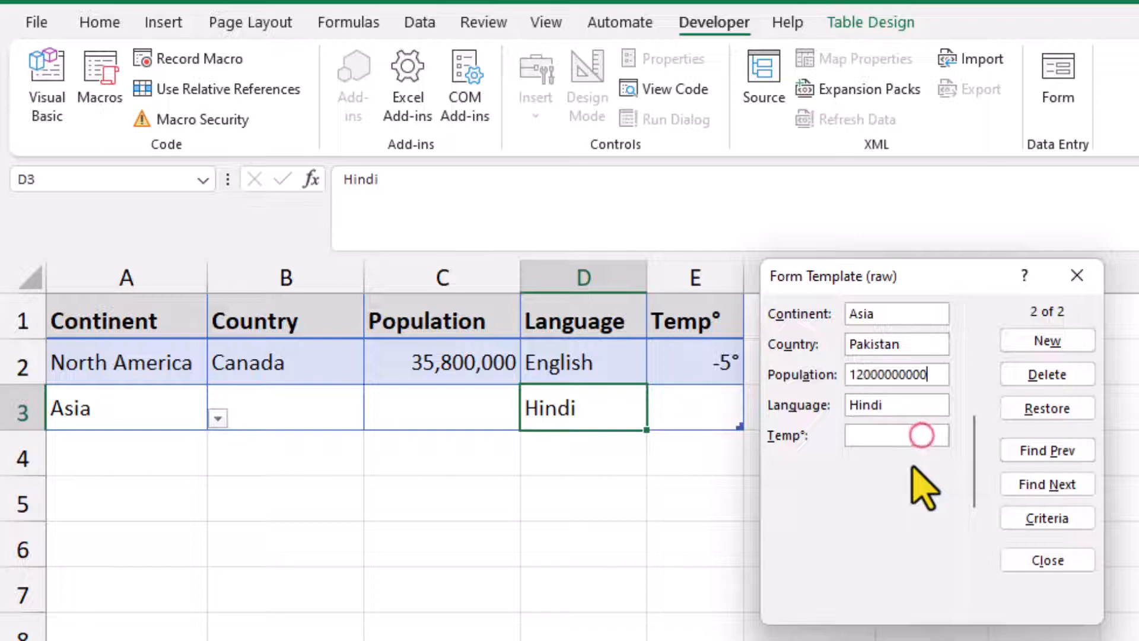
{"action": "type", "text": "24"}
{"action": "key", "text": "Return"}
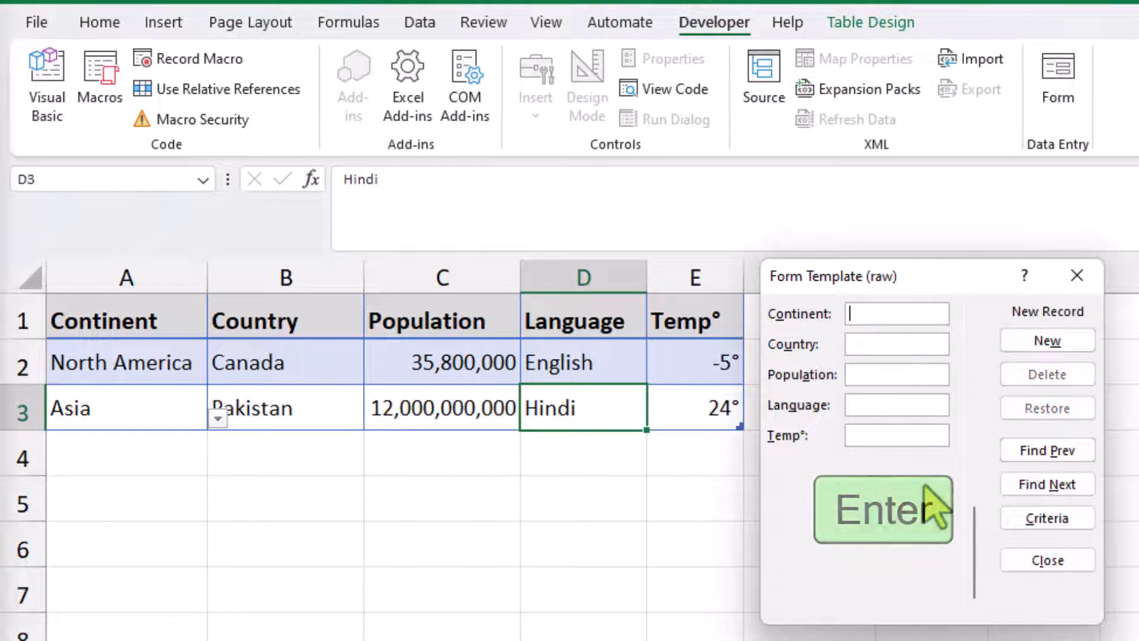
Step: Add a new record through the form: North America, Jamaica, 2900000, English, temperature 24
{"action": "type", "text": "North America"}
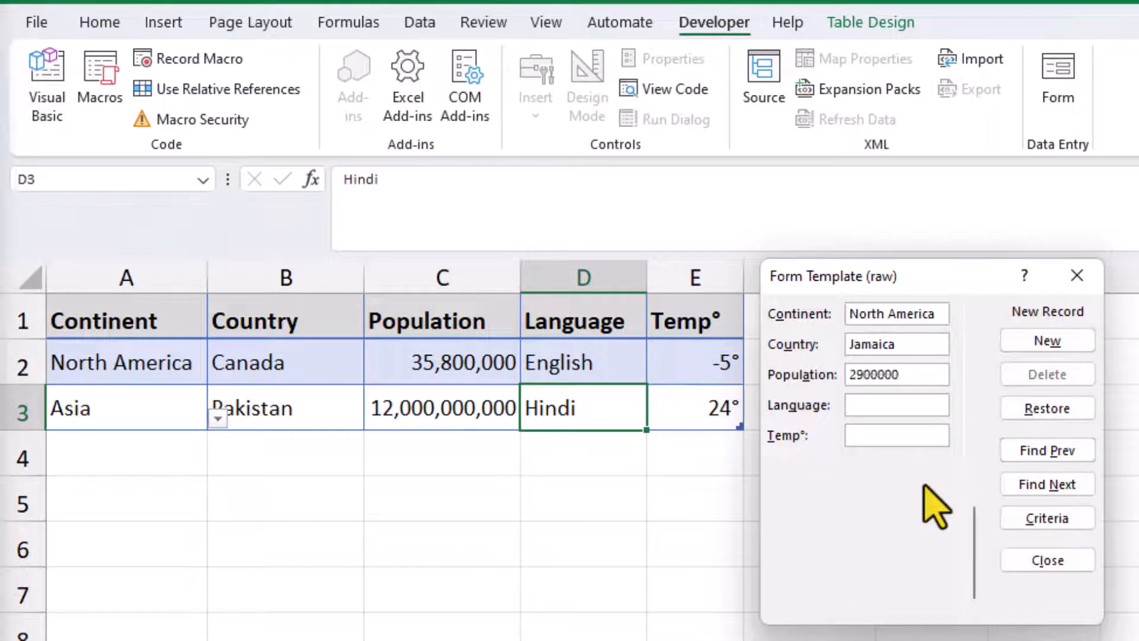
{"action": "key", "text": "Tab"}
{"action": "type", "text": "English"}
{"action": "key", "text": "Tab"}
{"action": "type", "text": "24"}
{"action": "key", "text": "Return"}
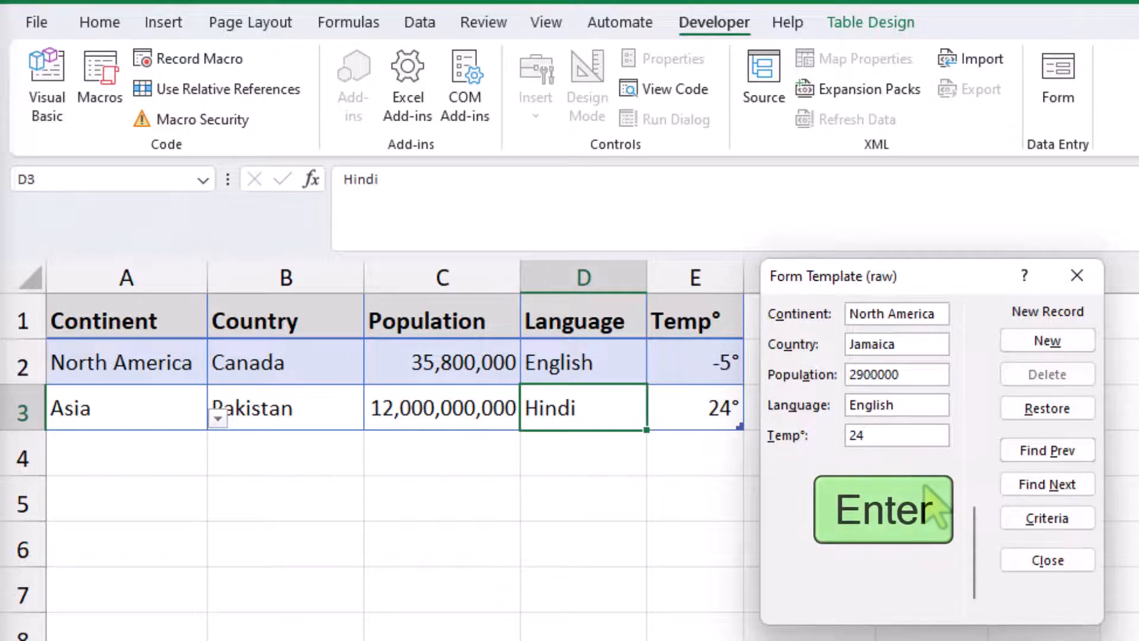
Step: Add a new record through the form: Asia, Thailand, 70000000, Thai, temperature 26
{"action": "type", "text": "Asia"}
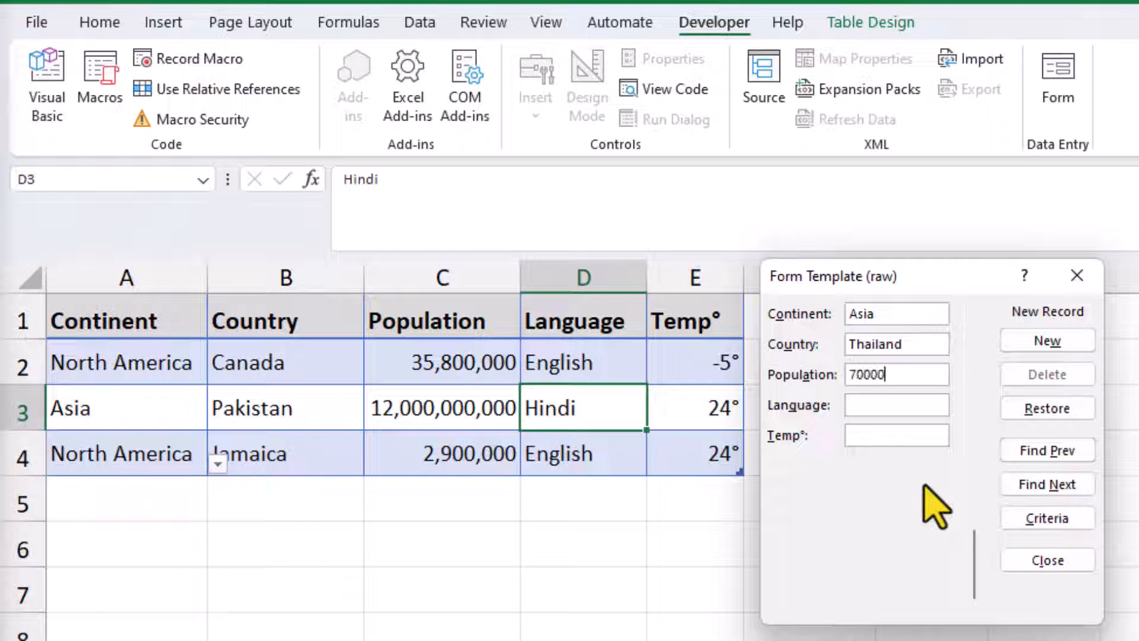
{"action": "key", "text": "Tab"}
{"action": "type", "text": "26"}
{"action": "key", "text": "Return"}
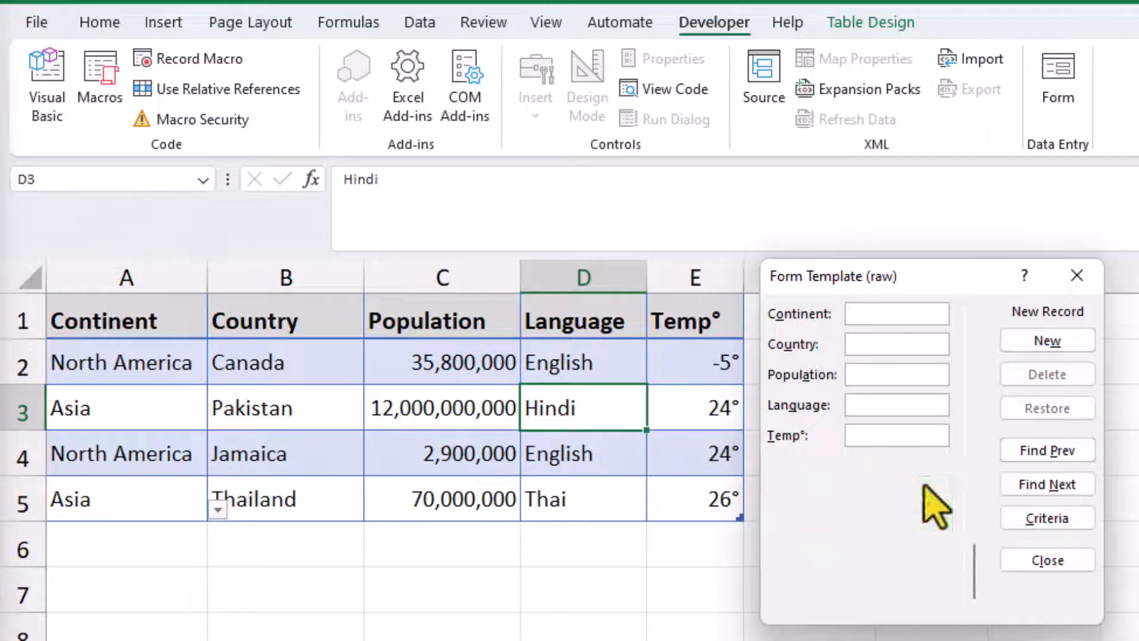
Step: Add a new record through the form: North America, USA, 321200000, English, temperature 9
{"action": "type", "text": "North Americ"}
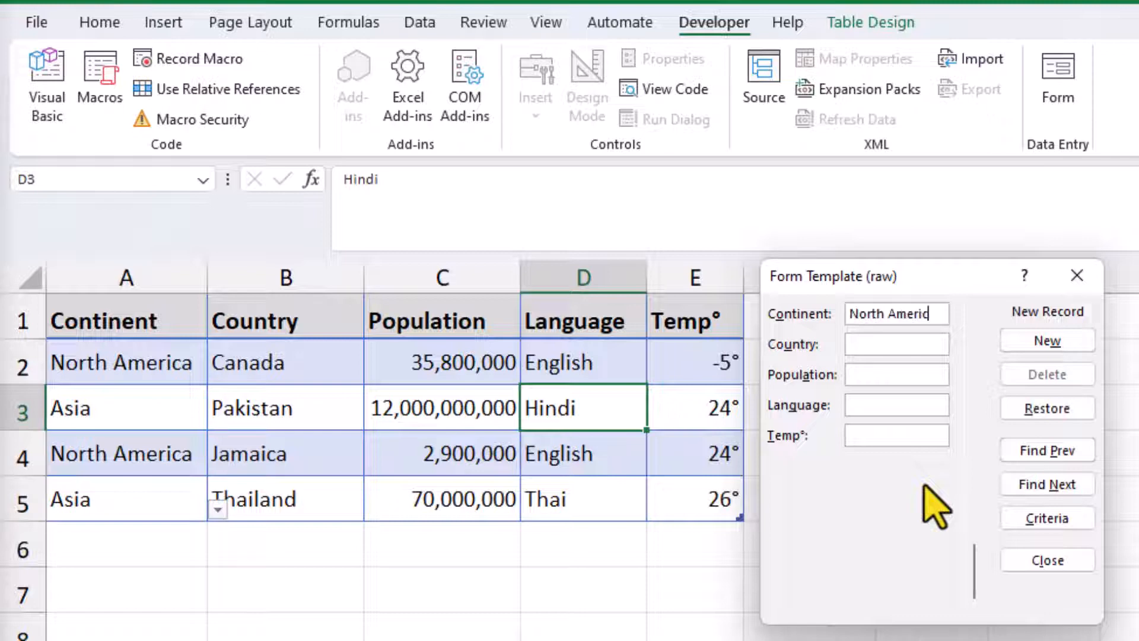
{"action": "type", "text": "32120"}
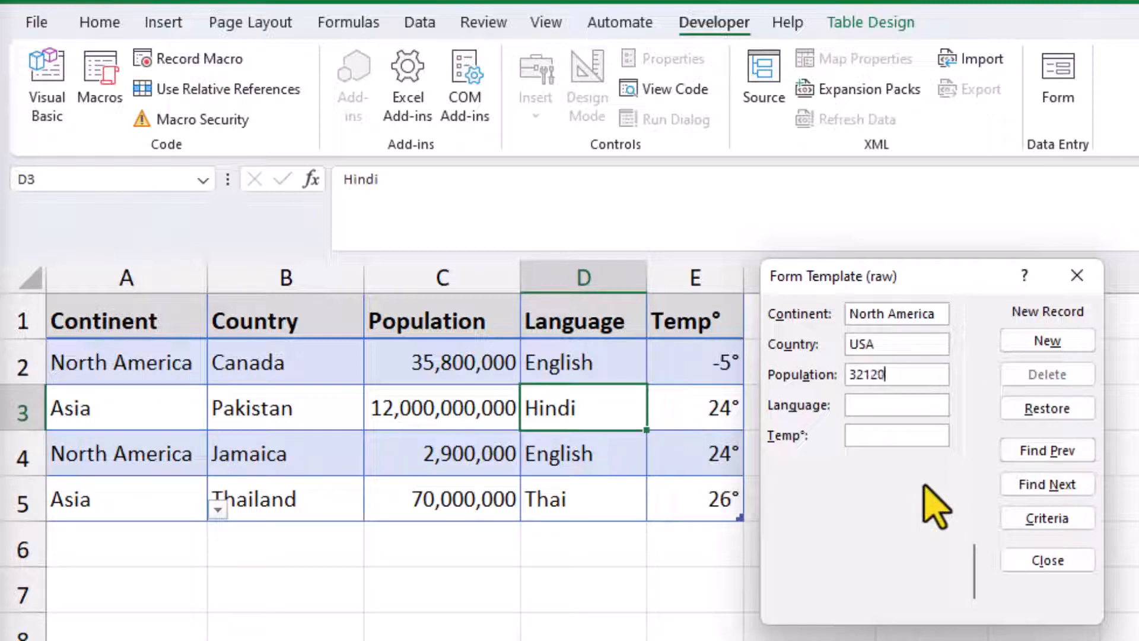
{"action": "type", "text": "0000"}
{"action": "key", "text": "Tab"}
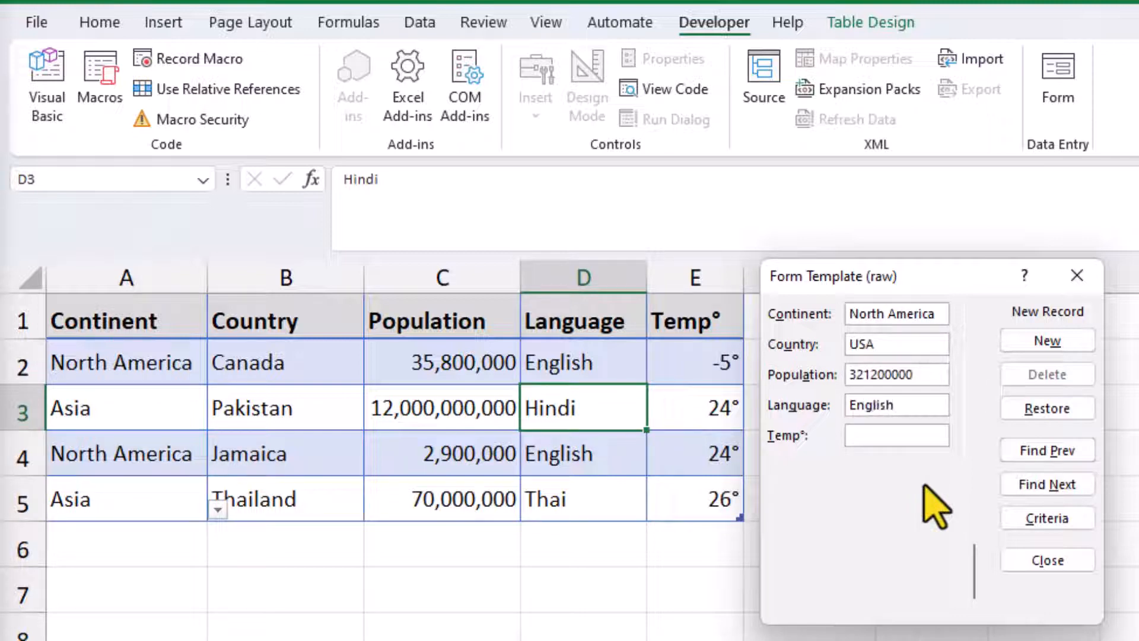
{"action": "type", "text": "9"}
{"action": "key", "text": "Return"}
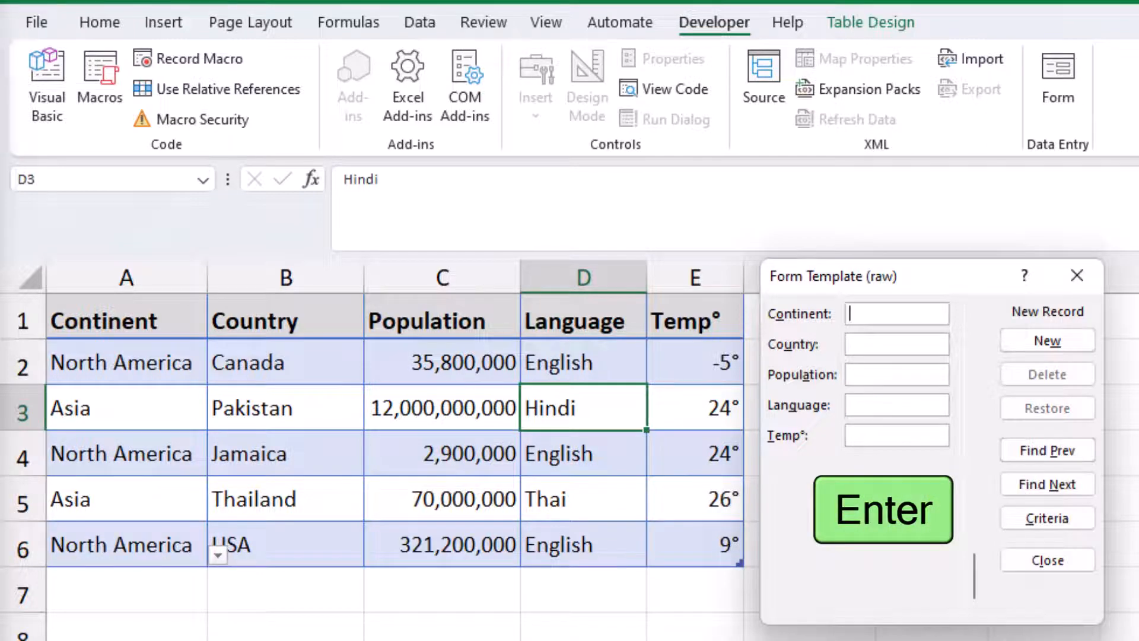
Step: Add a new record through the form: Europe, France, 65000000, French, temperature 11
{"action": "type", "text": "Europe"}
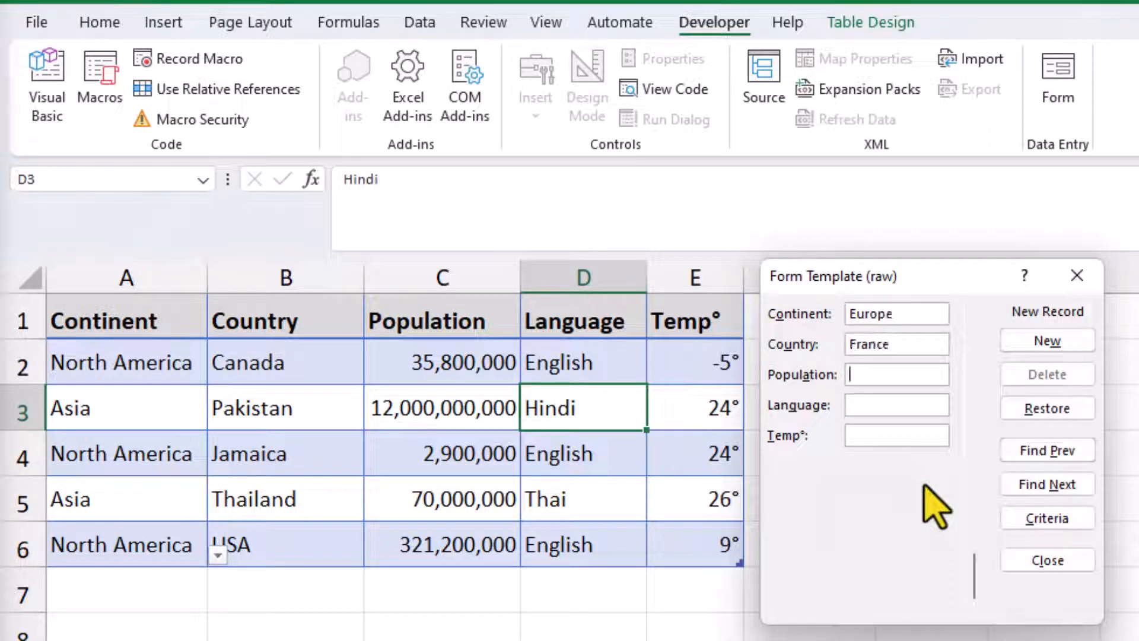
{"action": "type", "text": "French"}
{"action": "key", "text": "Tab"}
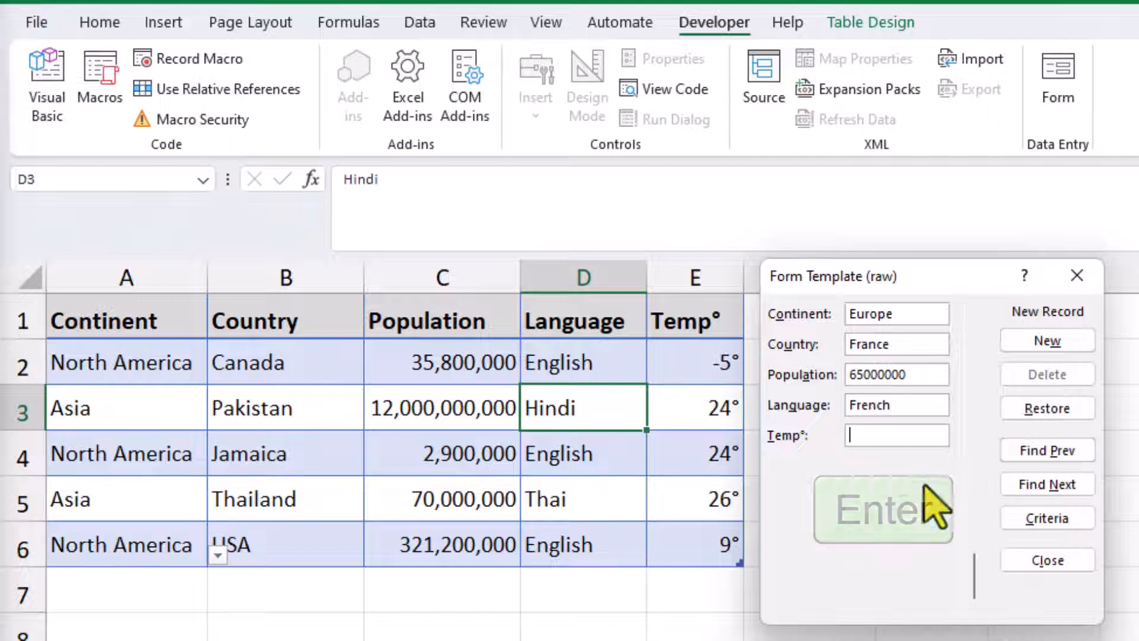
{"action": "type", "text": "11"}
{"action": "key", "text": "Return"}
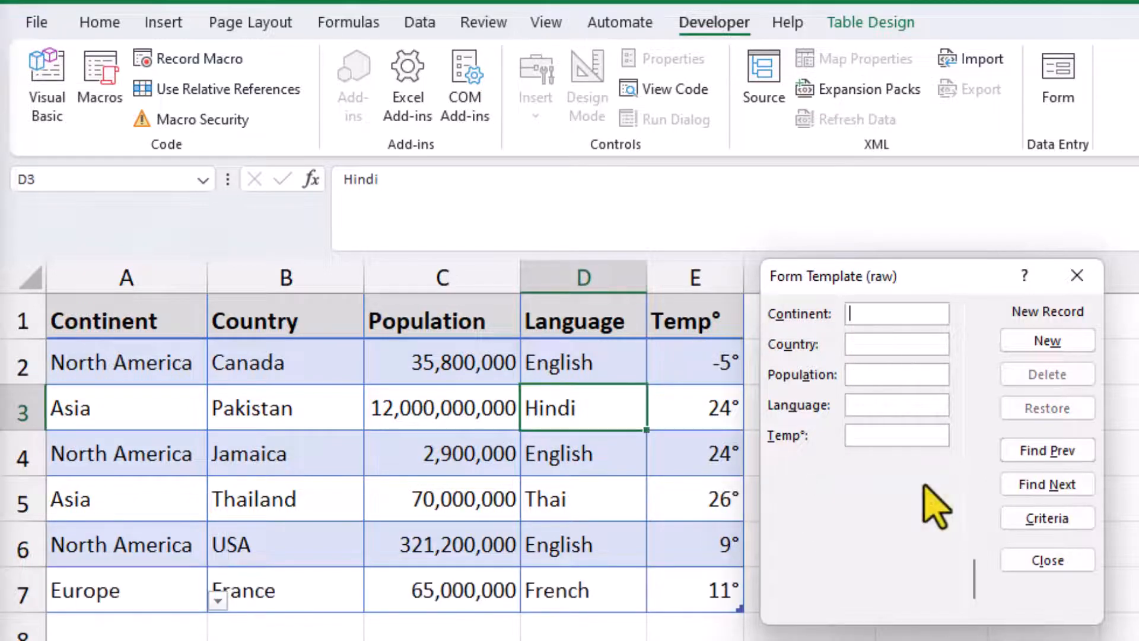
Step: Add a new record through the form: North America, Mexico, 12100000, Spanish, temperature 21
{"action": "type", "text": "North AmericaMexico"}
{"action": "key", "text": "Tab"}
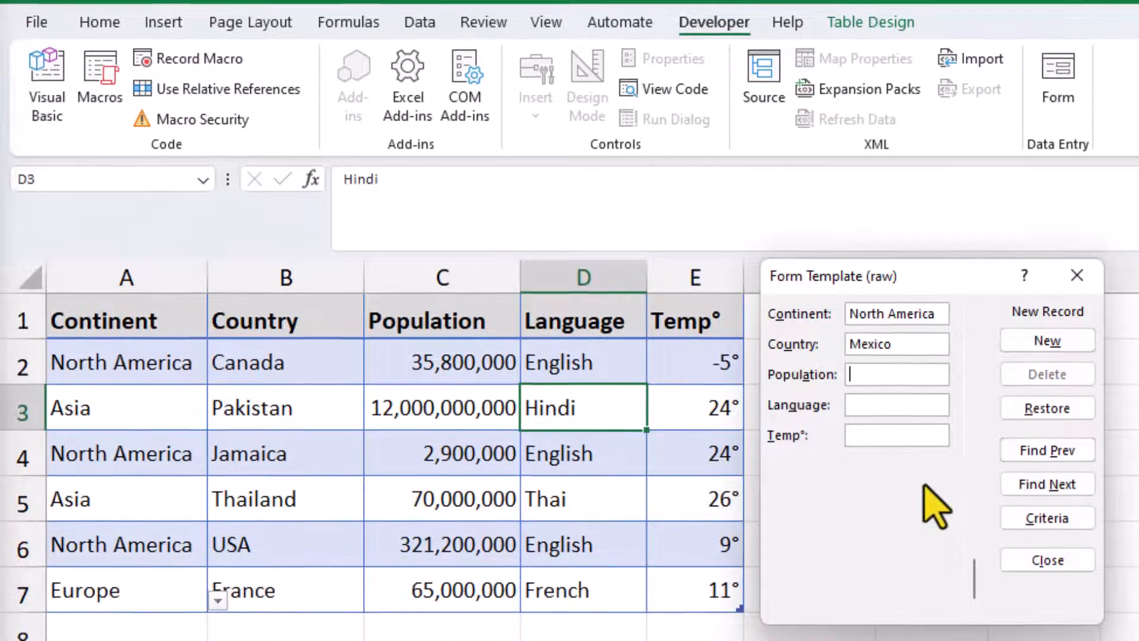
{"action": "type", "text": "12100000"}
{"action": "key", "text": "Tab"}
{"action": "type", "text": "Spanish"}
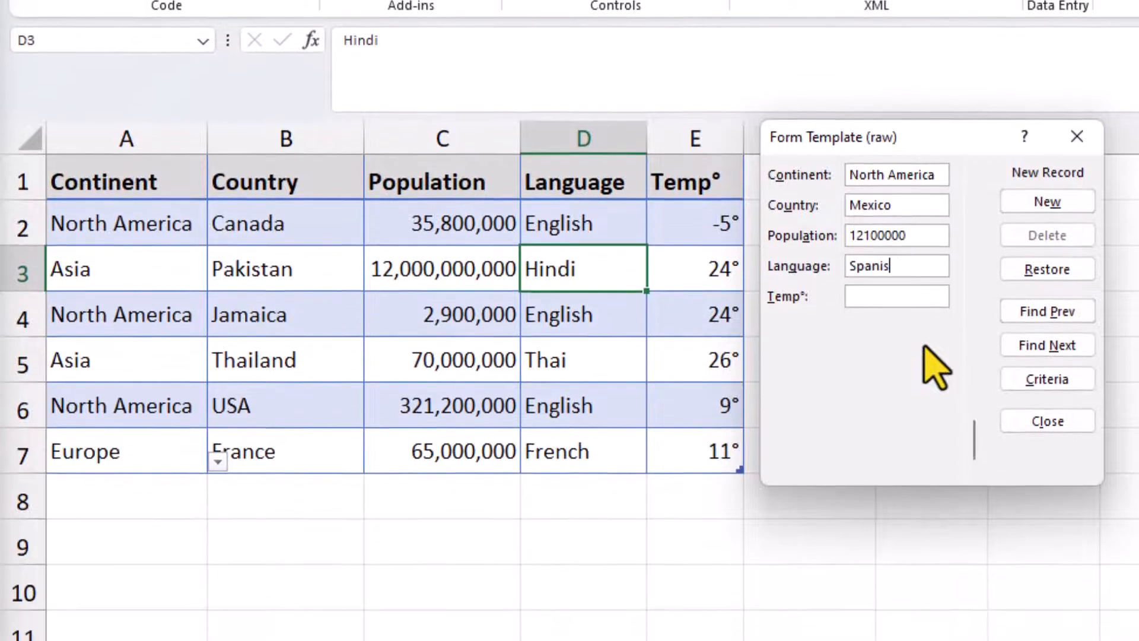
{"action": "key", "text": "Tab"}
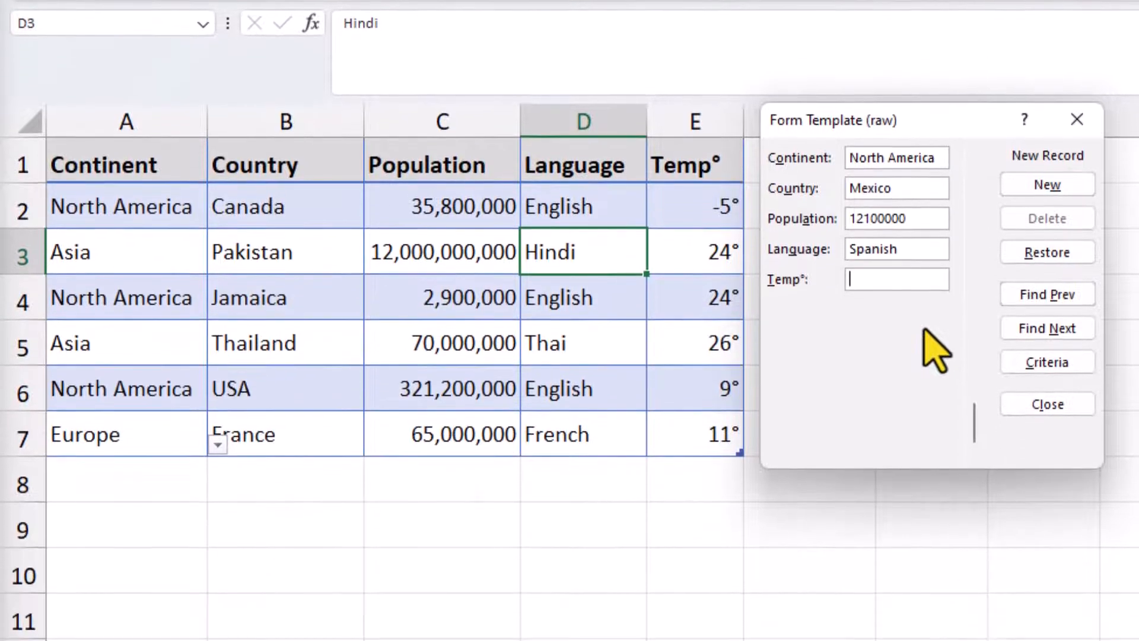
{"action": "type", "text": "21"}
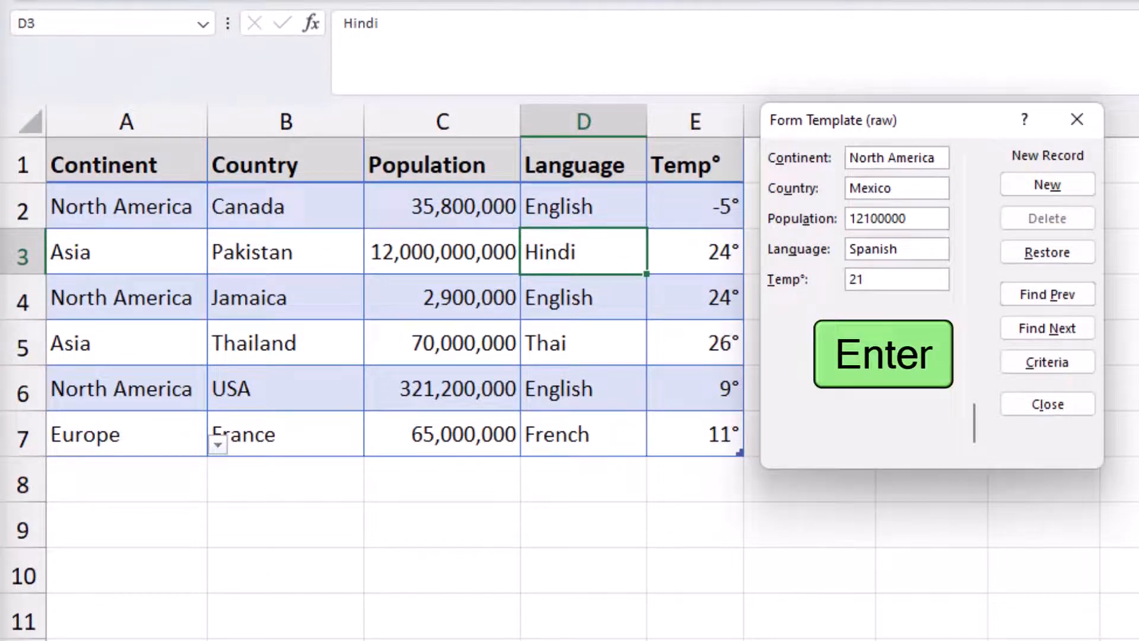
{"action": "key", "text": "Return"}
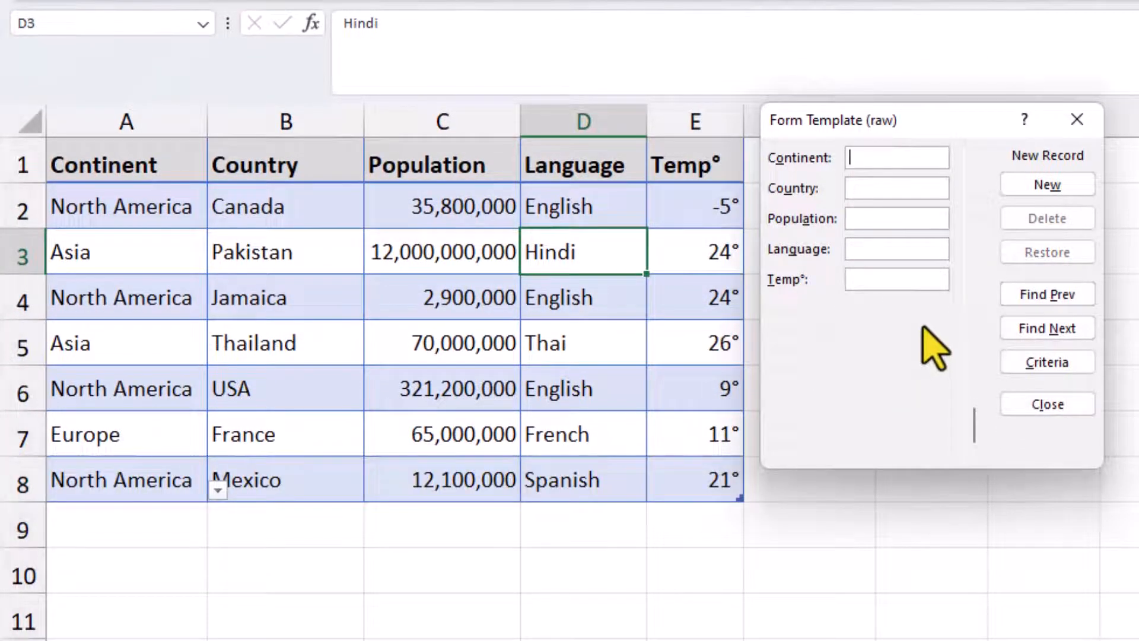
Step: Browse backward and forward through the last few records in the form, ending on the Mexico record
{"action": "left_click", "coordinate": [1016, 294]}
{"action": "left_click", "coordinate": [1016, 295]}
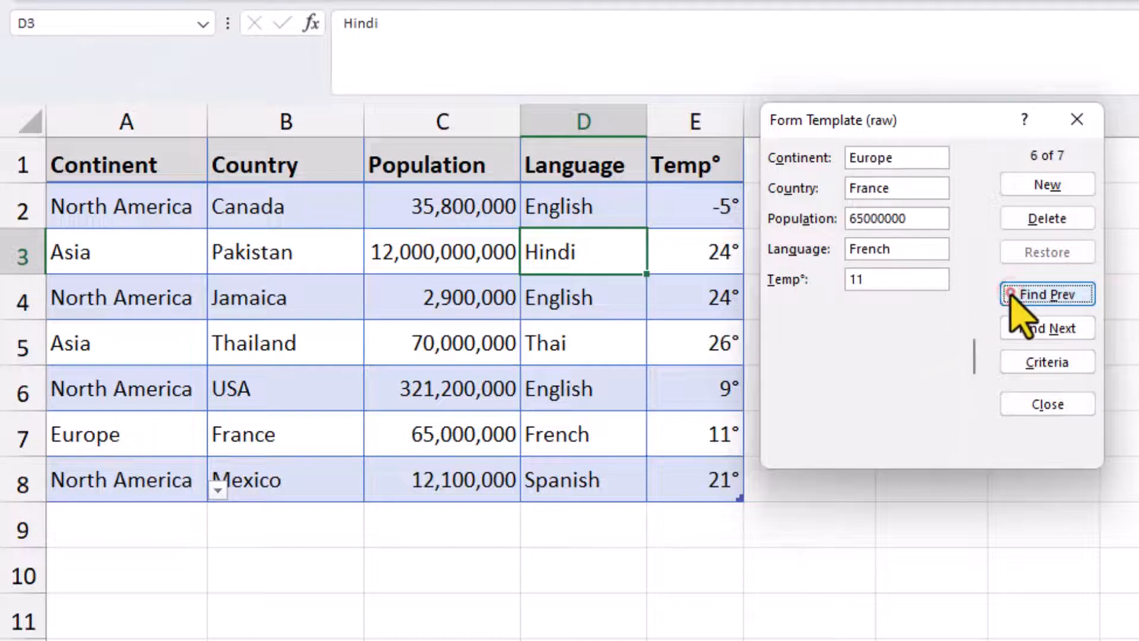
{"action": "left_click", "coordinate": [1011, 293]}
{"action": "left_click", "coordinate": [1010, 328]}
{"action": "left_click", "coordinate": [1009, 328]}
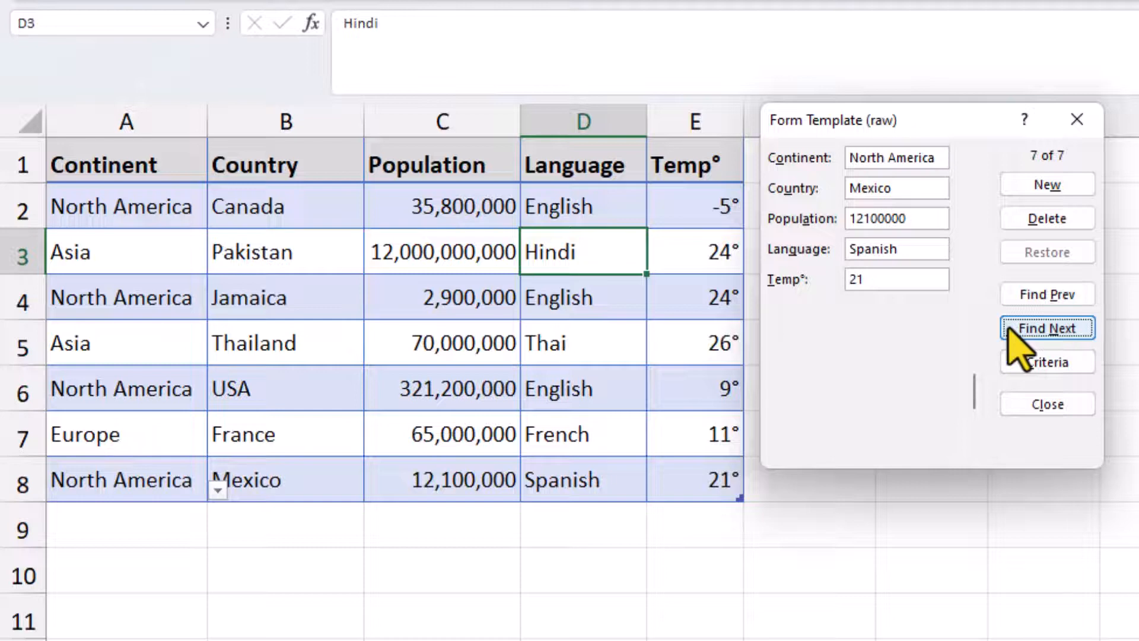
Step: Search the form with the continent criterion Asia and step through the matching records, ending on the Pakistan record
{"action": "left_click", "coordinate": [1016, 380]}
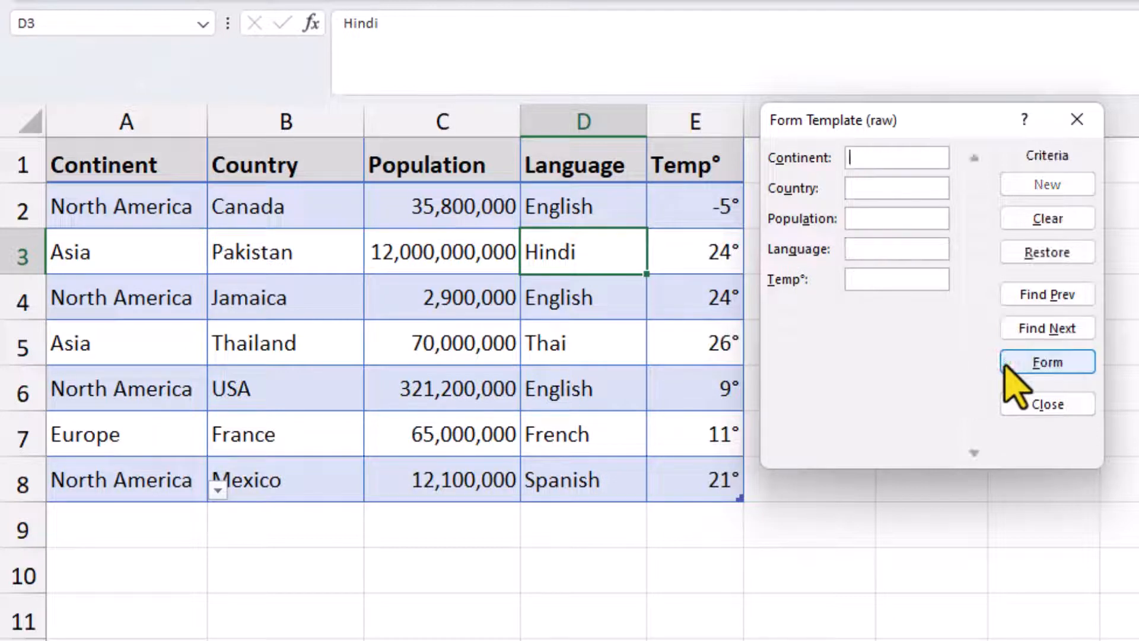
{"action": "left_click", "coordinate": [895, 157]}
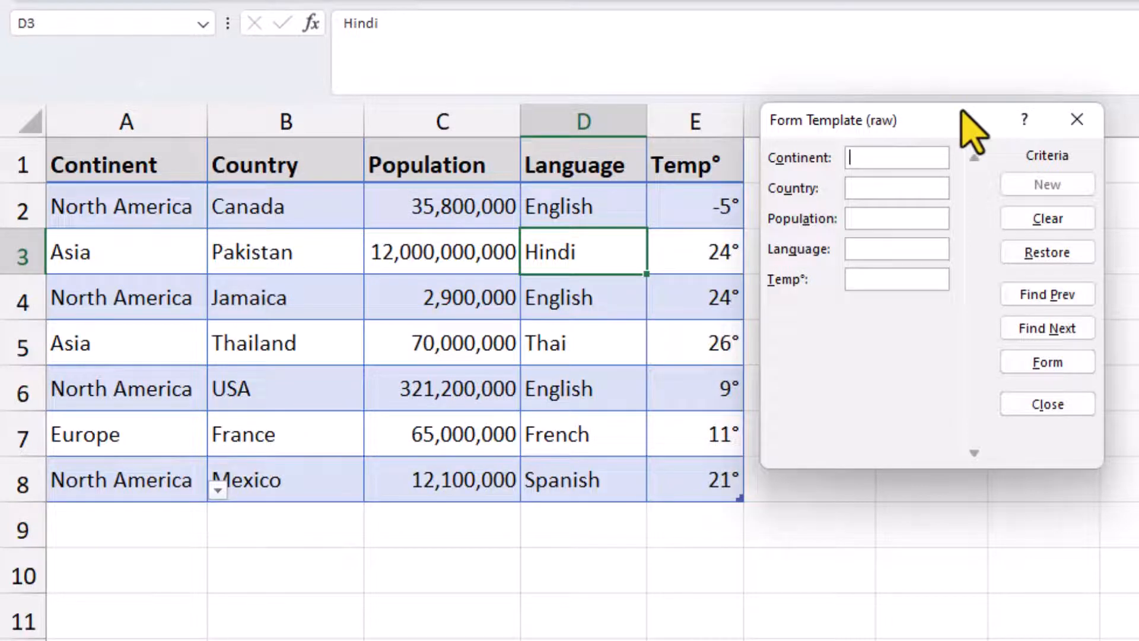
{"action": "type", "text": "Asia"}
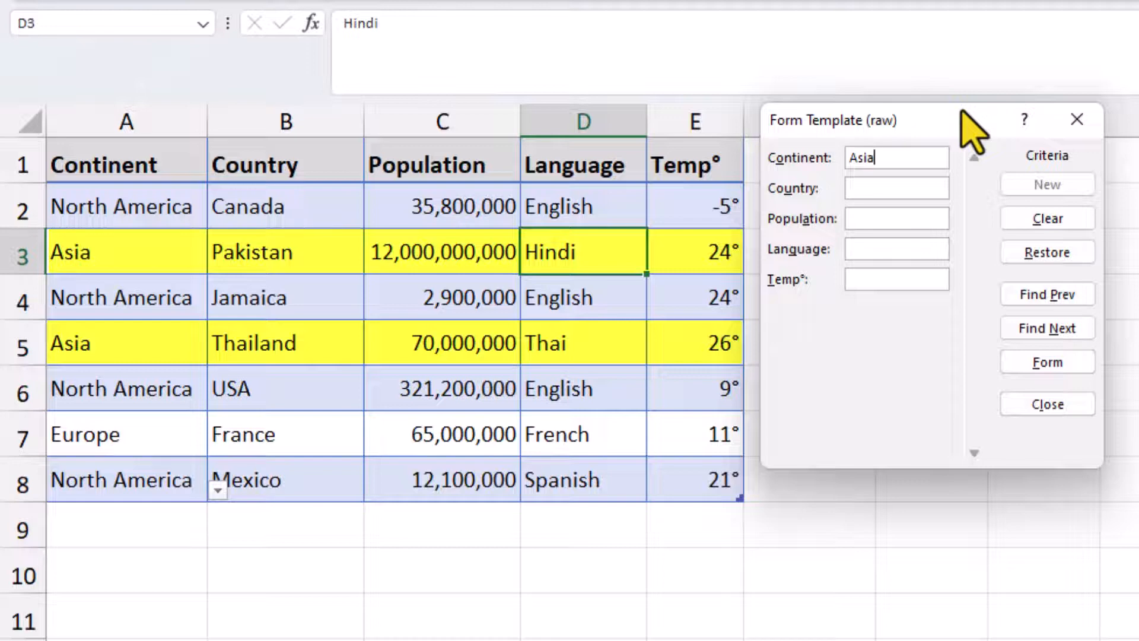
{"action": "key", "text": "Return"}
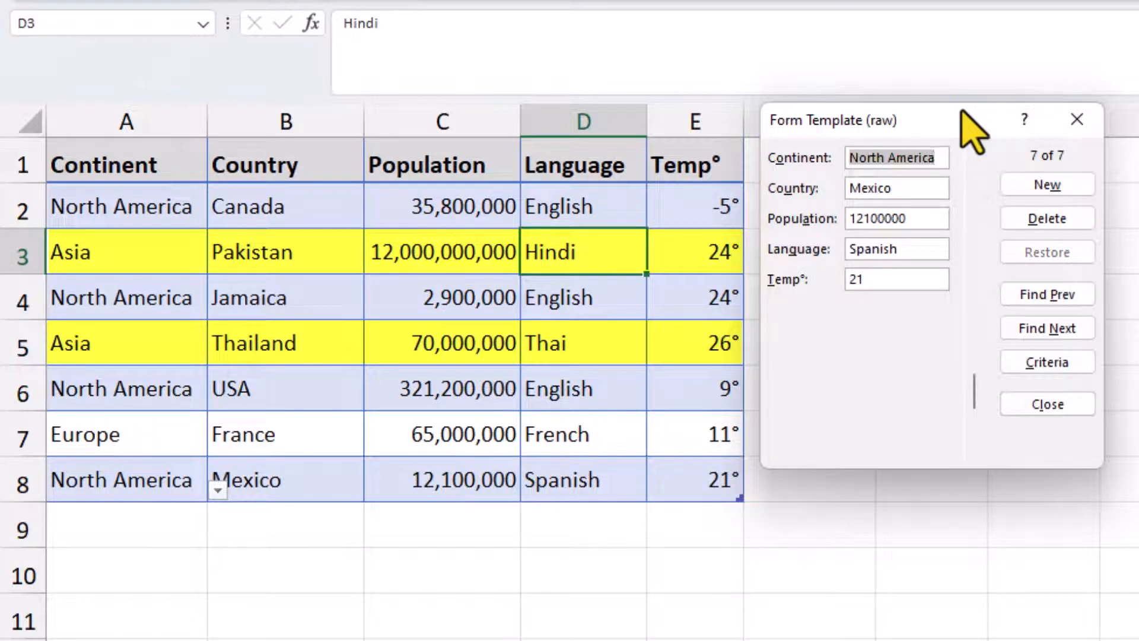
{"action": "left_click", "coordinate": [1016, 294]}
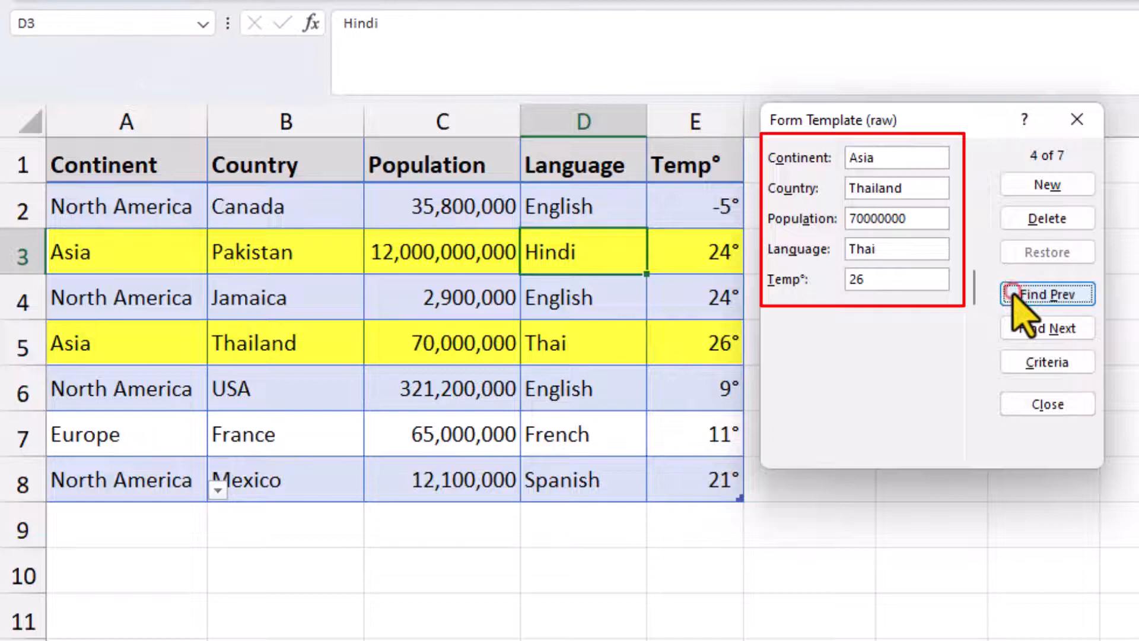
{"action": "left_click", "coordinate": [1016, 295]}
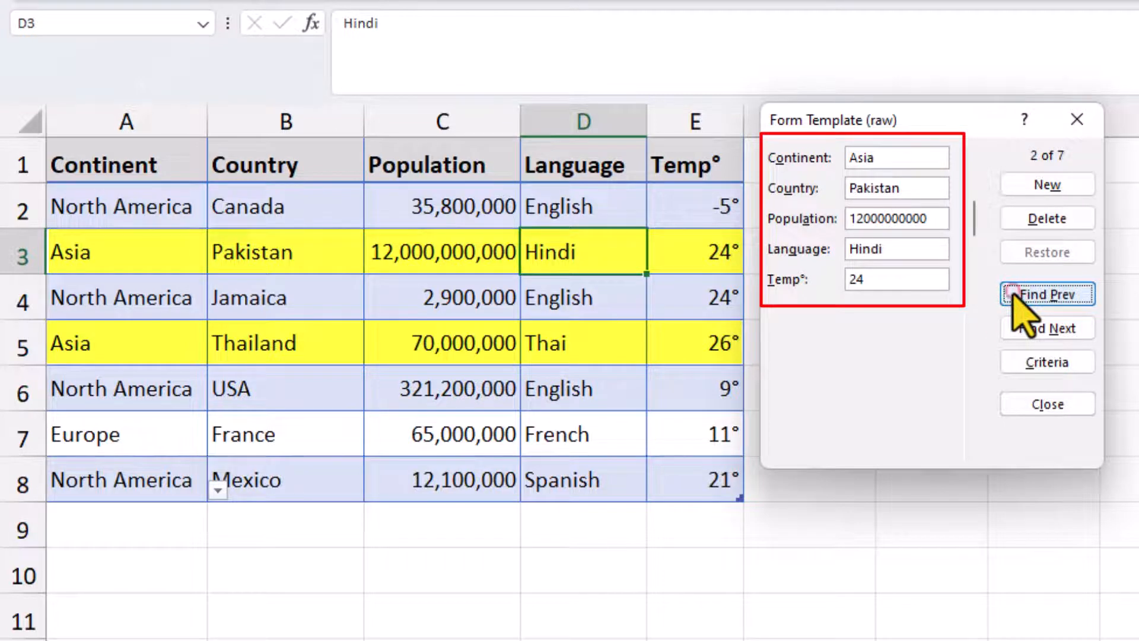
{"action": "left_click", "coordinate": [1004, 327]}
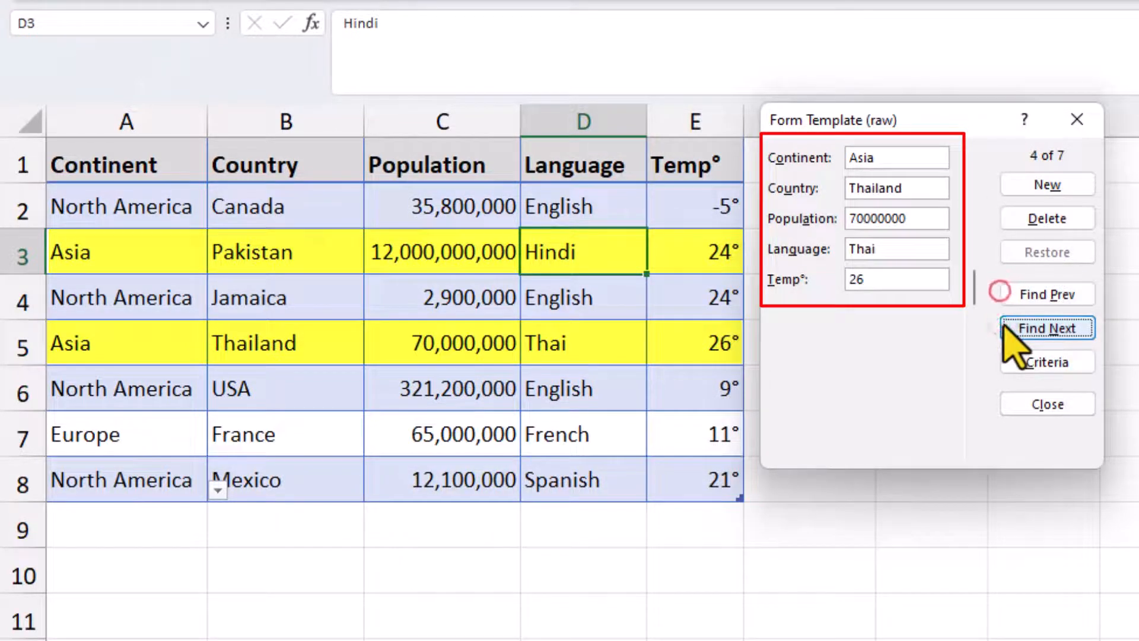
{"action": "left_click", "coordinate": [1003, 293]}
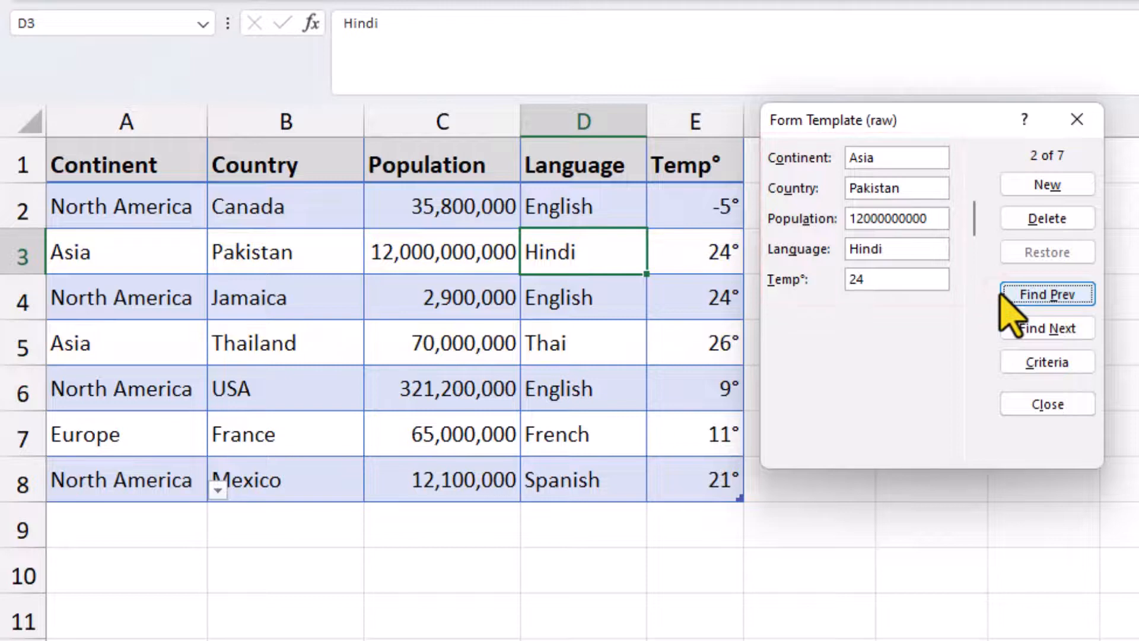
Step: Set the country of the Hindi-language Asia record to India and save it to the table
{"action": "double_click", "coordinate": [926, 189]}
{"action": "type", "text": "India"}
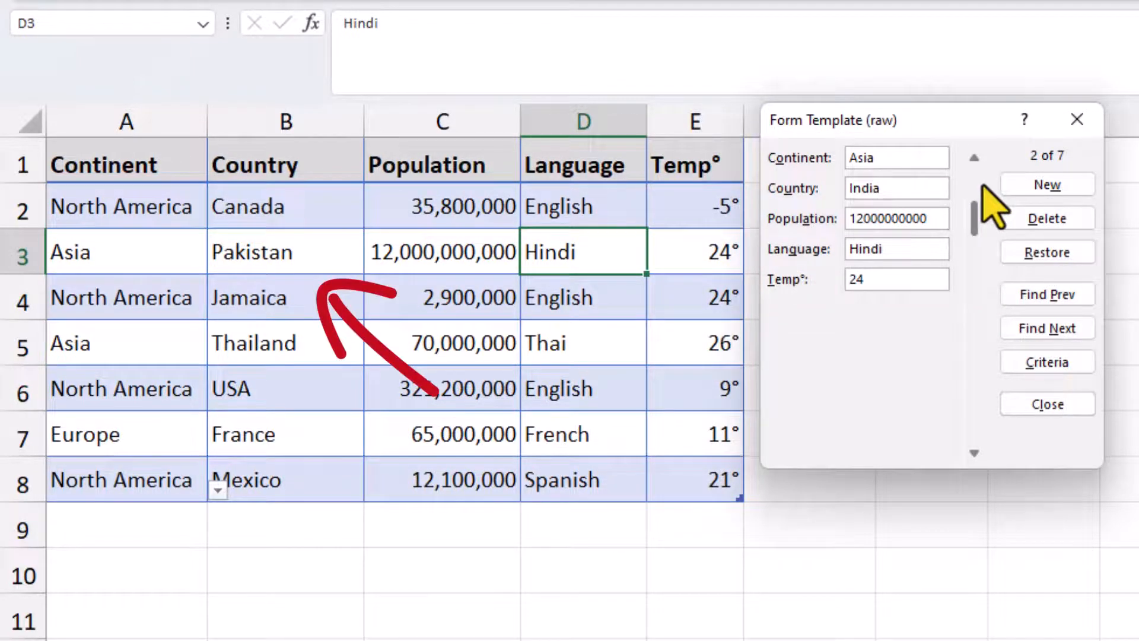
{"action": "key", "text": "Return"}
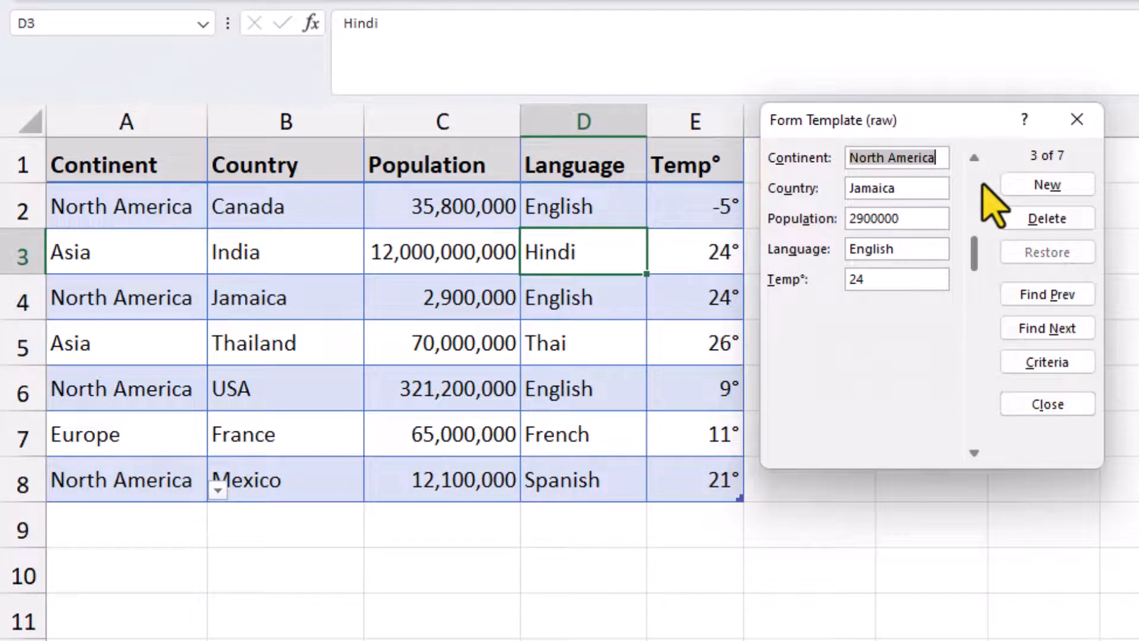
Step: Clear the previous search criteria and search the form by country with the wildcard criterion *m
{"action": "left_click", "coordinate": [1018, 369]}
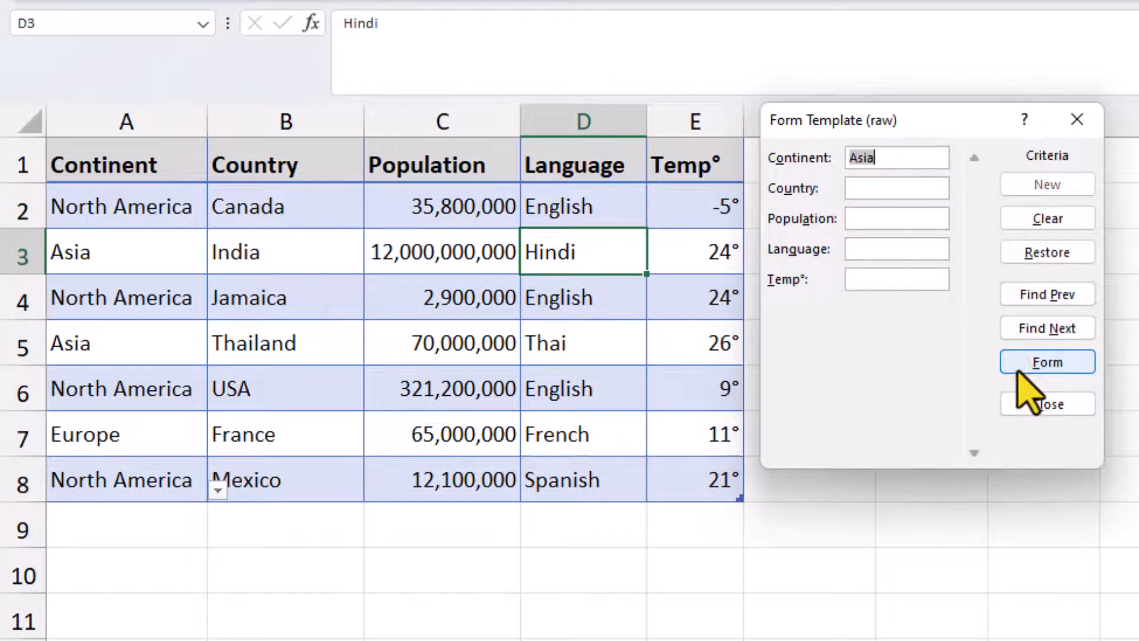
{"action": "left_click", "coordinate": [1004, 218]}
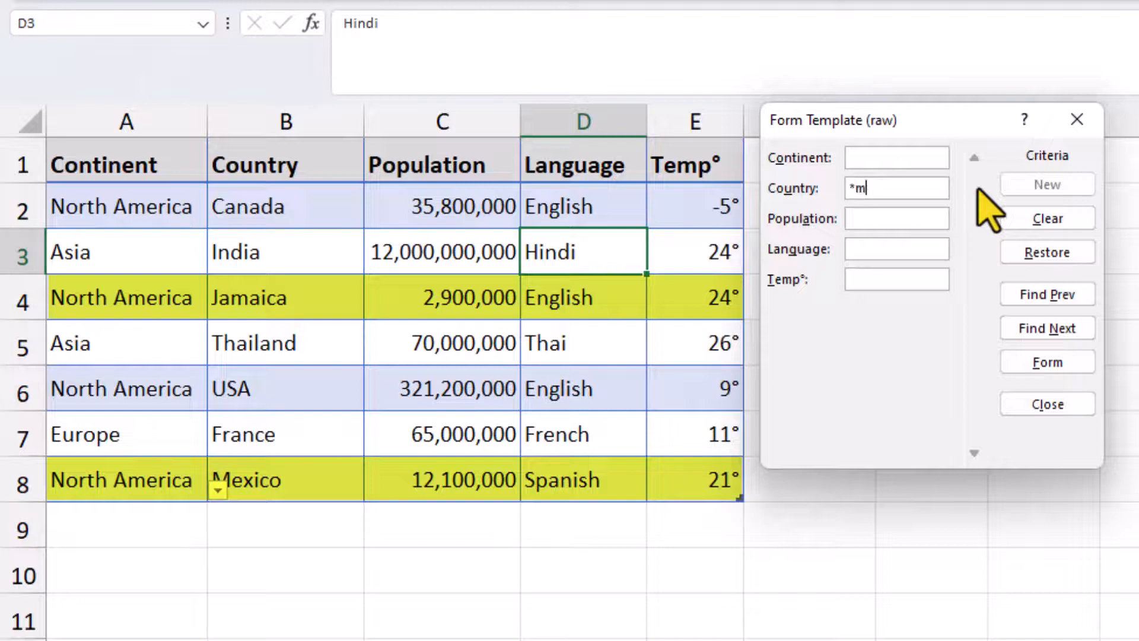
{"action": "key", "text": "Return"}
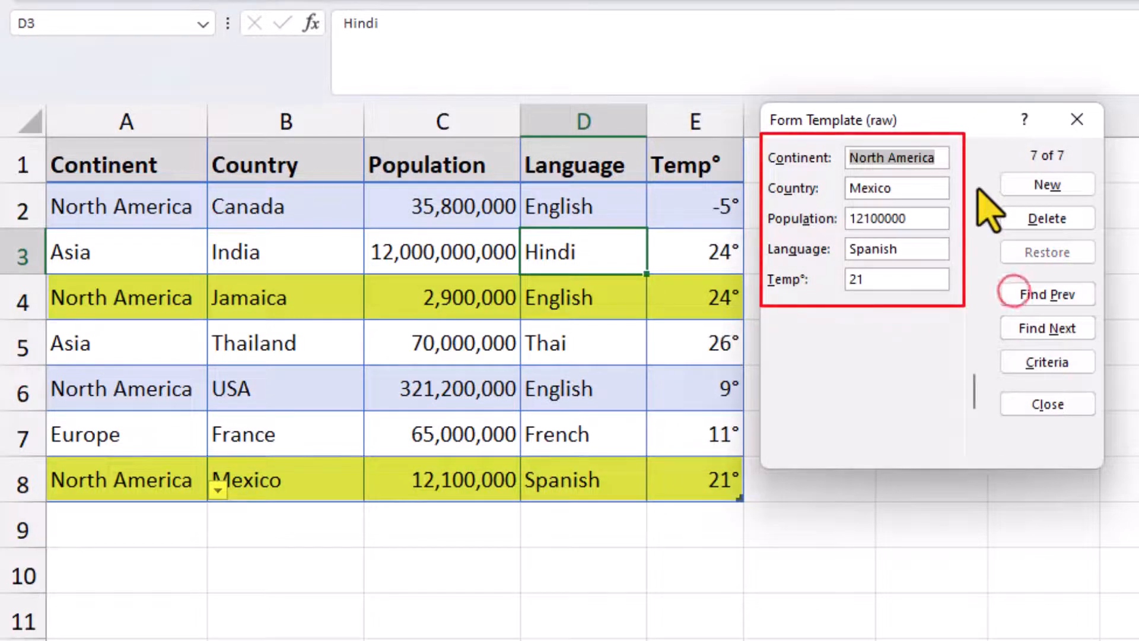
Step: Go to the matching Jamaica record and set its temperature to 25
{"action": "left_click", "coordinate": [1015, 294]}
{"action": "double_click", "coordinate": [908, 276]}
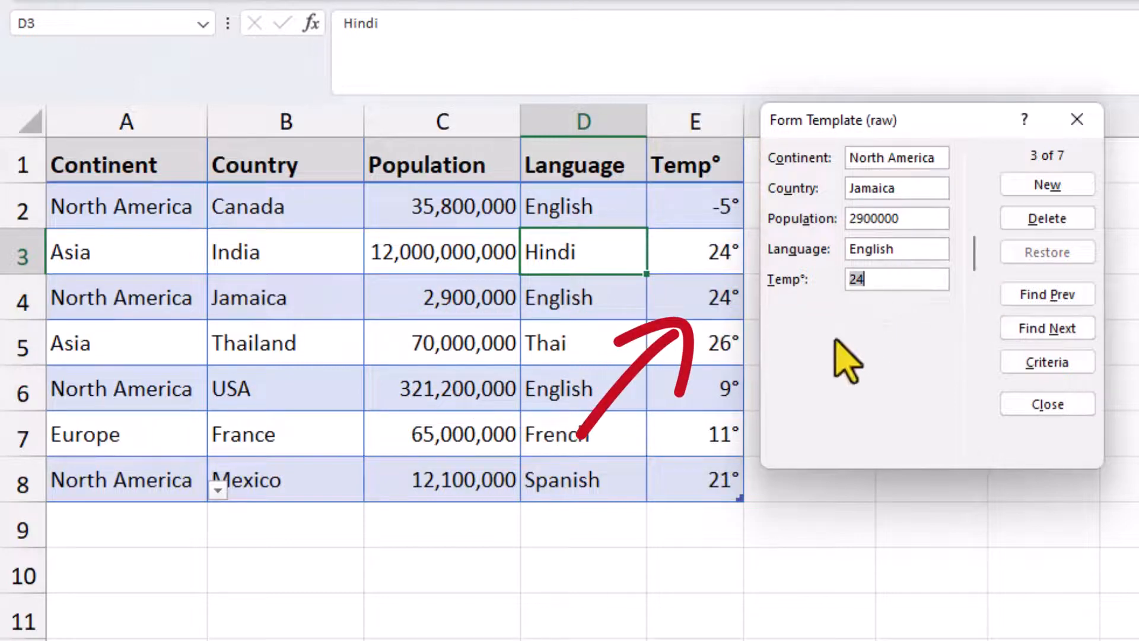
{"action": "type", "text": "25"}
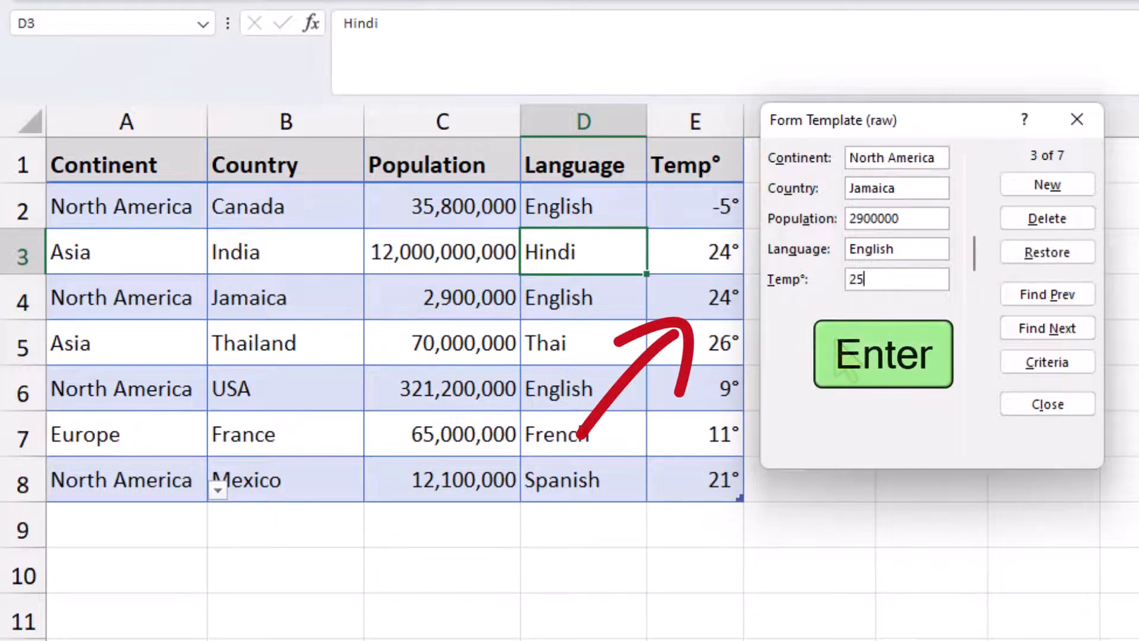
{"action": "key", "text": "Return"}
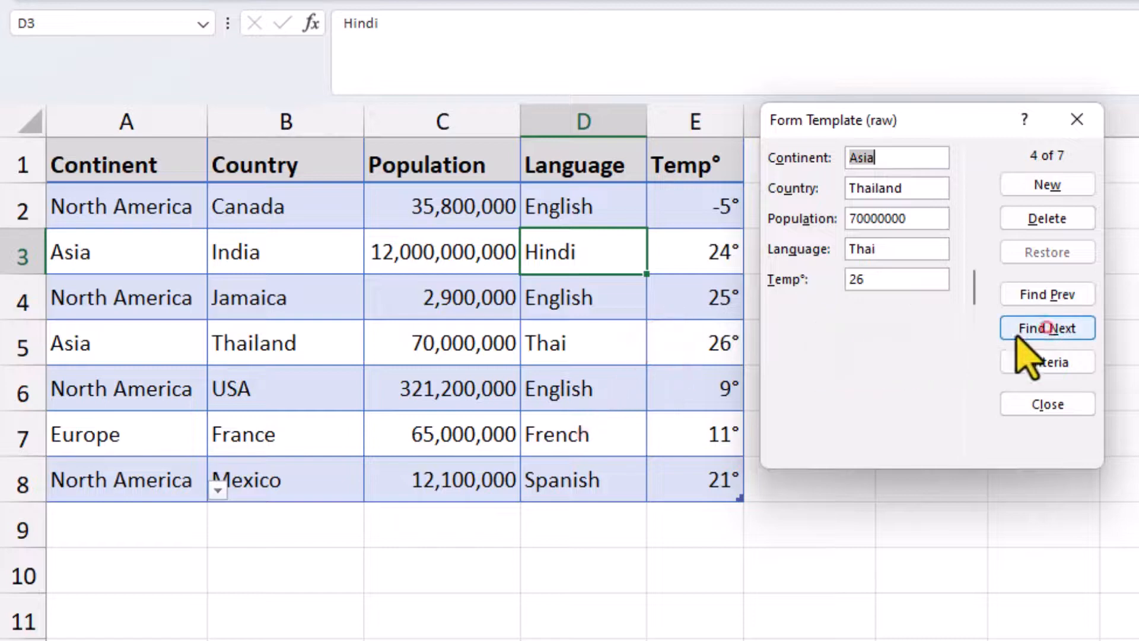
Step: Go to the next matching record, Mexico, and set its population to 121000000
{"action": "left_click", "coordinate": [1048, 329]}
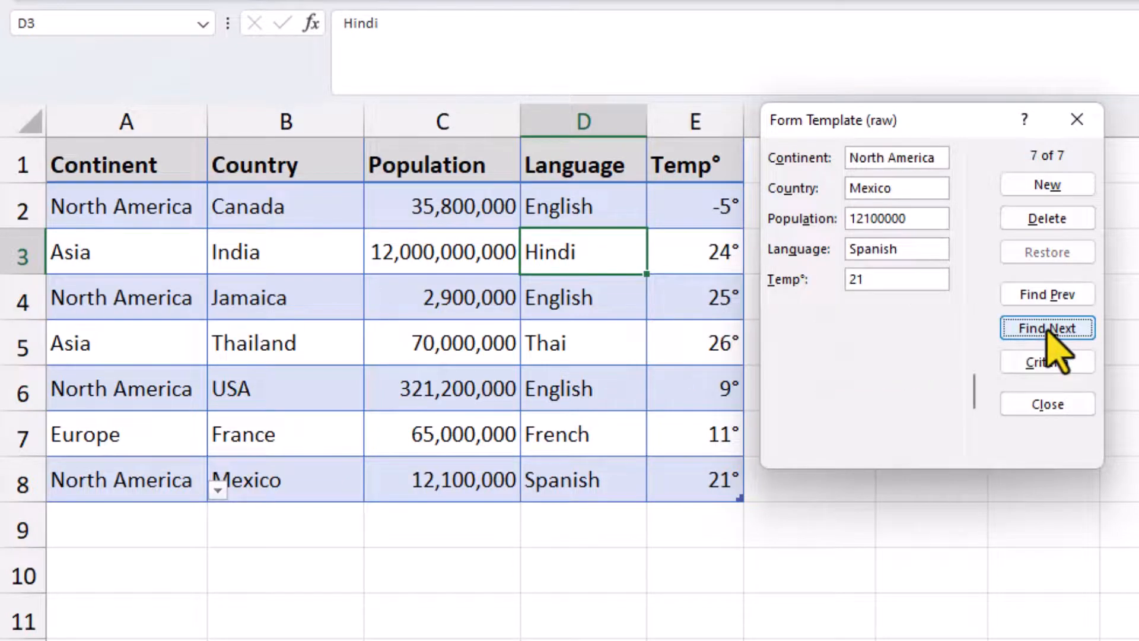
{"action": "left_click", "coordinate": [931, 223]}
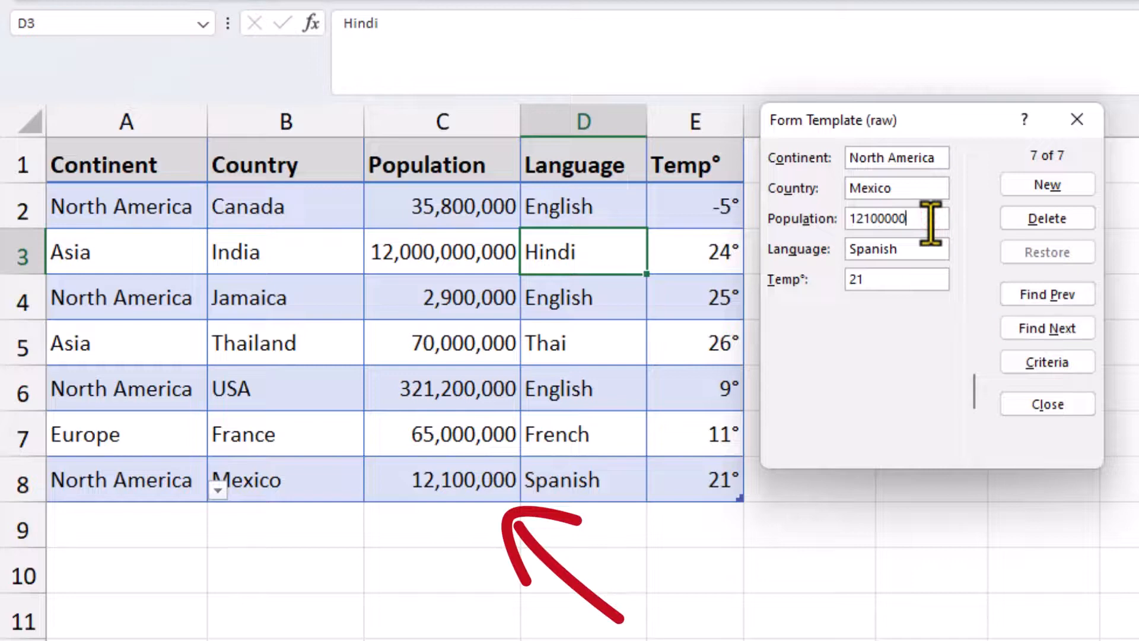
{"action": "type", "text": "0"}
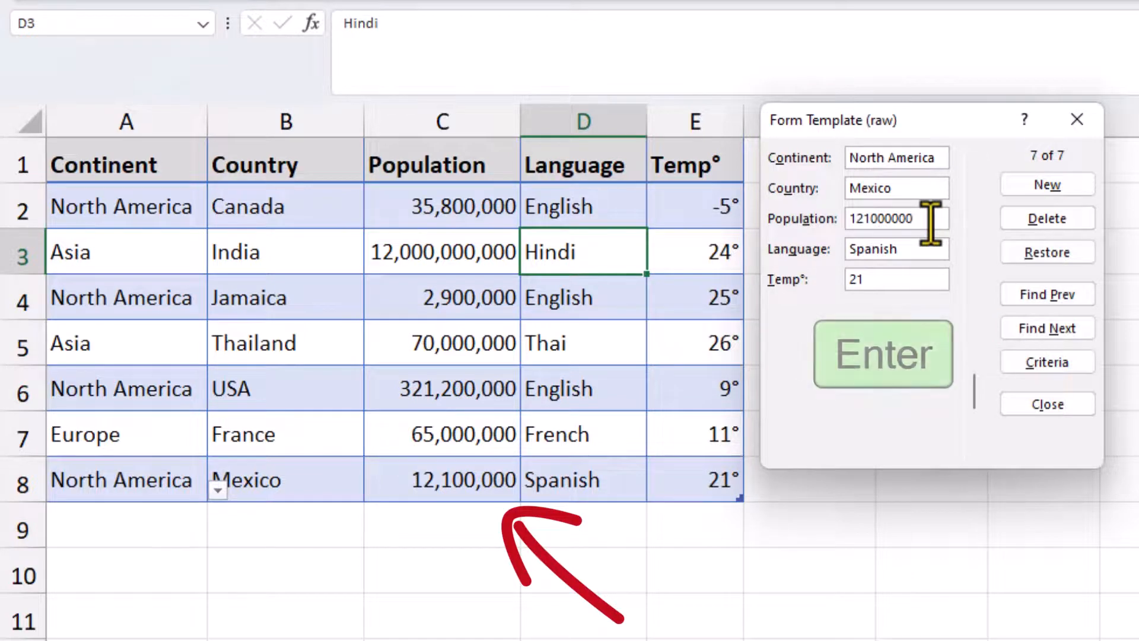
{"action": "key", "text": "Return"}
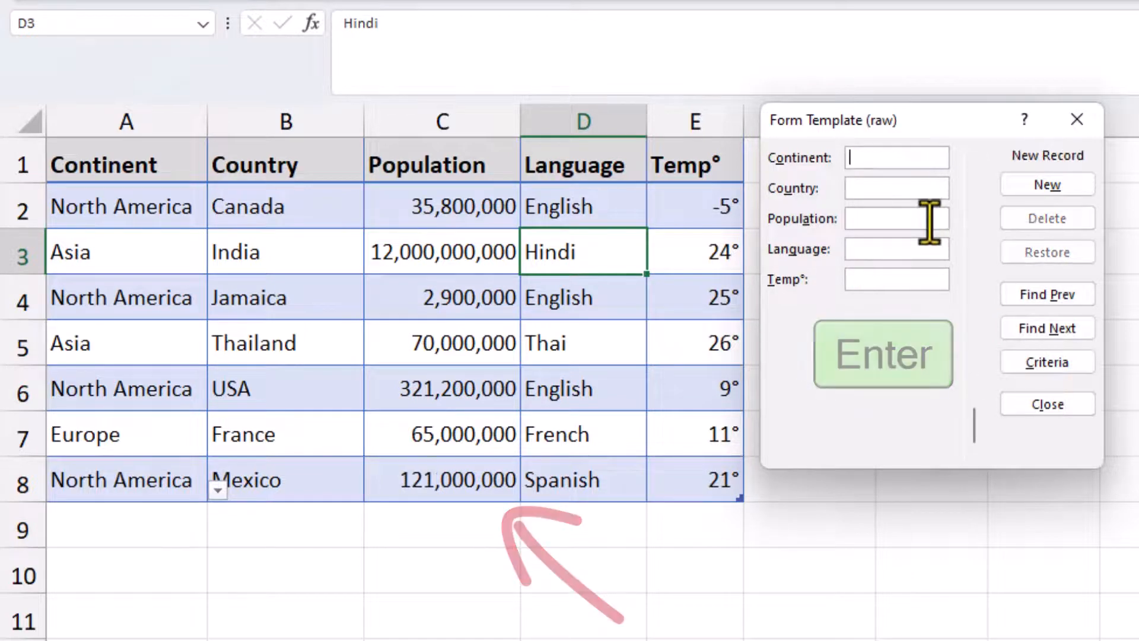
Step: Clear the old criteria, search the form for country *s with language English, and go to the matching record
{"action": "left_click", "coordinate": [1026, 363]}
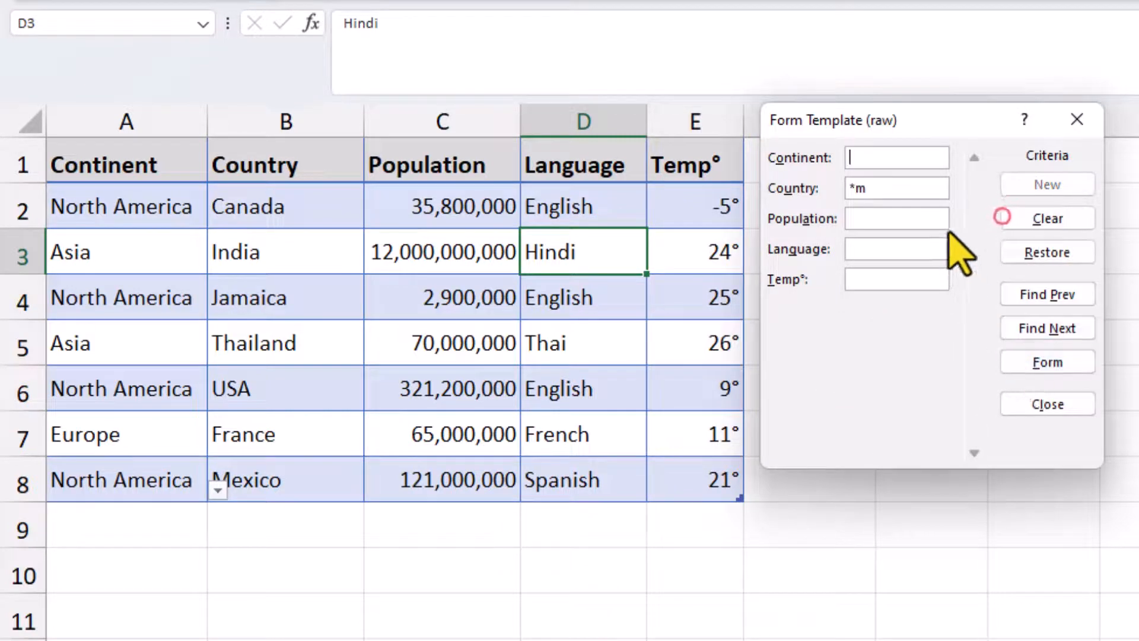
{"action": "left_click", "coordinate": [1002, 218]}
{"action": "left_click", "coordinate": [921, 186]}
{"action": "type", "text": "*s"}
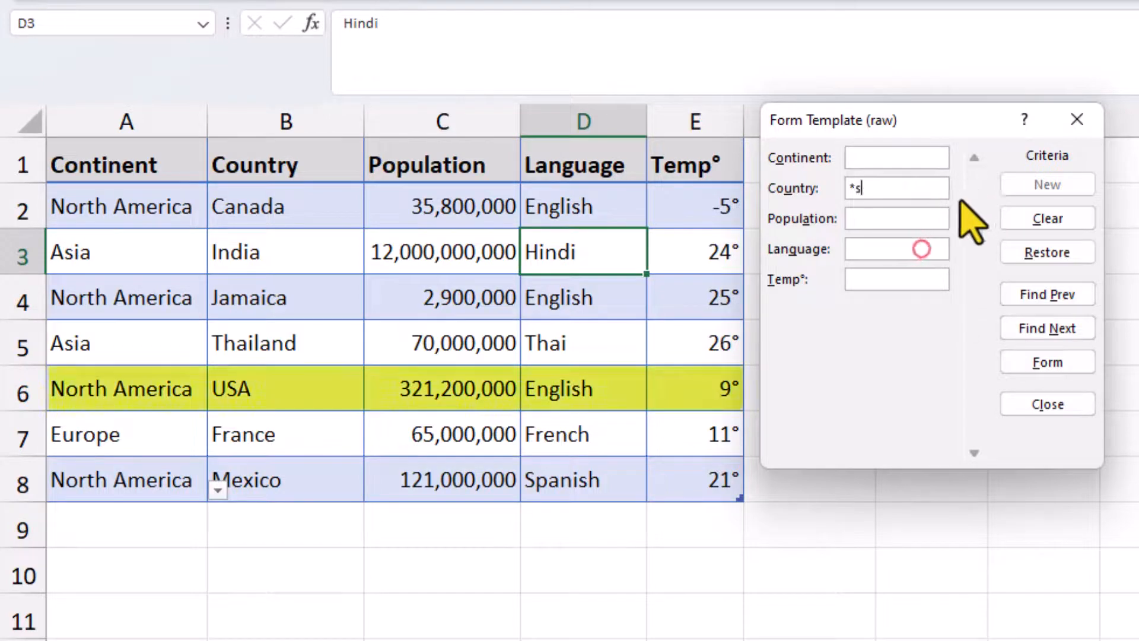
{"action": "type", "text": "Eng"}
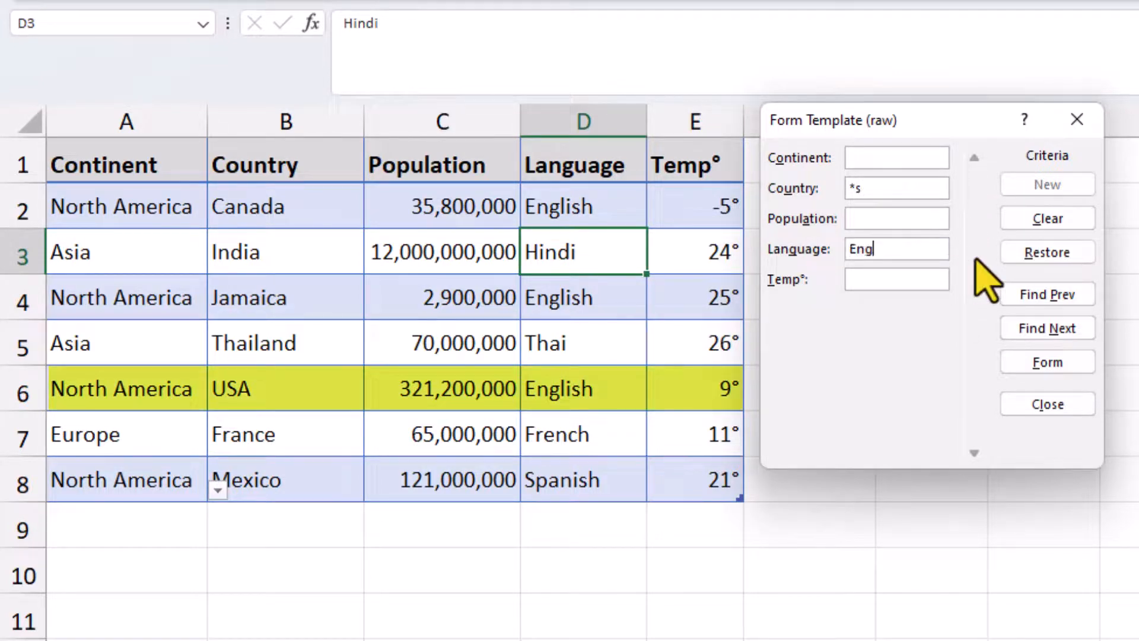
{"action": "type", "text": "lish"}
{"action": "key", "text": "Return"}
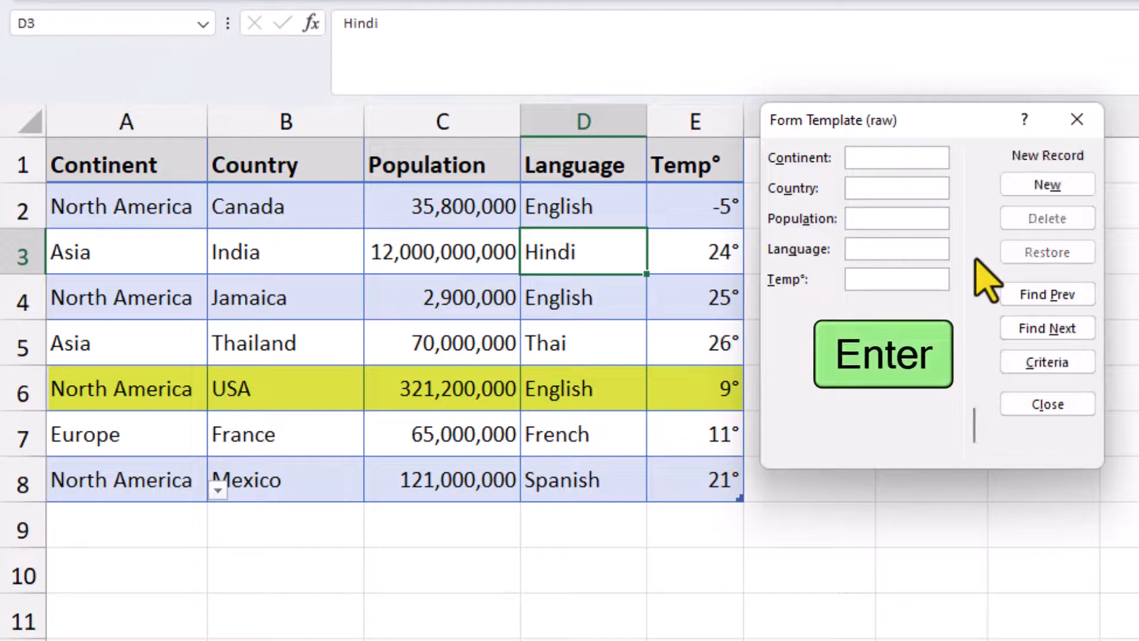
{"action": "left_click", "coordinate": [1016, 293]}
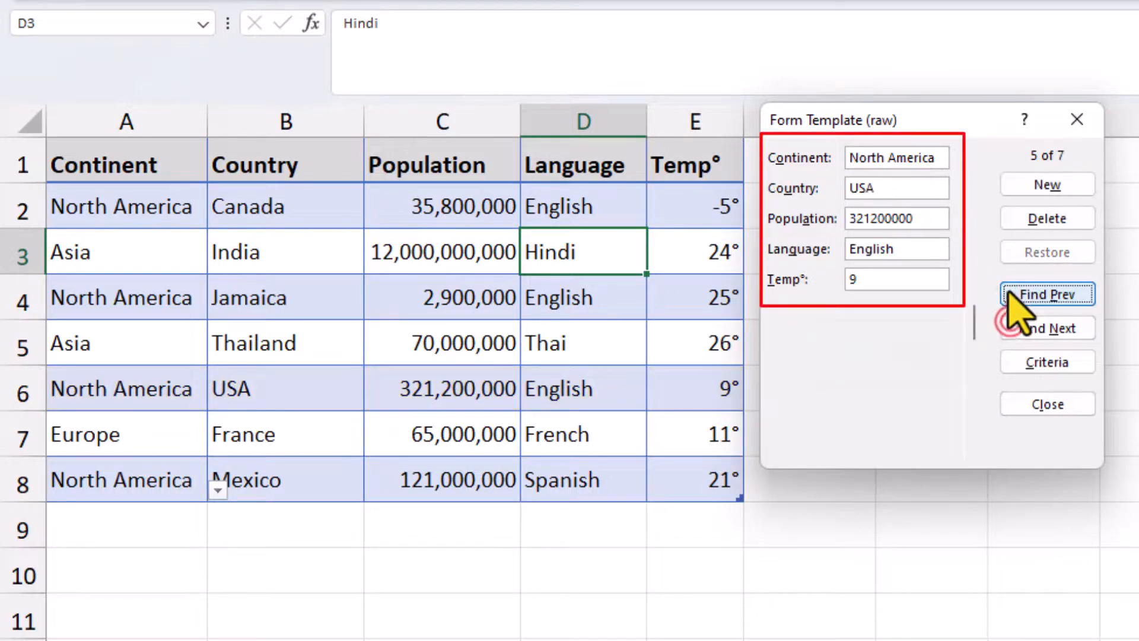
{"action": "left_click", "coordinate": [1011, 323]}
{"action": "left_click", "coordinate": [1013, 293]}
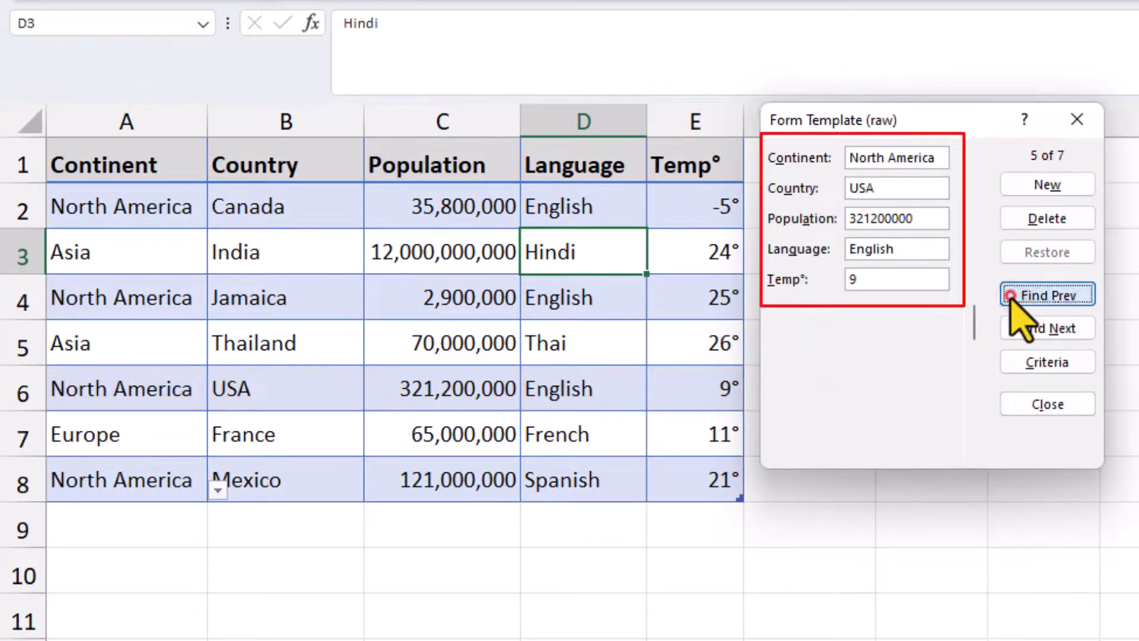
Step: Change the USA record's country to United States in the form, save the edit and close the form
{"action": "left_click", "coordinate": [937, 191]}
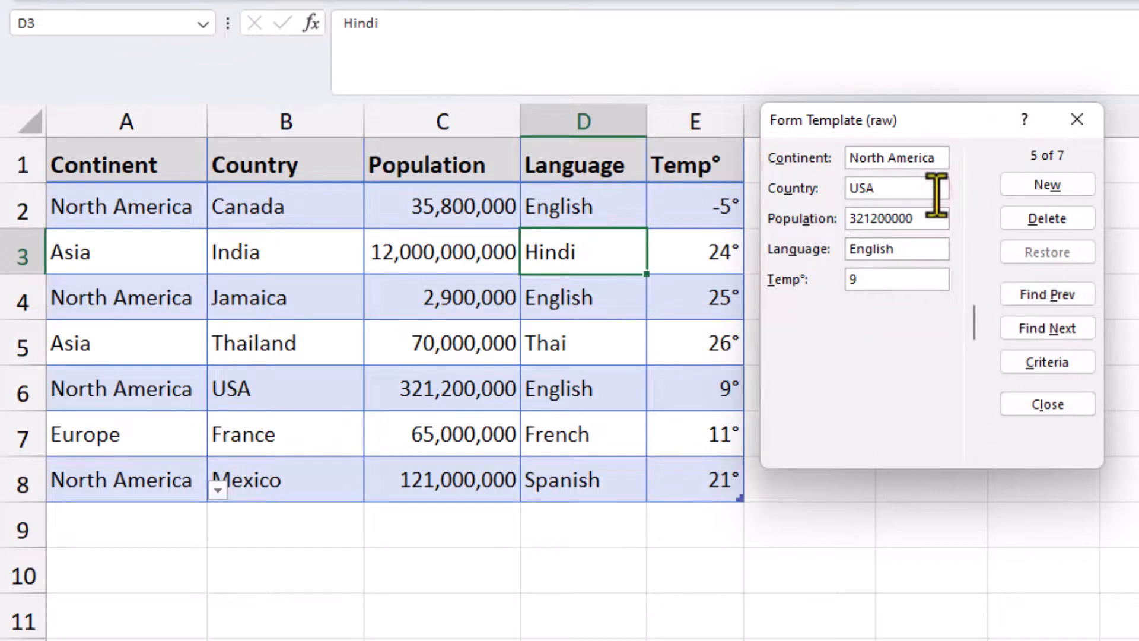
{"action": "key", "text": "BackSpace"}
{"action": "key", "text": "BackSpace"}
{"action": "key", "text": "BackSpace"}
{"action": "type", "text": "United States"}
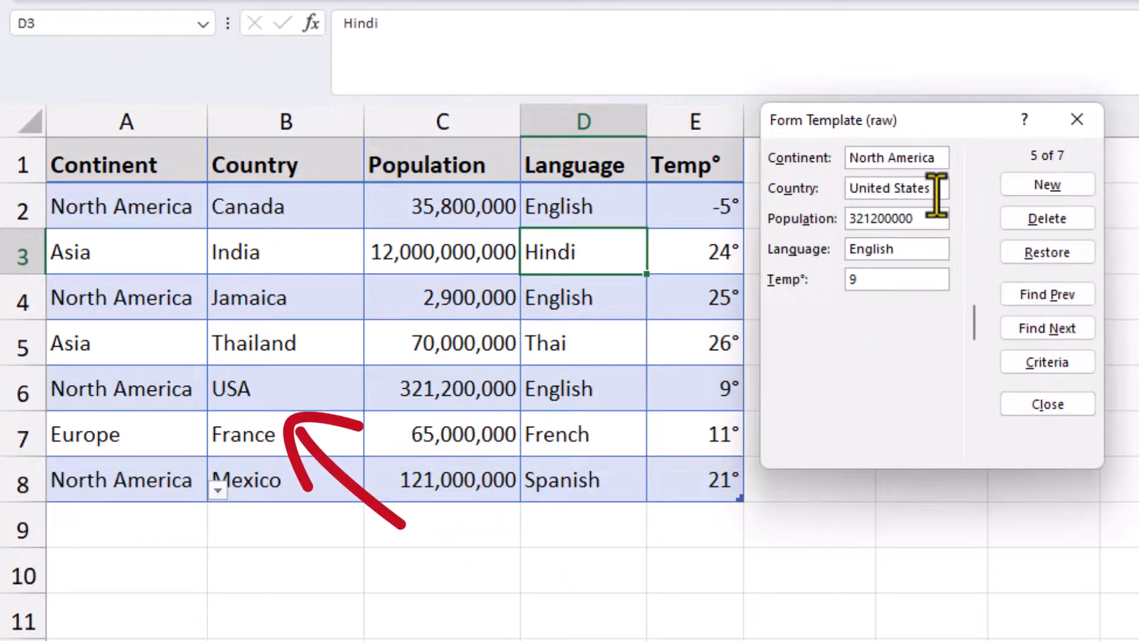
{"action": "key", "text": "Return"}
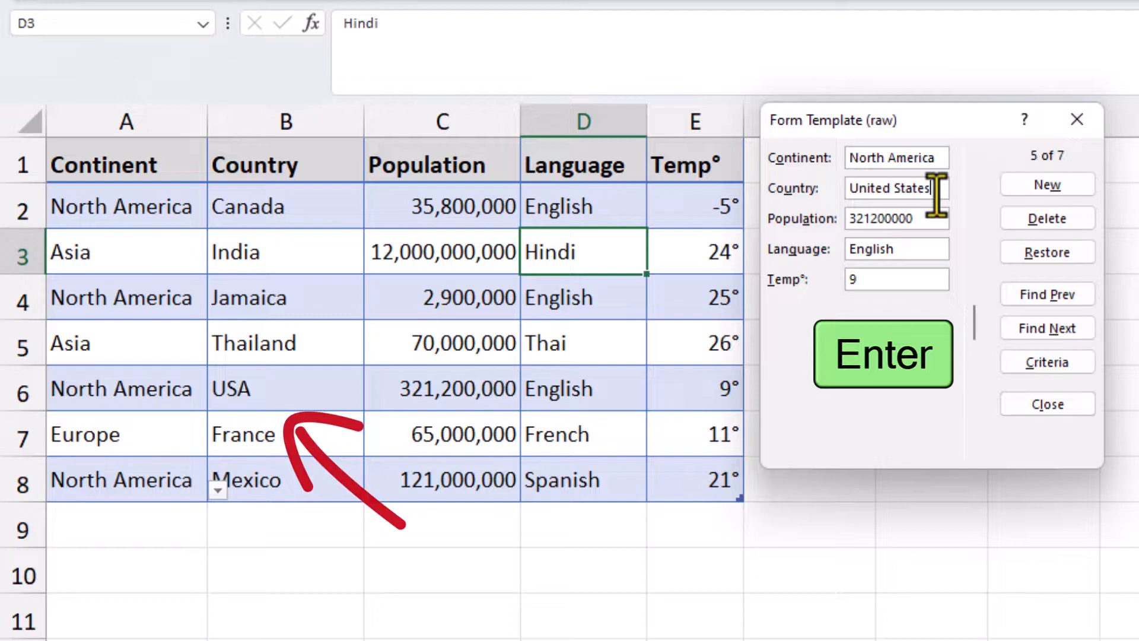
{"action": "left_click", "coordinate": [1035, 406]}
Step: Start a new record in row 9 with the continent filled down from above, country Nigeria and population 216000000
{"action": "left_click", "coordinate": [165, 528]}
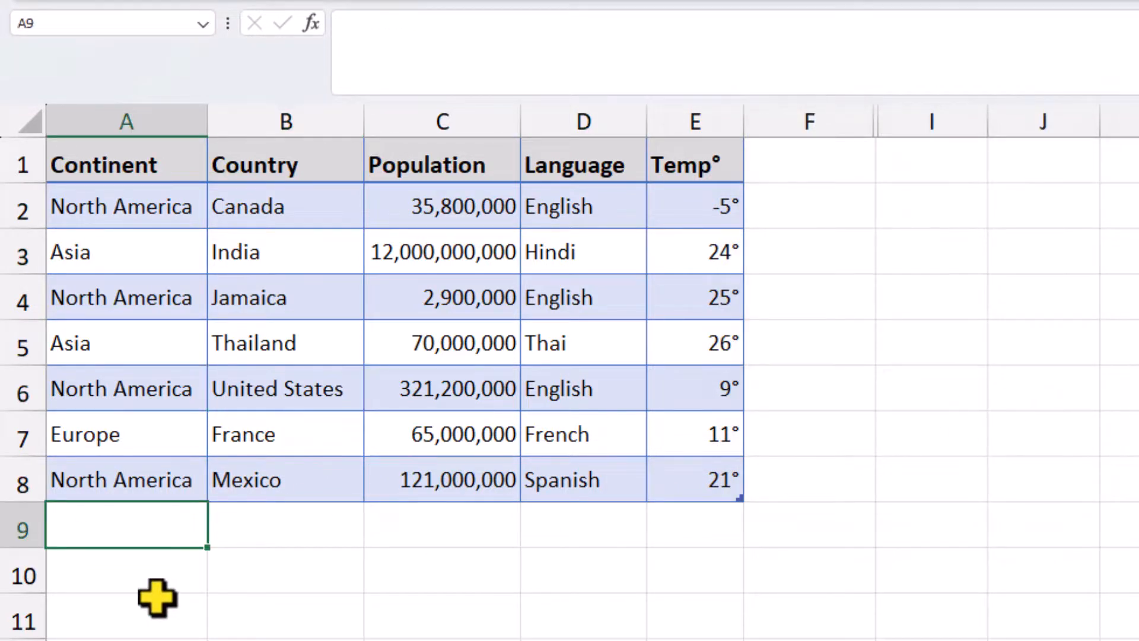
{"action": "key", "text": "ctrl+d"}
{"action": "key", "text": "Tab"}
{"action": "type", "text": "Ni"}
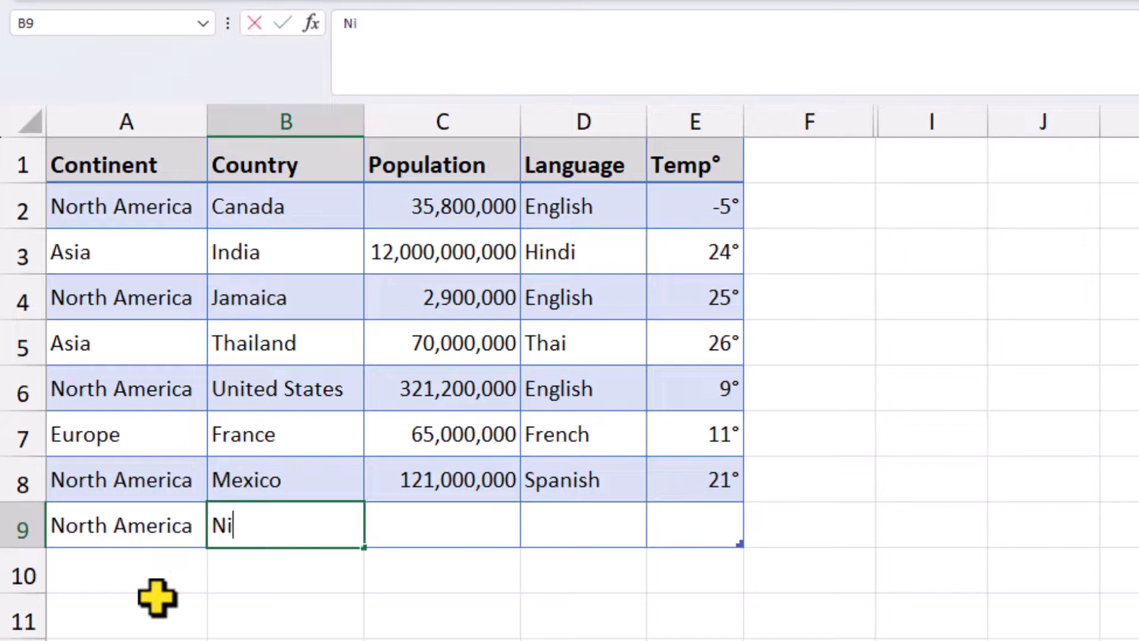
{"action": "type", "text": "geria"}
{"action": "key", "text": "Tab"}
{"action": "type", "text": "216000000"}
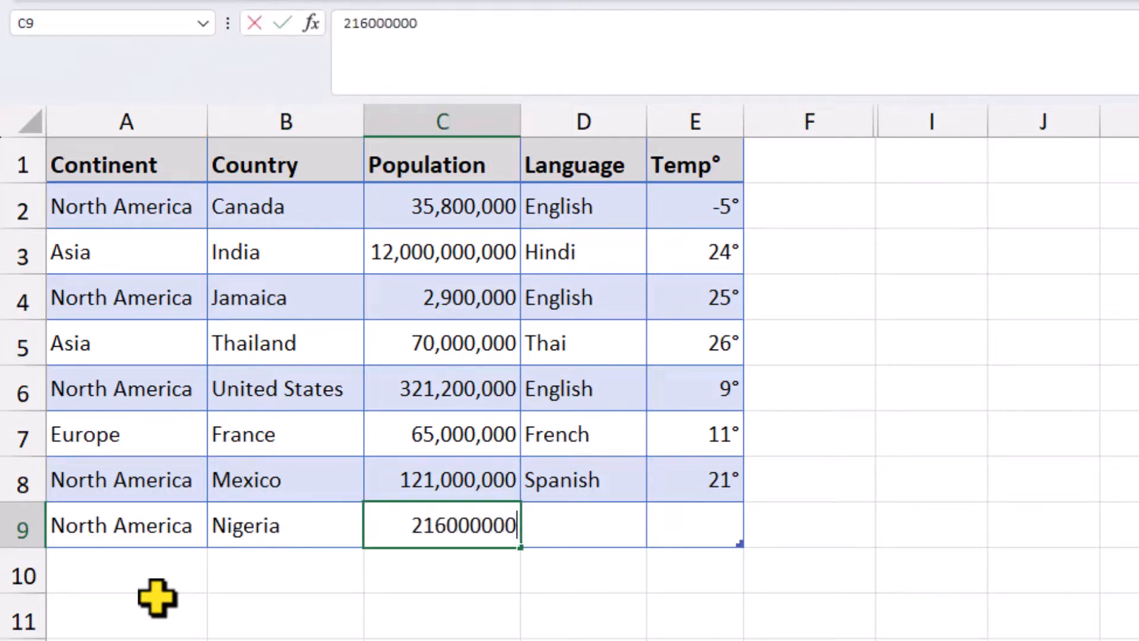
{"action": "key", "text": "Tab"}
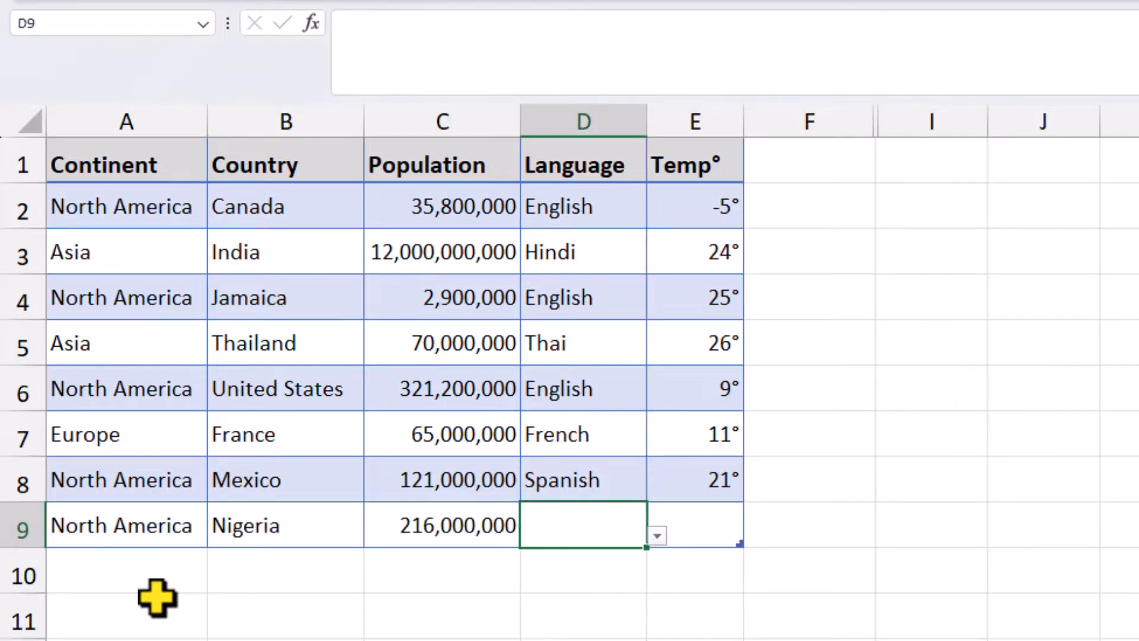
Step: Complete the Nigeria record by choosing English as the language and entering a temperature of 27
{"action": "left_click", "coordinate": [657, 536]}
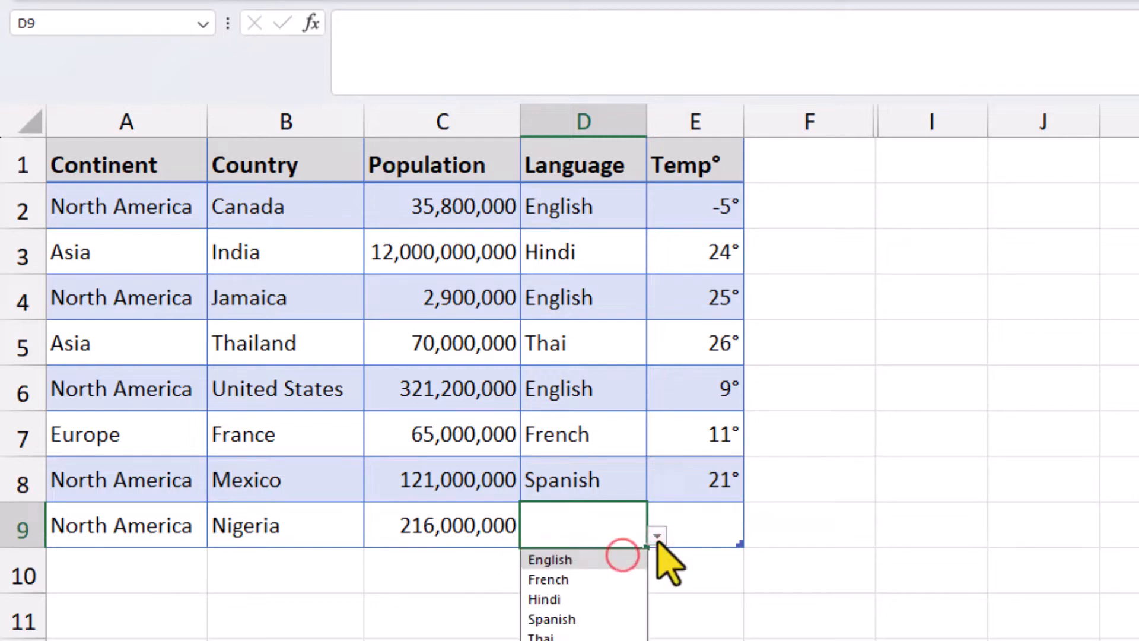
{"action": "left_click", "coordinate": [623, 558]}
{"action": "key", "text": "Tab"}
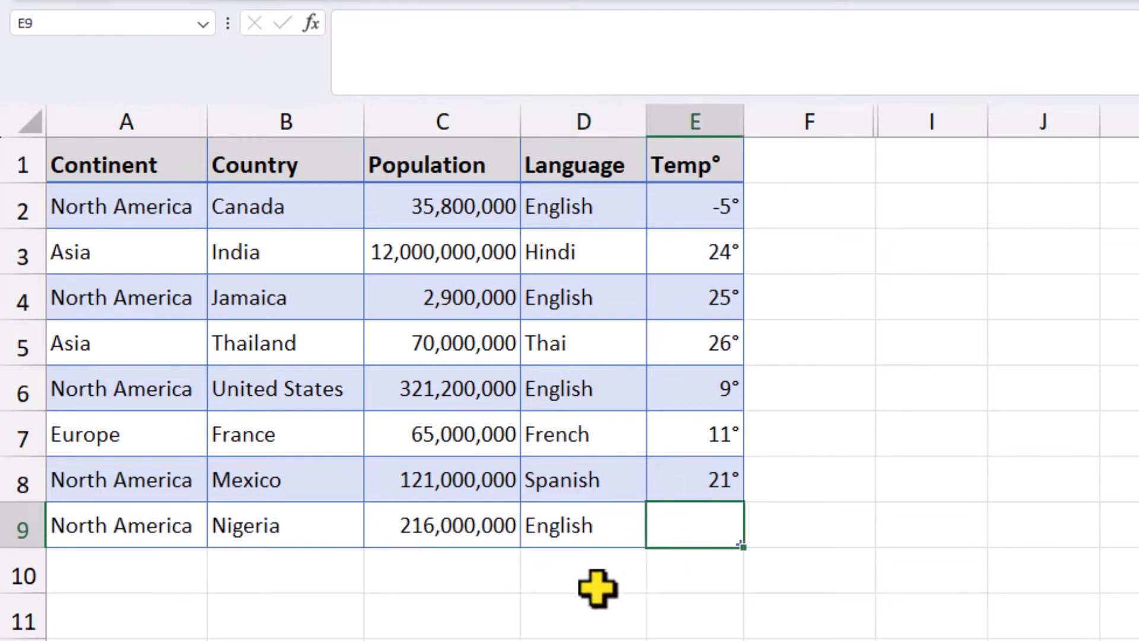
{"action": "type", "text": "27"}
{"action": "key", "text": "Return"}
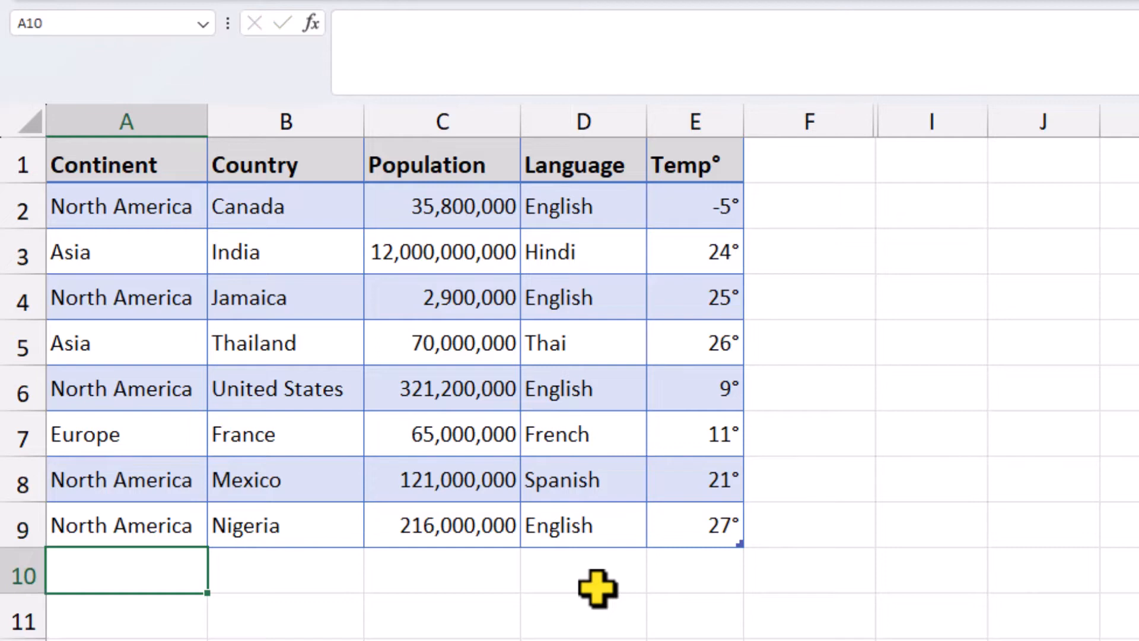